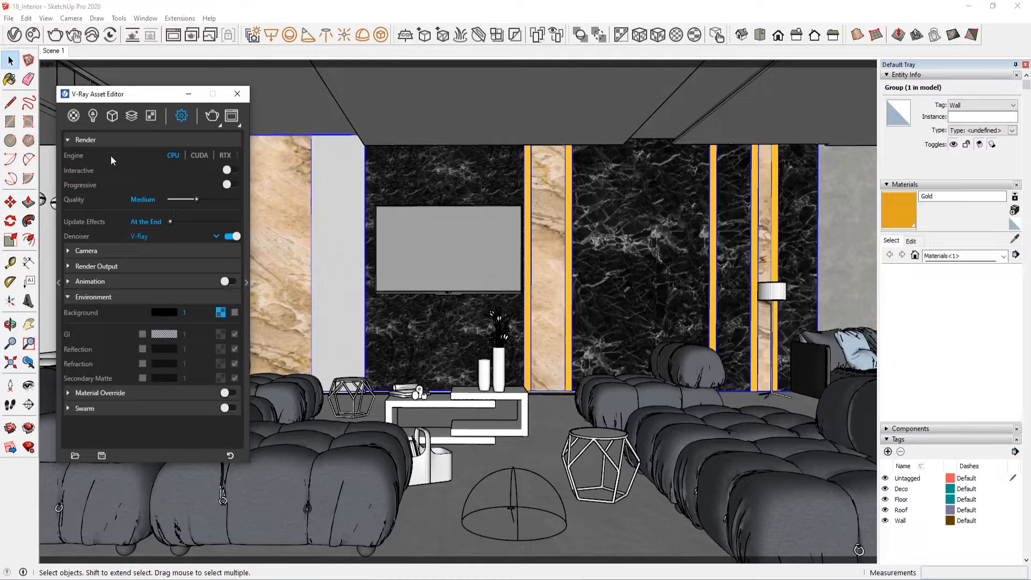
Step: Set the render engine to CUDA and turn on interactive rendering
click(92, 115)
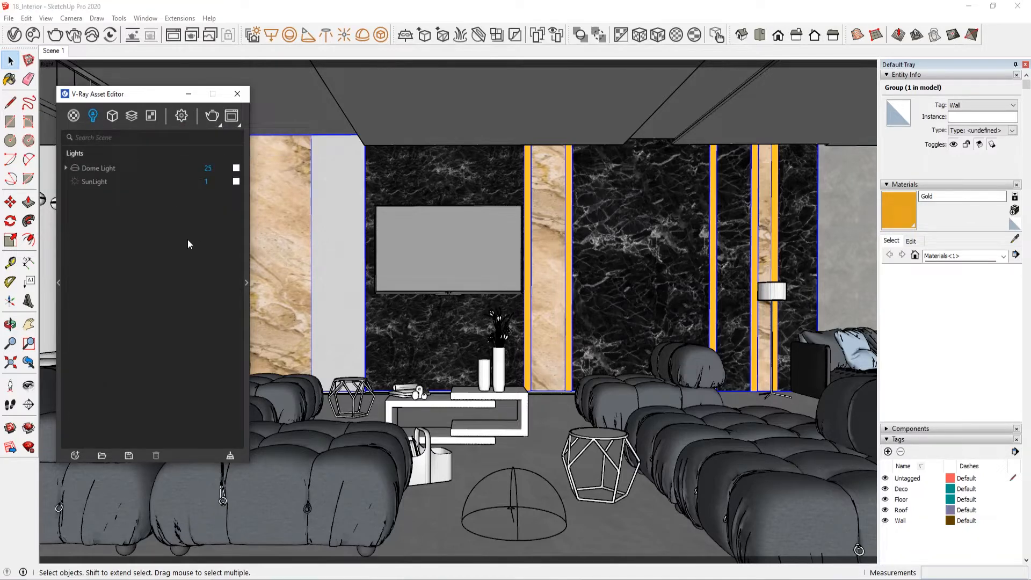
click(94, 166)
click(182, 115)
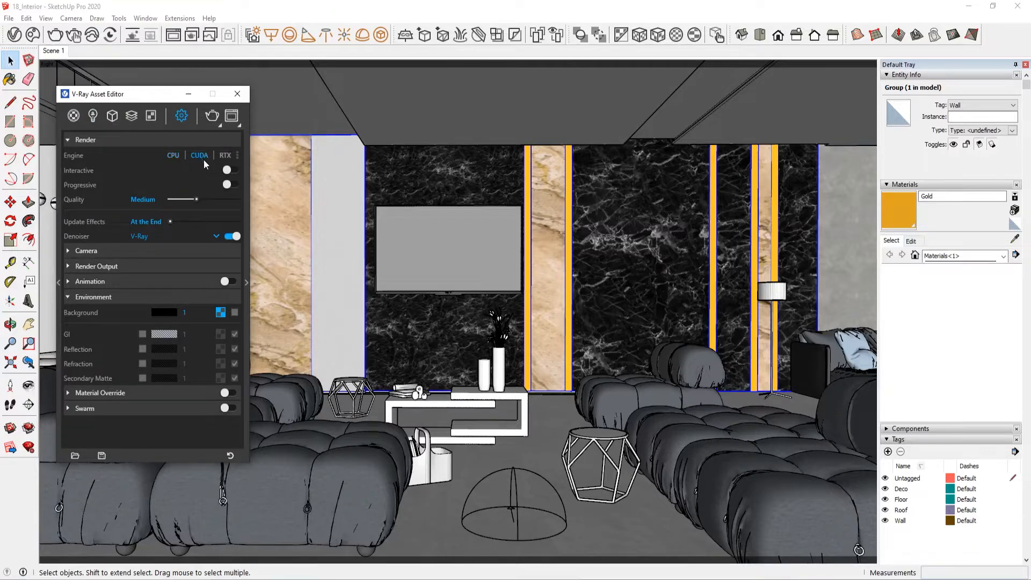
click(231, 171)
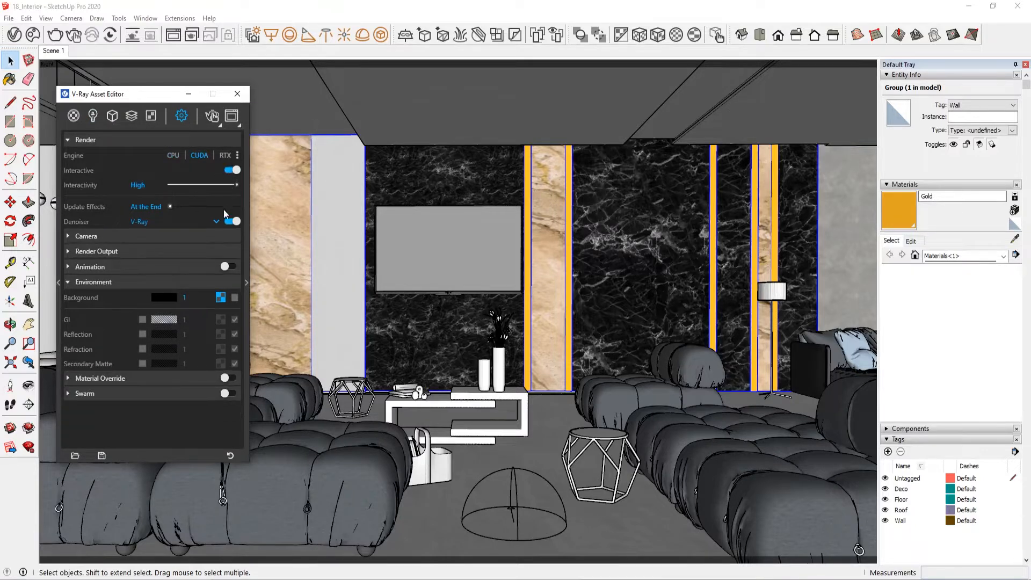
Step: Set the denoiser to NVIDIA AI and the render output image width to 800 with the 16:9 widescreen ratio
click(202, 231)
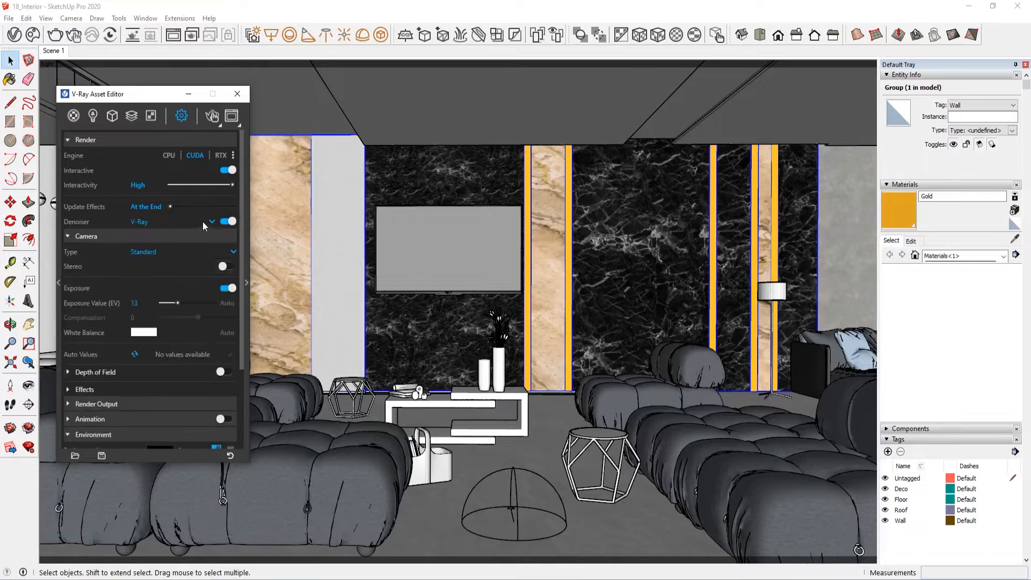
click(202, 221)
click(183, 248)
text(14)
key(Return)
drag(99, 97, 86, 78)
click(99, 215)
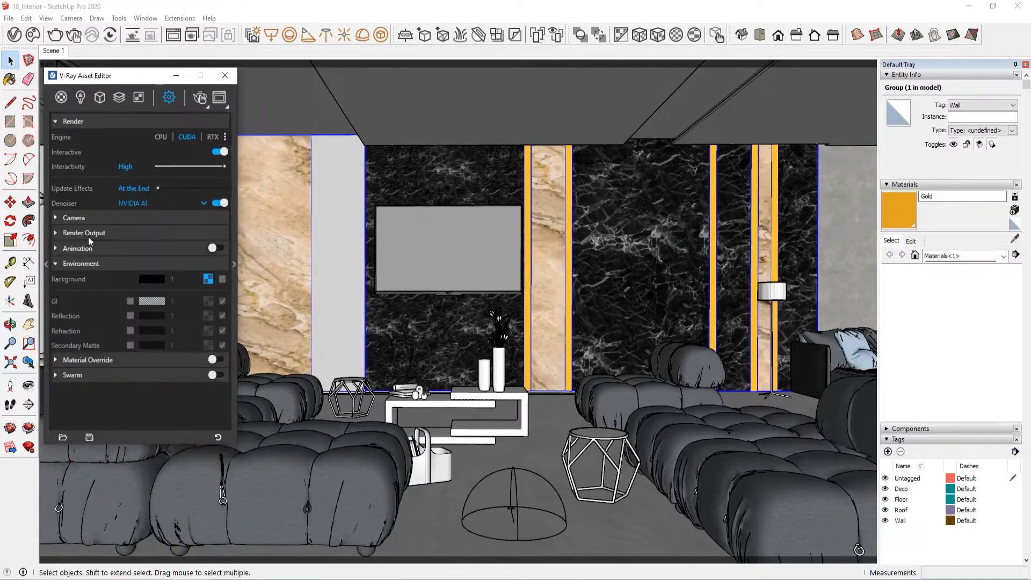
click(88, 234)
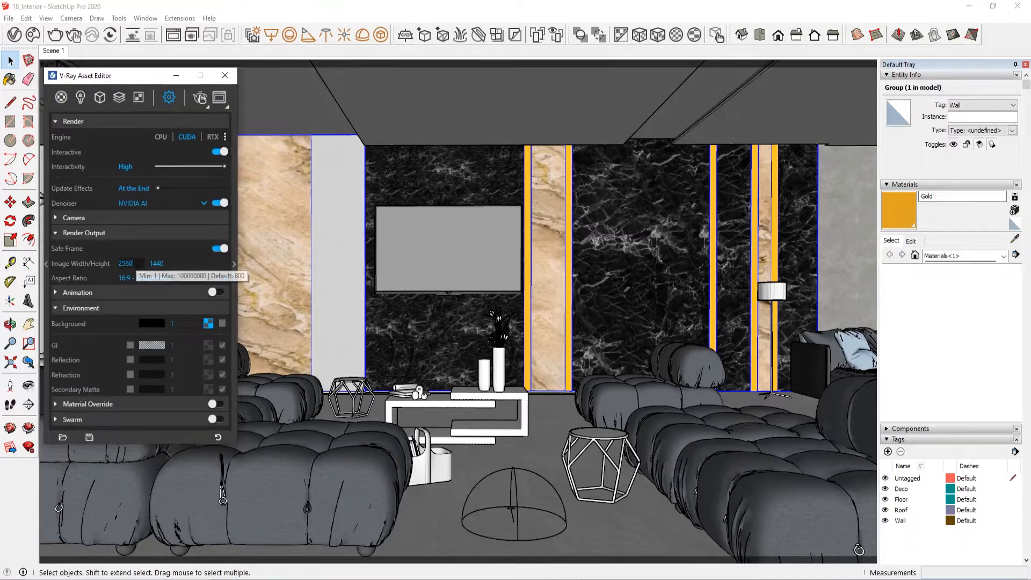
Step: Review the scene's render elements, textures, geometries, materials and lights in the asset lists
click(119, 97)
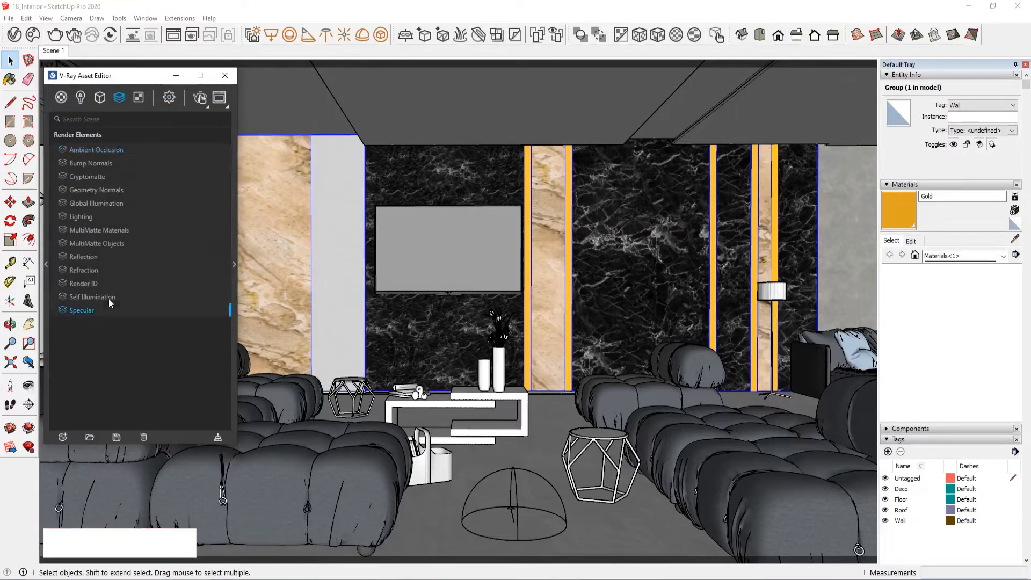
click(61, 97)
click(137, 99)
click(100, 98)
click(61, 98)
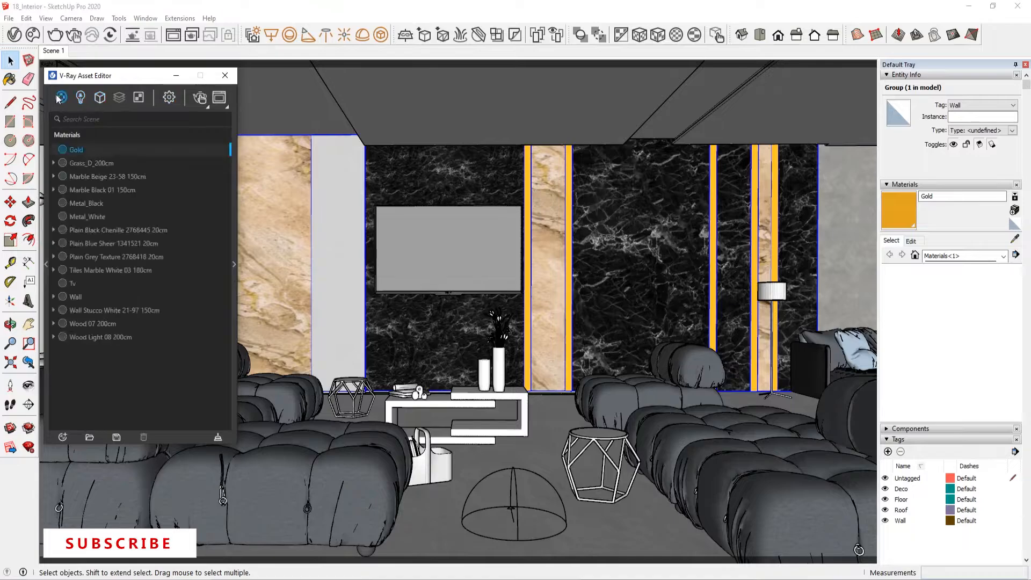
click(81, 98)
click(233, 135)
click(233, 135)
Step: Start the interactive render and shrink the frame buffer to a small floating window with its side panel hidden
click(219, 98)
click(119, 299)
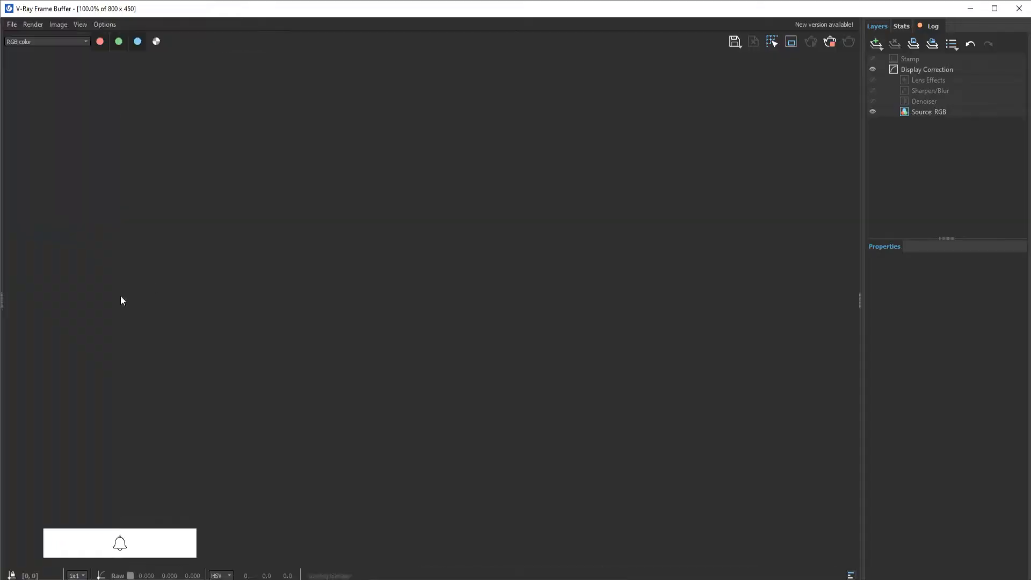
click(862, 299)
drag(289, 12, 390, 52)
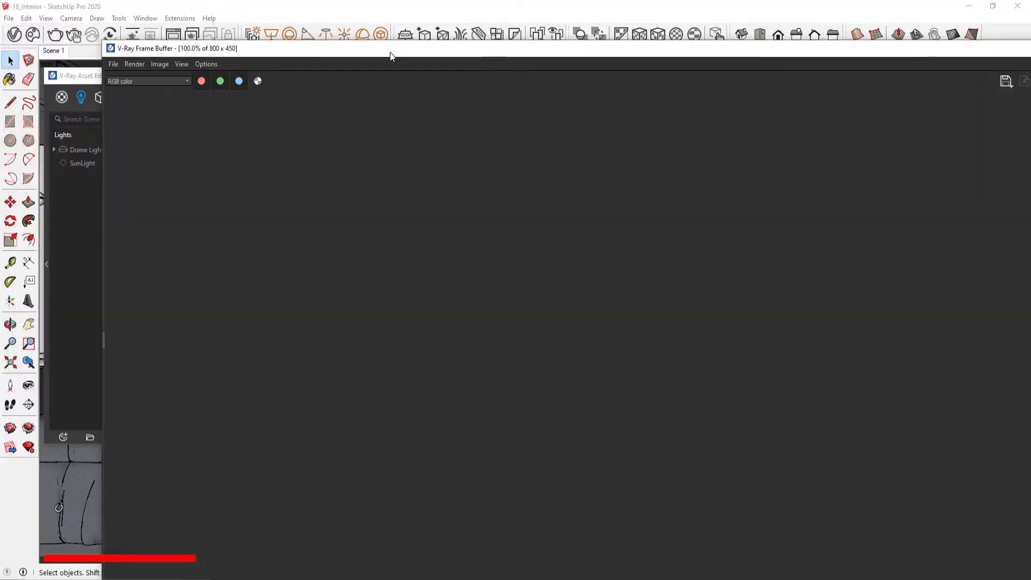
double_click(390, 53)
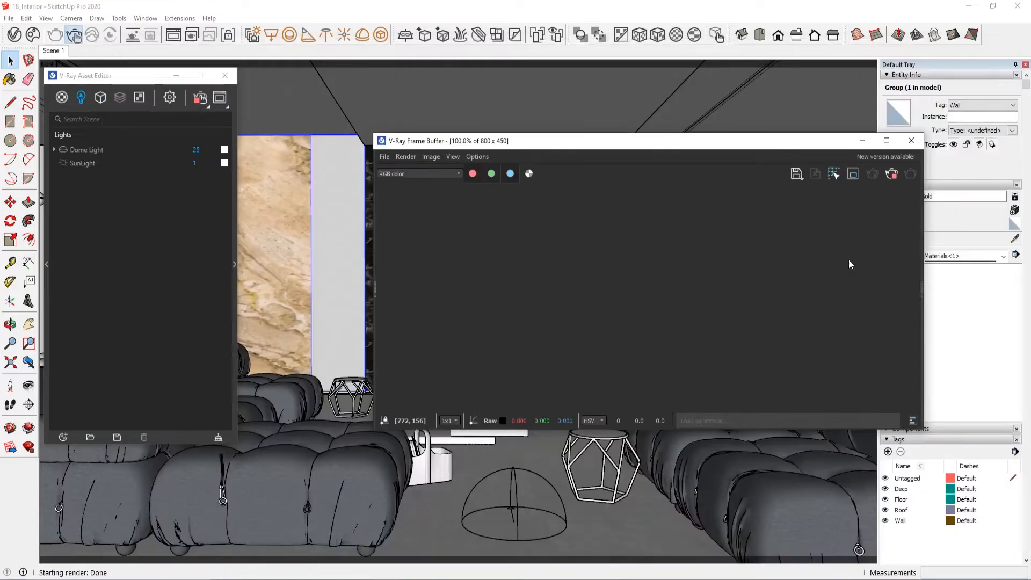
Step: Turn on Material Override in the render settings and restart the interactive render
click(170, 98)
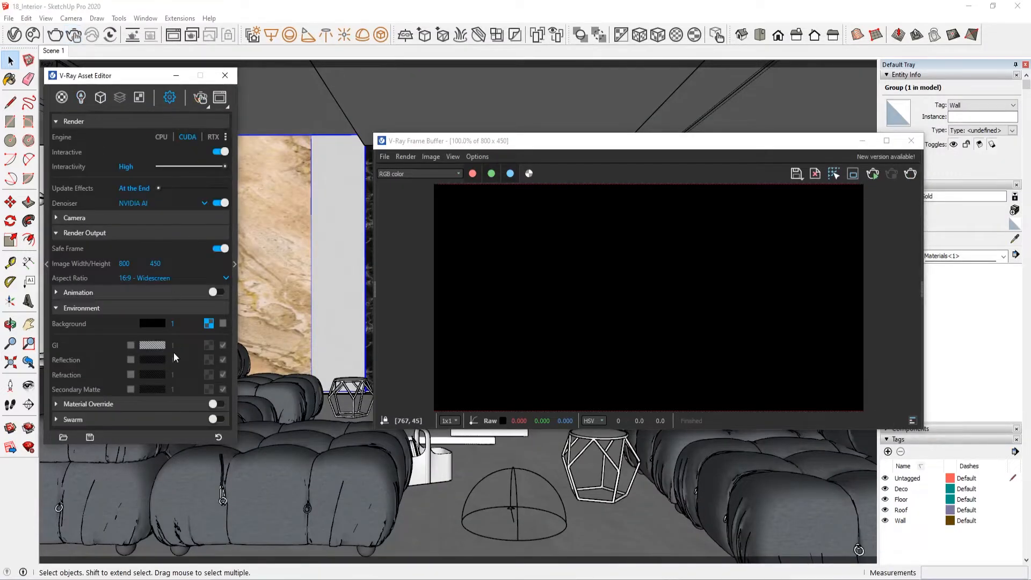
click(220, 403)
click(200, 99)
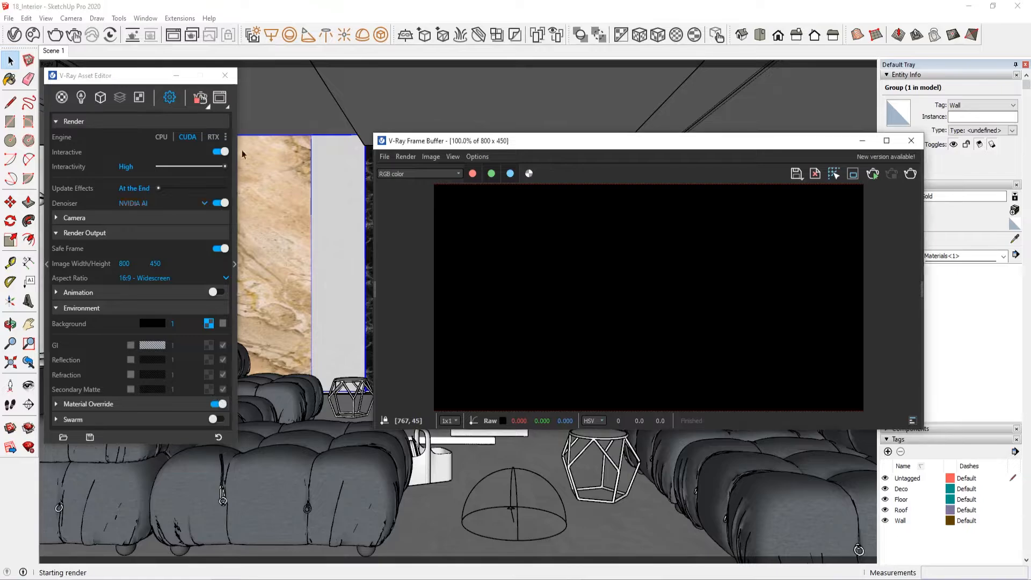
click(101, 97)
click(81, 97)
click(101, 97)
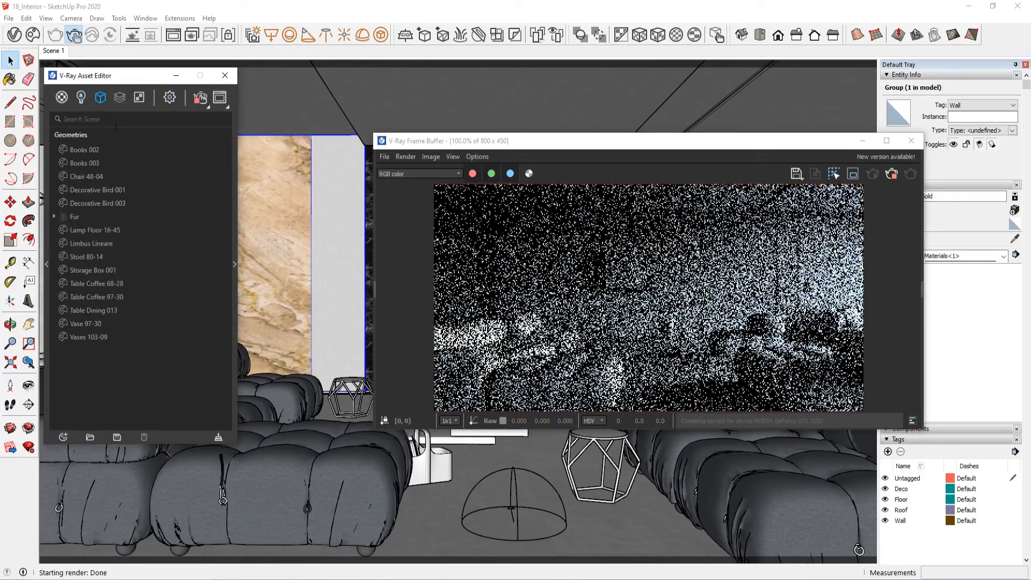
click(81, 98)
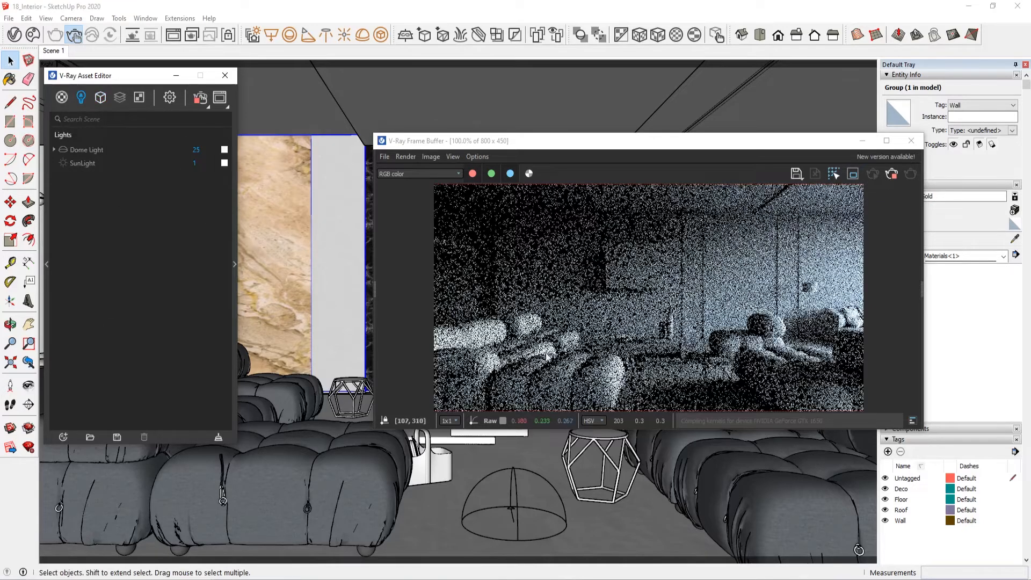
Step: Make the frame buffer window taller and narrower, and move it clear of the asset editor
click(604, 357)
scroll(600, 357, down, 1)
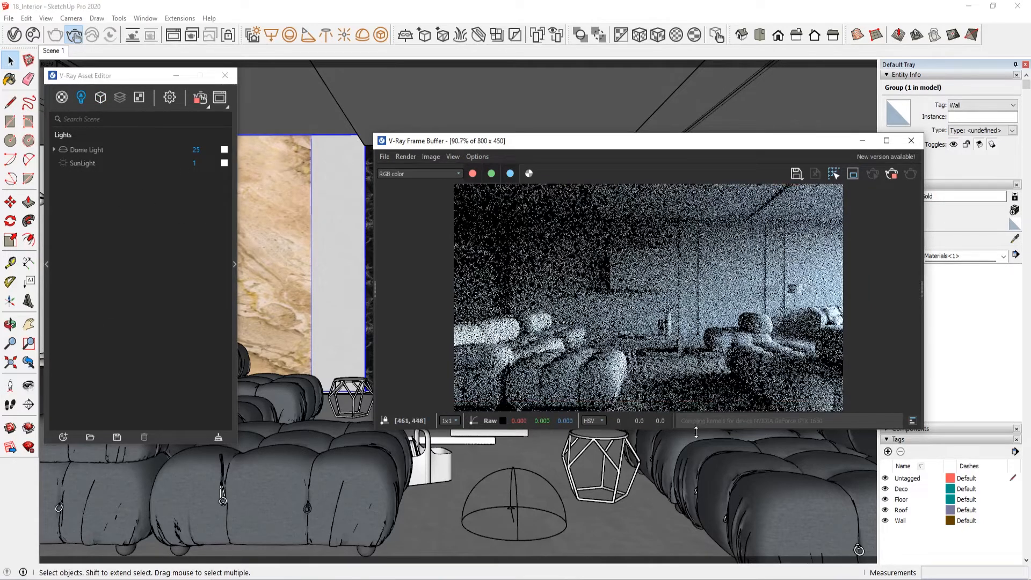
drag(697, 428, 698, 498)
drag(925, 351, 824, 354)
drag(697, 145, 809, 103)
Step: Stop the running interactive render
click(100, 97)
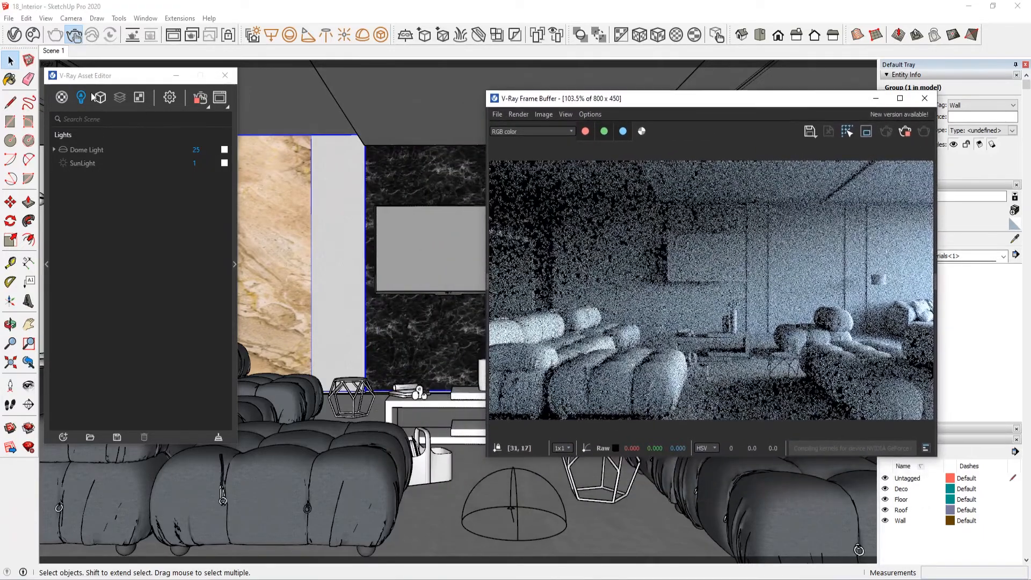
click(169, 97)
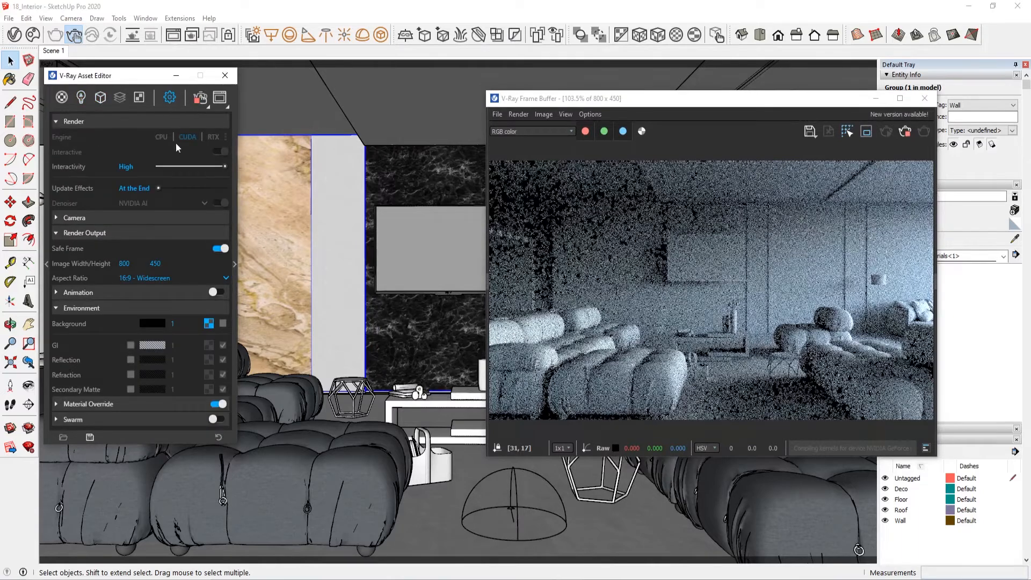
click(81, 98)
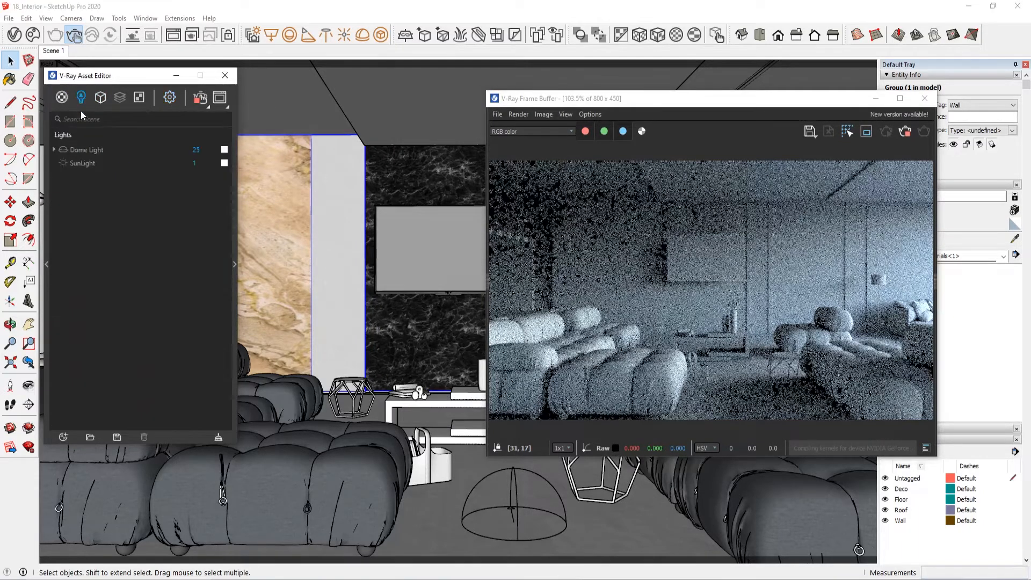
click(194, 102)
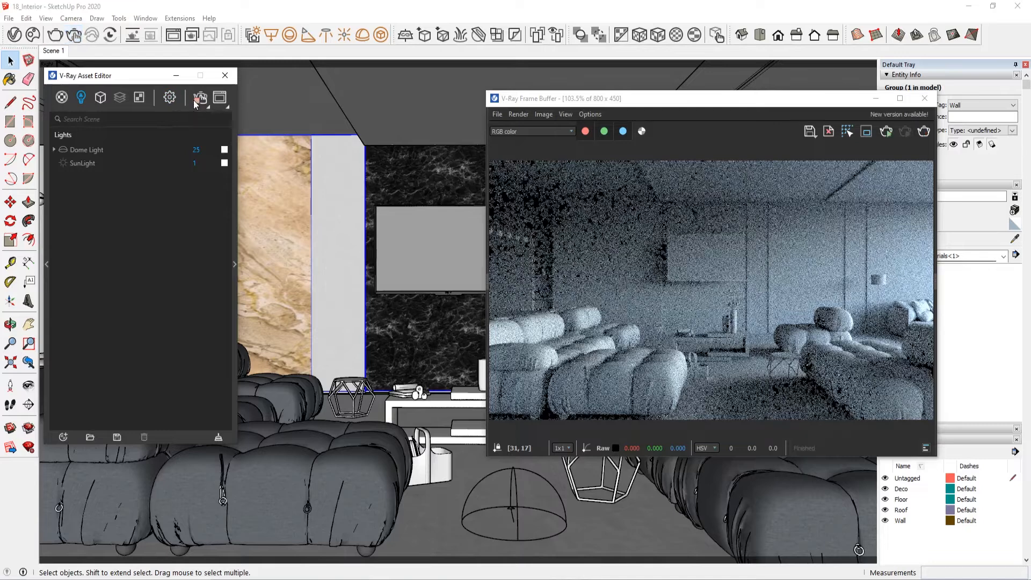
Step: Set the environment background intensity to 10 and its color to dark blue with R 0.021, G 0.021, B 0.082
click(171, 99)
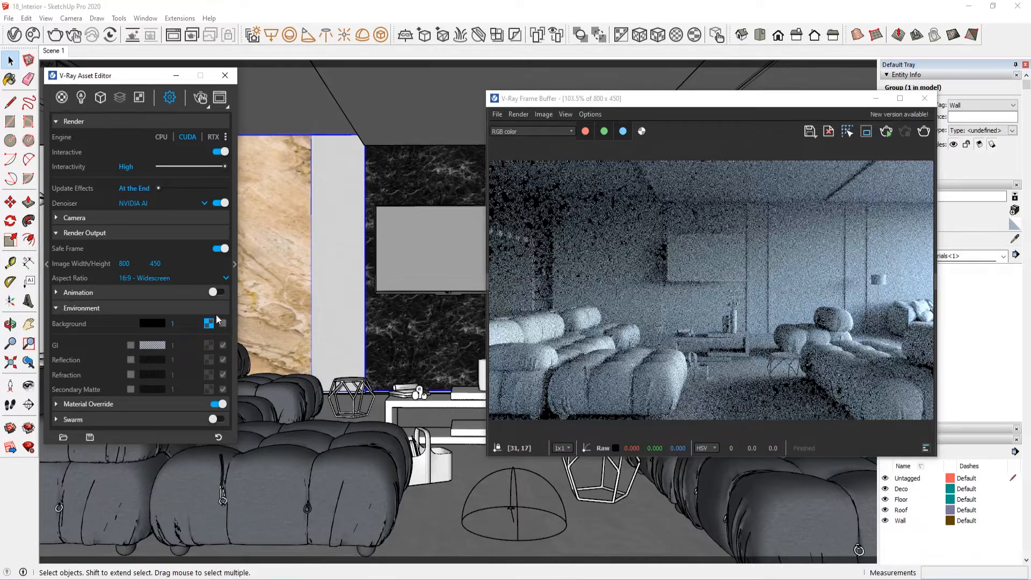
click(172, 324)
click(145, 323)
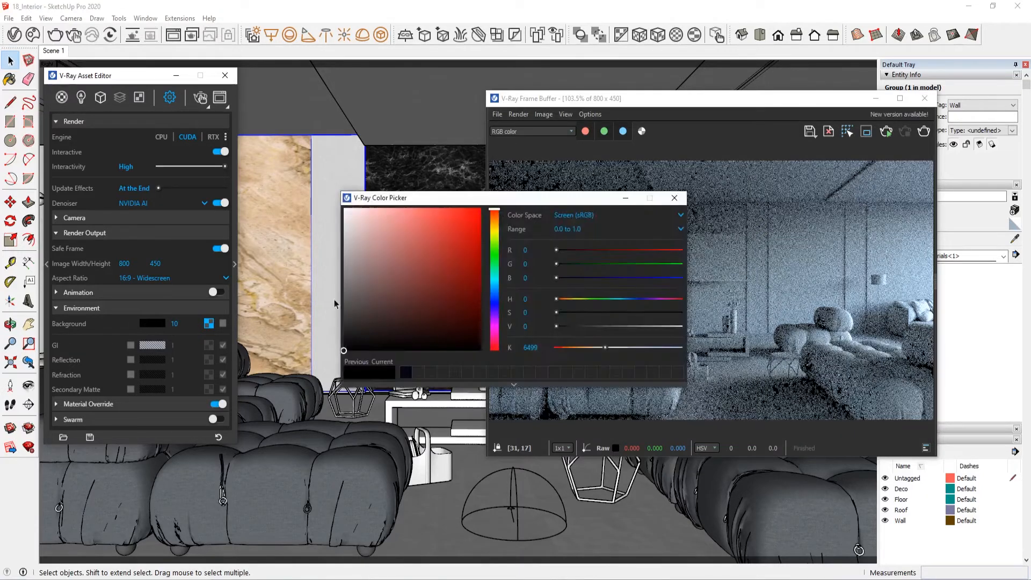
click(403, 372)
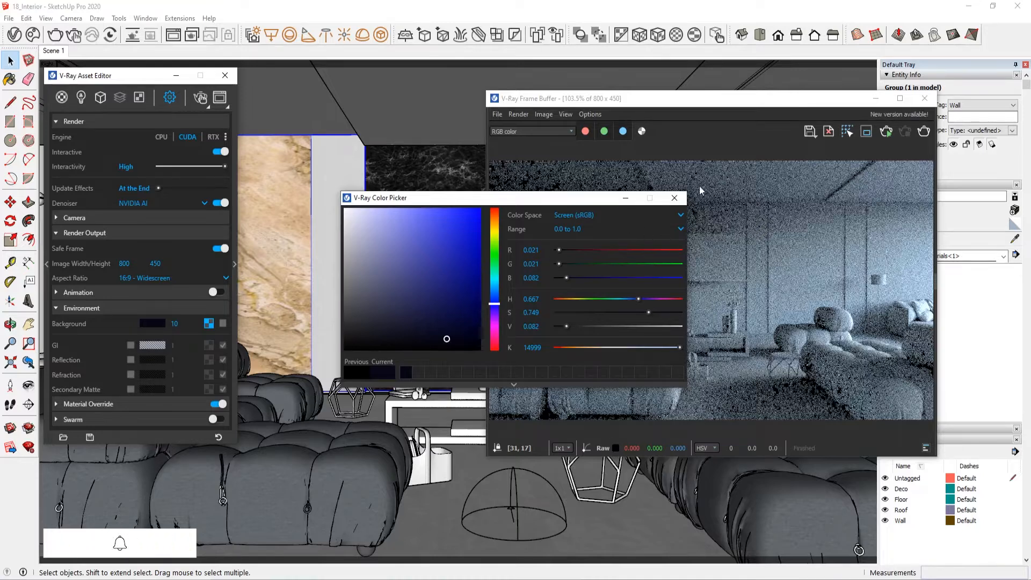
click(674, 197)
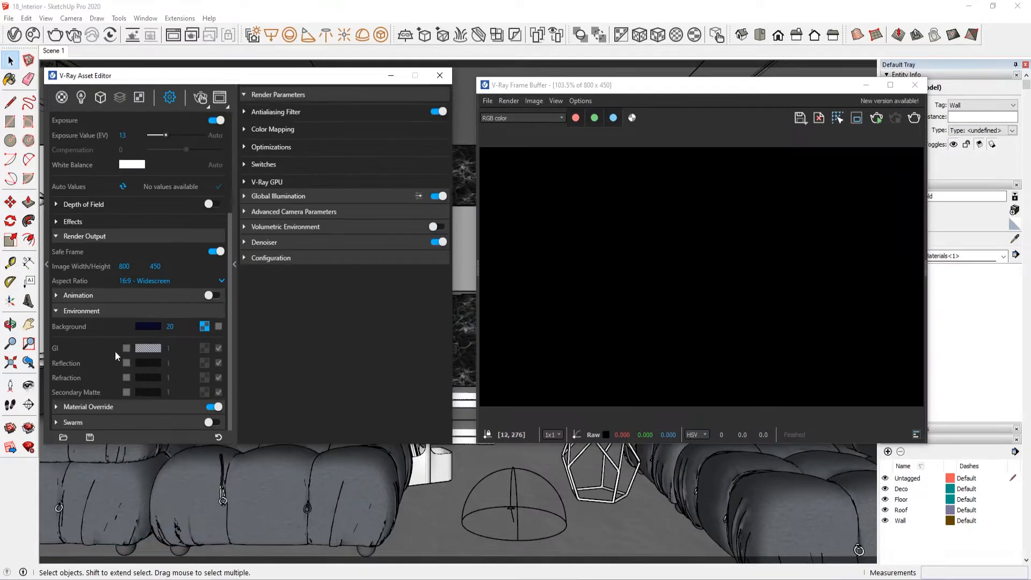
Step: Copy the environment background's dark blue color and paste it onto the dome light's color
right_click(147, 327)
click(156, 352)
click(81, 97)
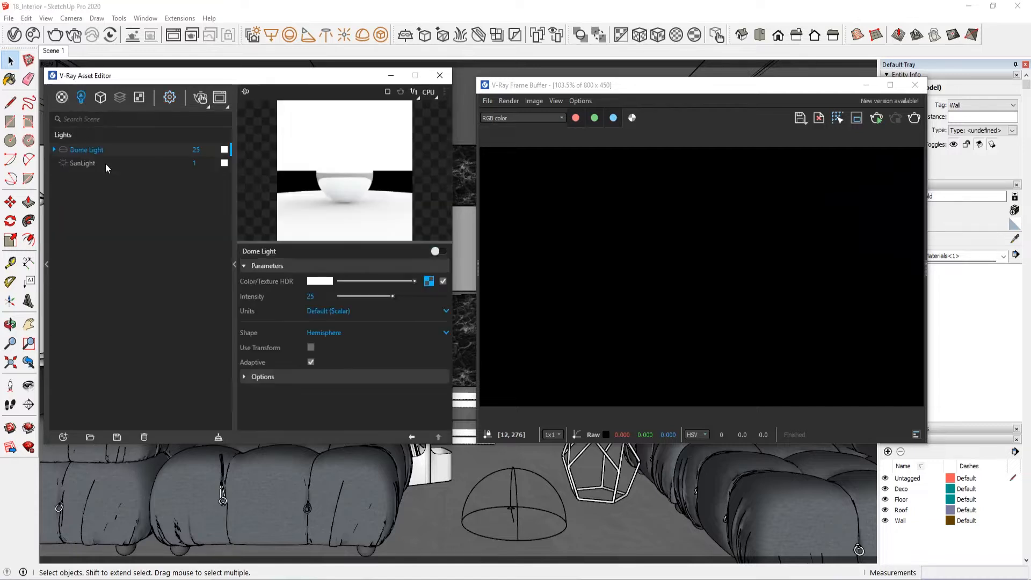
right_click(320, 281)
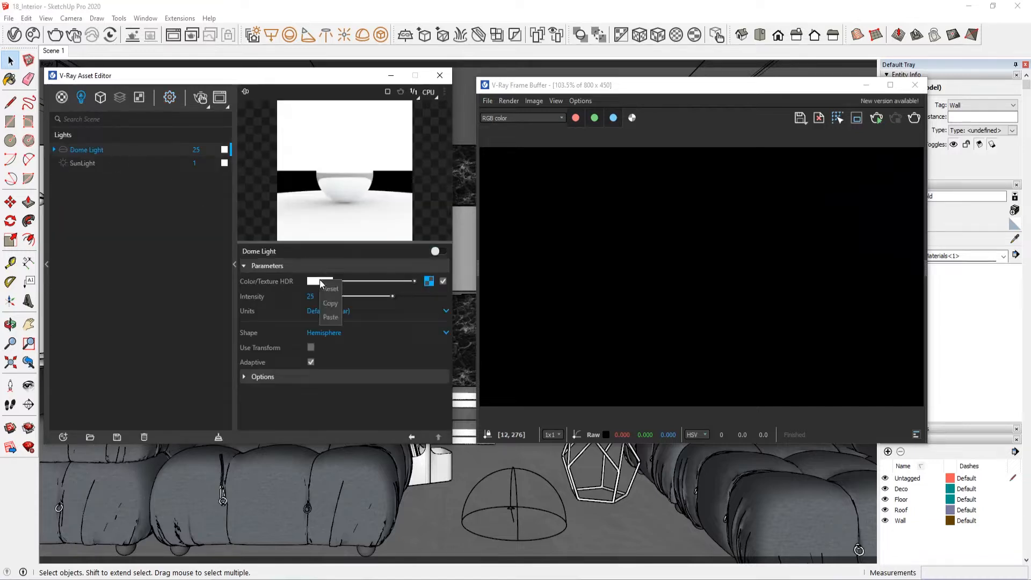
click(334, 316)
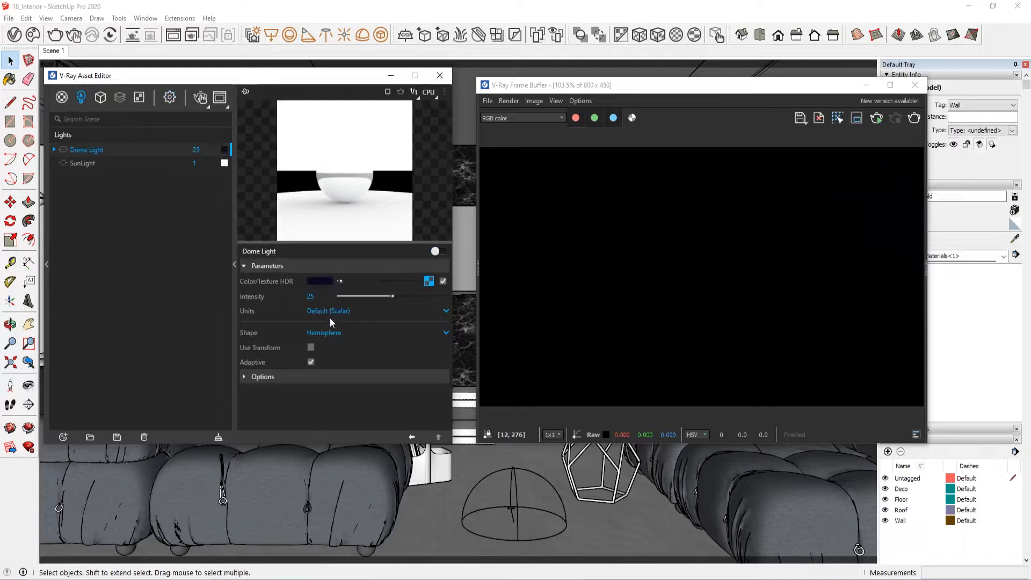
Step: Enable the dome light without its HDR texture and start the interactive render
click(63, 150)
click(443, 281)
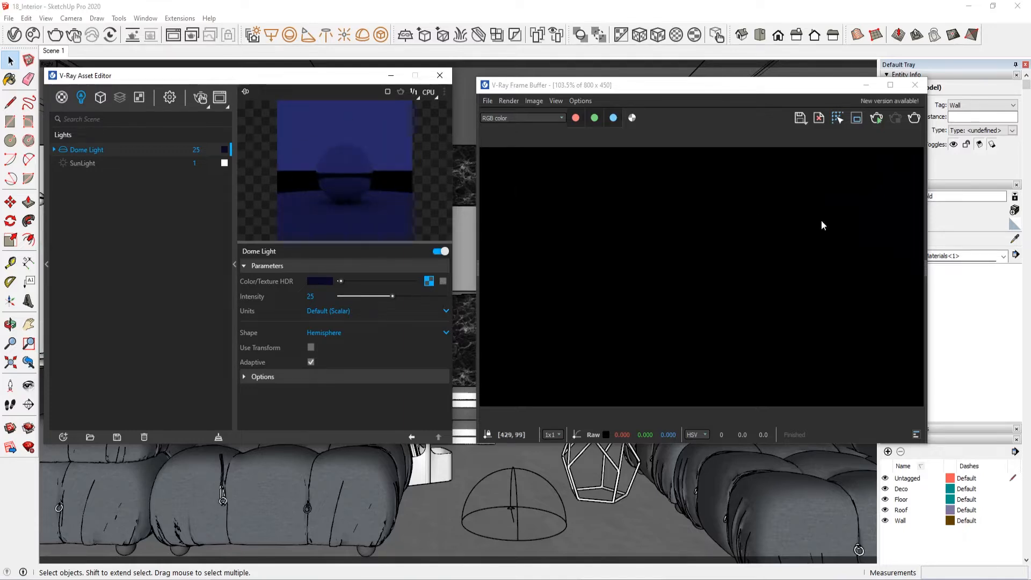
click(879, 118)
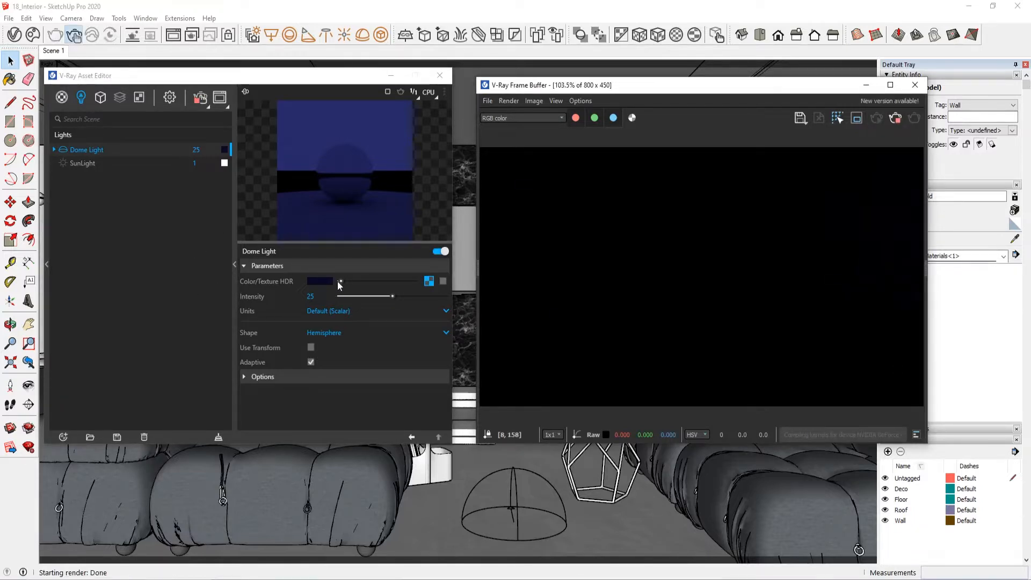
Step: Set the dome light's intensity to 30
click(314, 296)
text(30)
key(Return)
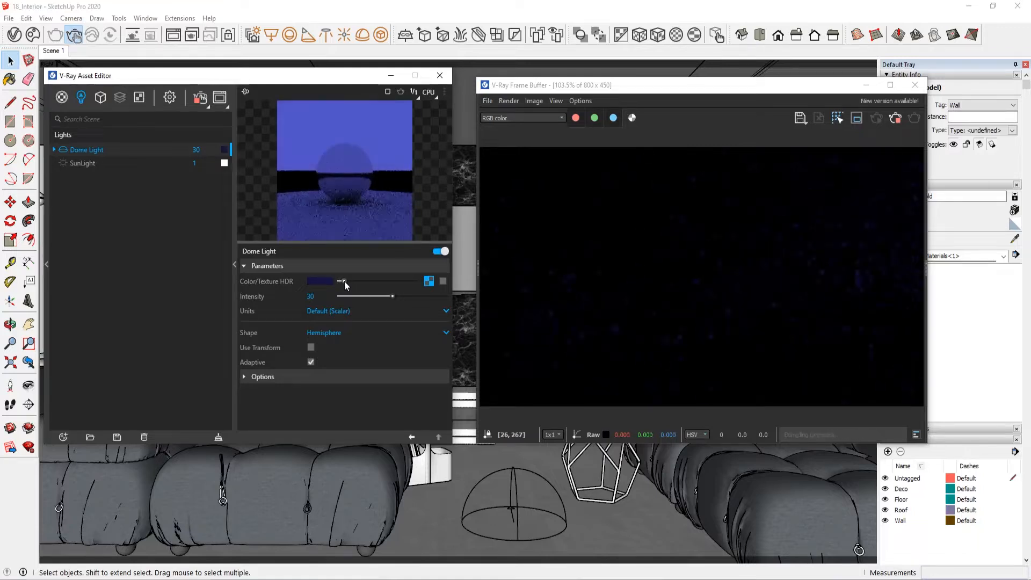
Step: Try a camera exposure value of 10 in the render settings and restore it to 13
click(170, 97)
click(81, 98)
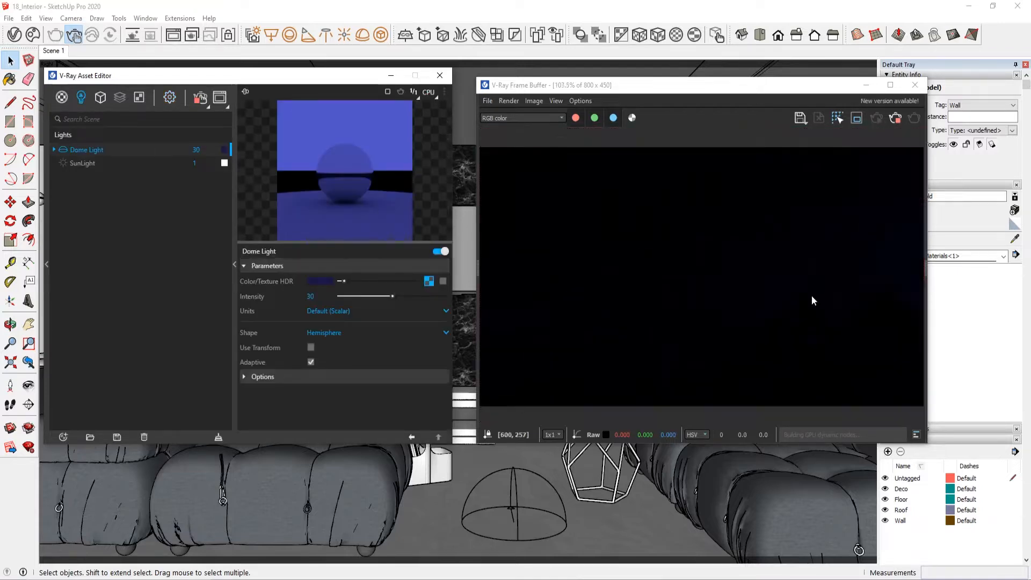
click(170, 97)
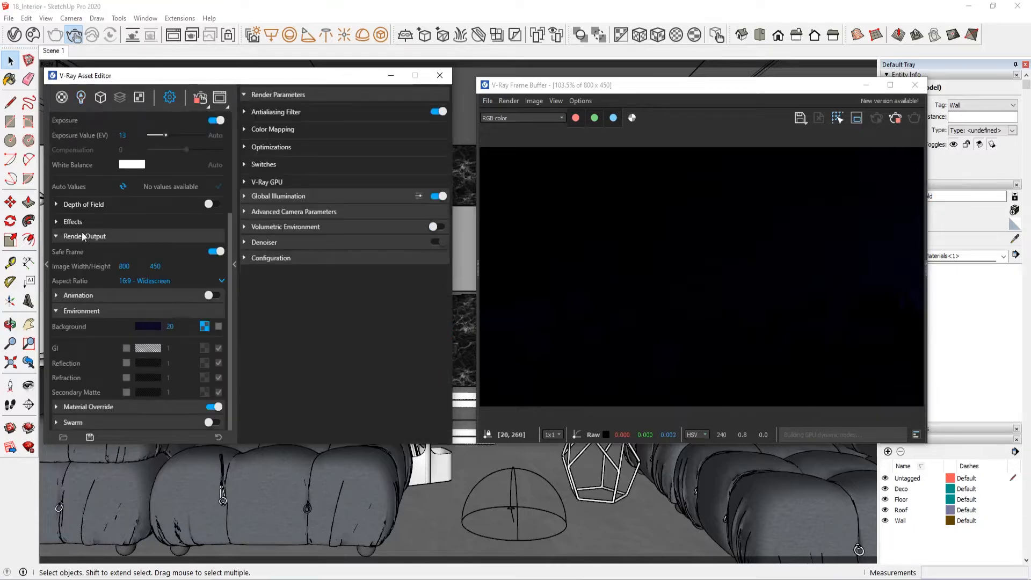
scroll(103, 229, up, 3)
drag(130, 285, 100, 282)
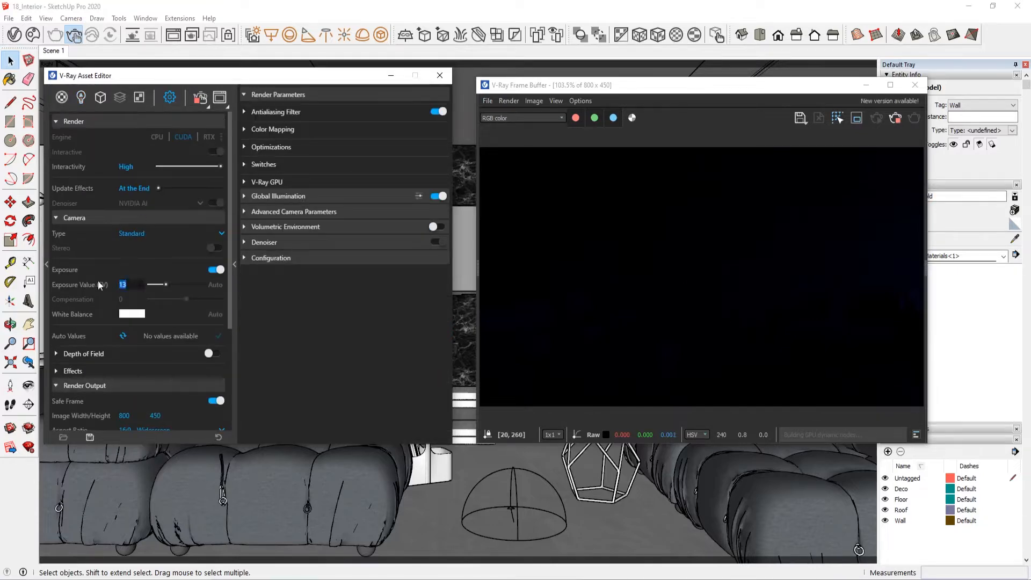
text(10)
key(Return)
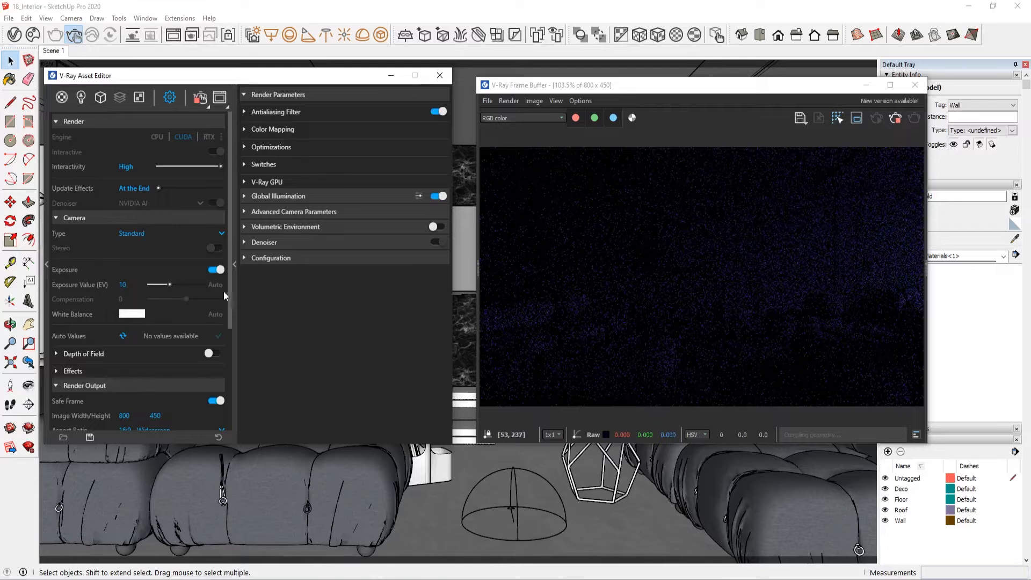
click(122, 285)
text(13)
key(Return)
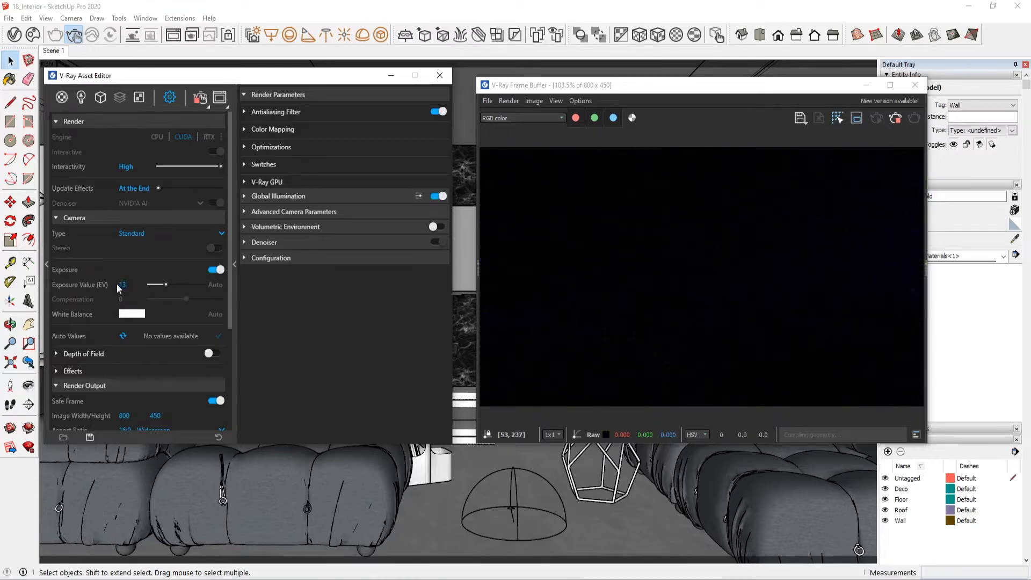
Step: Reopen the dome light's parameters and reposition the frame buffer window beside them
click(81, 98)
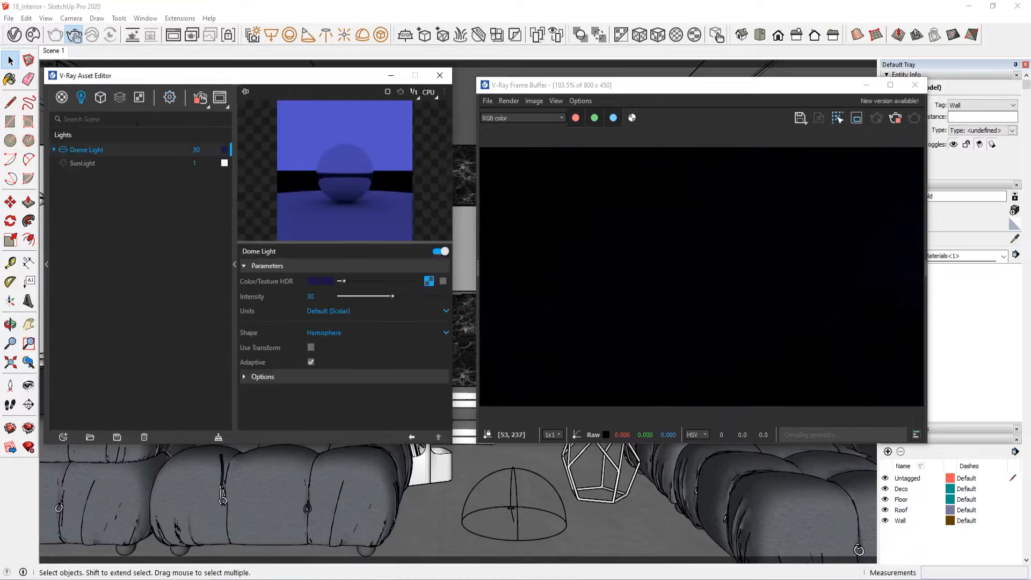
drag(821, 86, 814, 78)
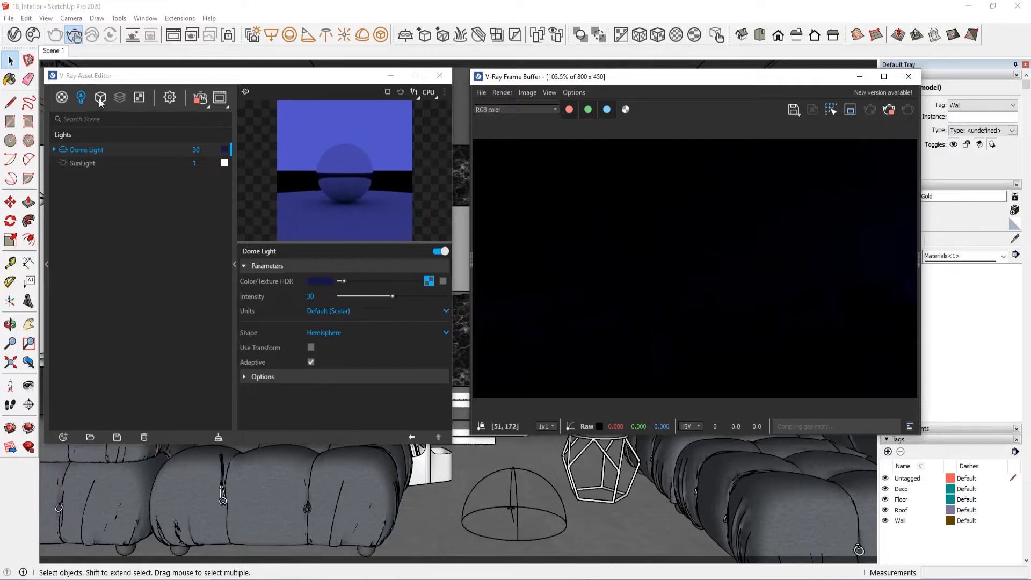
Step: Move the Asset Editor aside, list the scene's lights and open the parameters of Rectangle Light_Floor
click(62, 97)
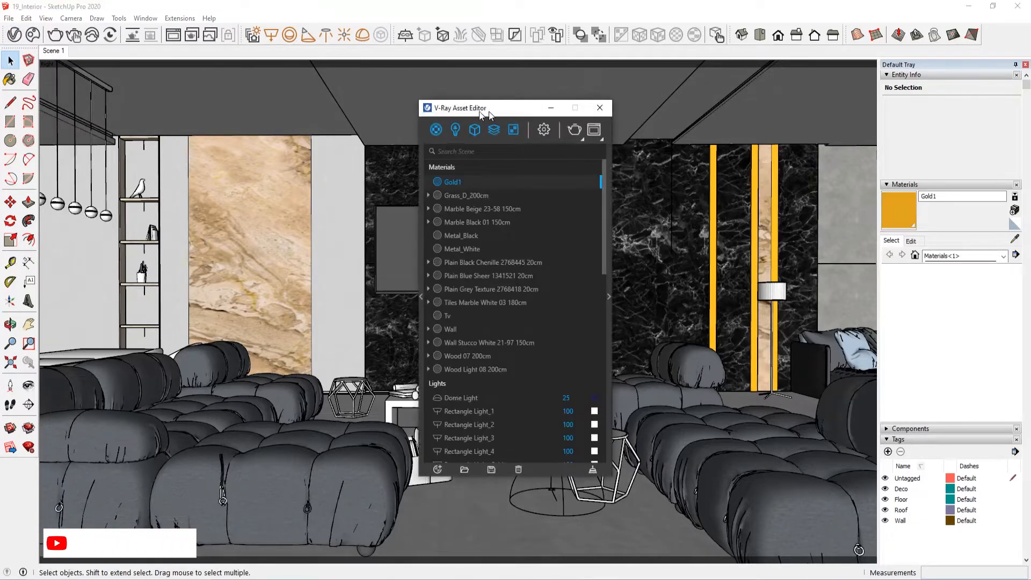
drag(479, 110, 110, 103)
click(86, 119)
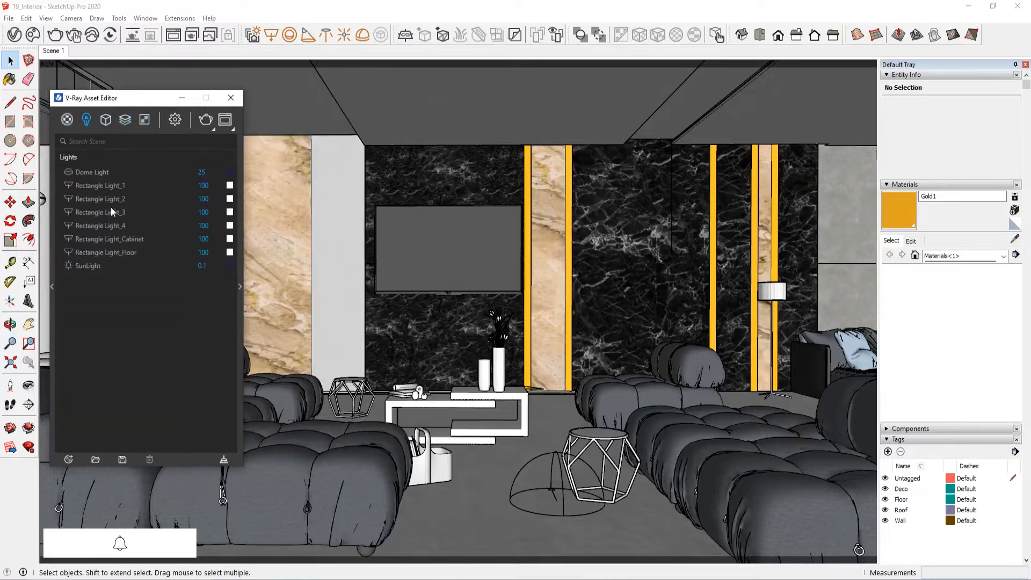
click(111, 187)
click(126, 247)
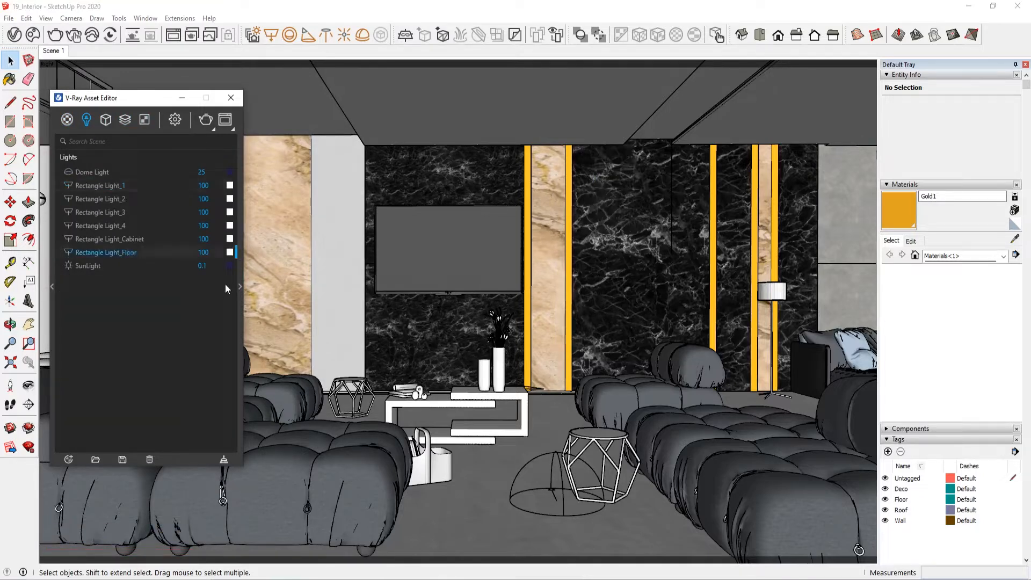
click(240, 286)
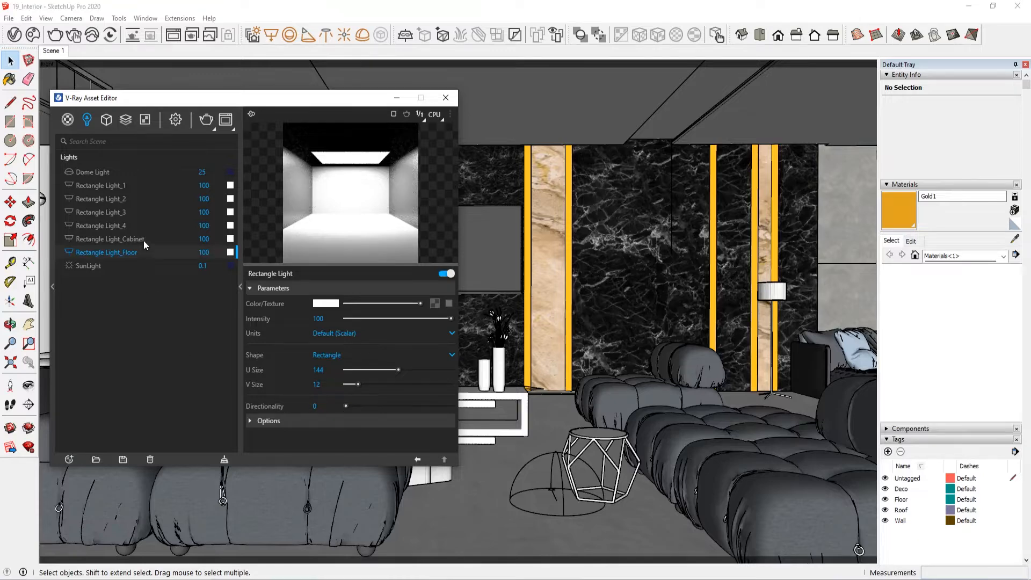
Step: Compare the parameters of the rectangle lights with each other and review the SunLight's settings
click(137, 226)
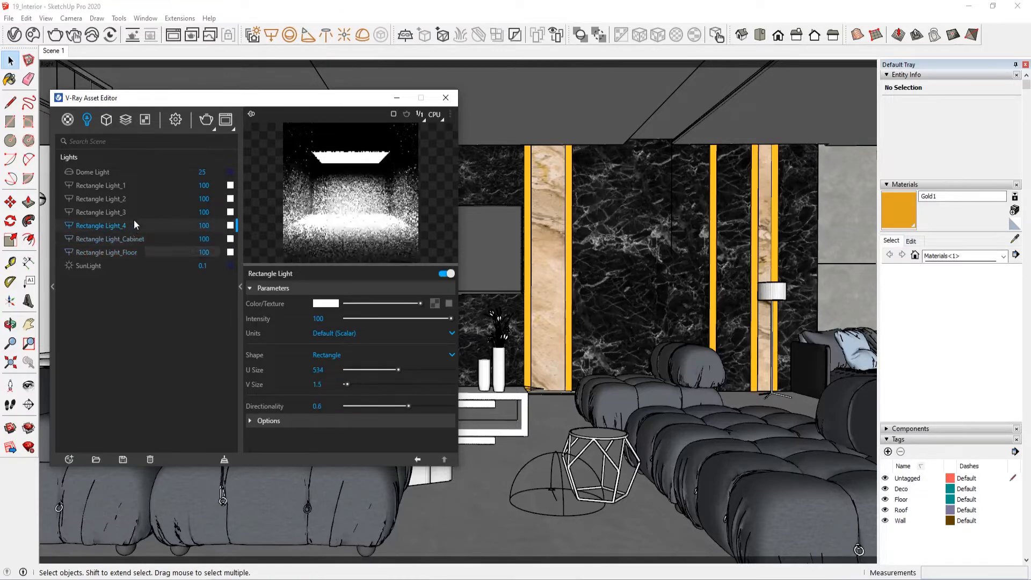
click(133, 182)
click(121, 252)
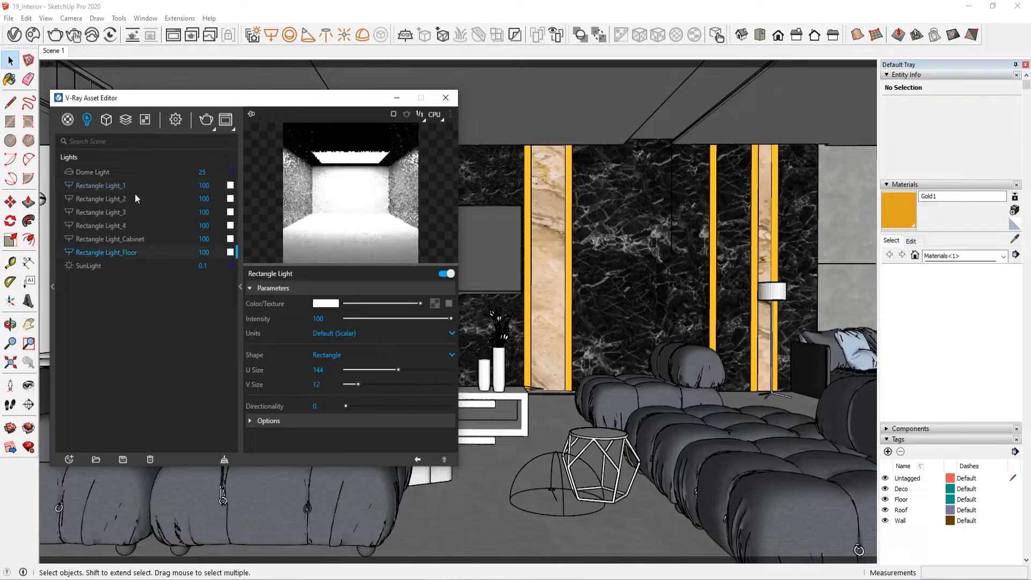
click(91, 267)
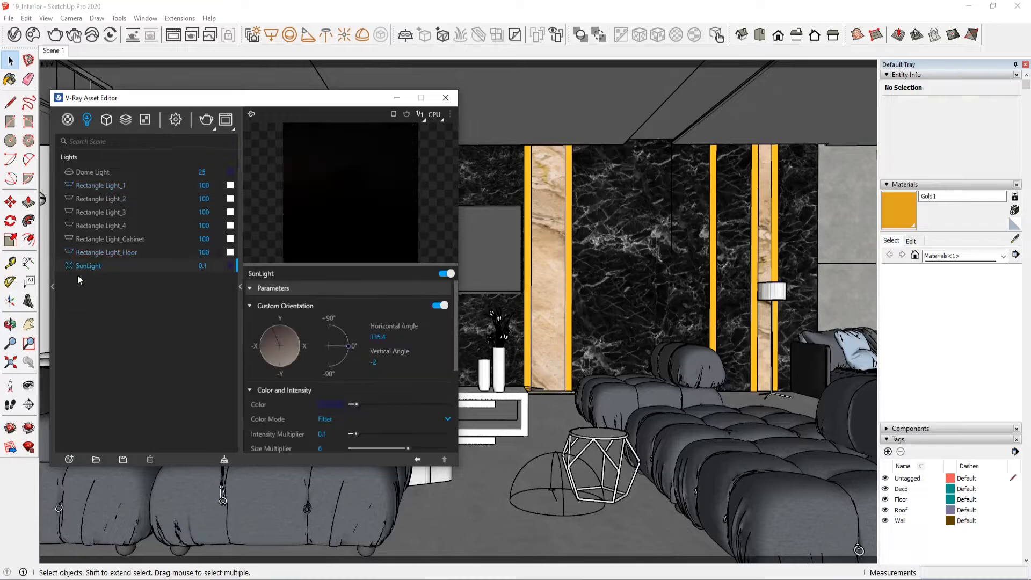
Step: Review the environment background in the render settings and the dome light's colour and intensity
click(175, 120)
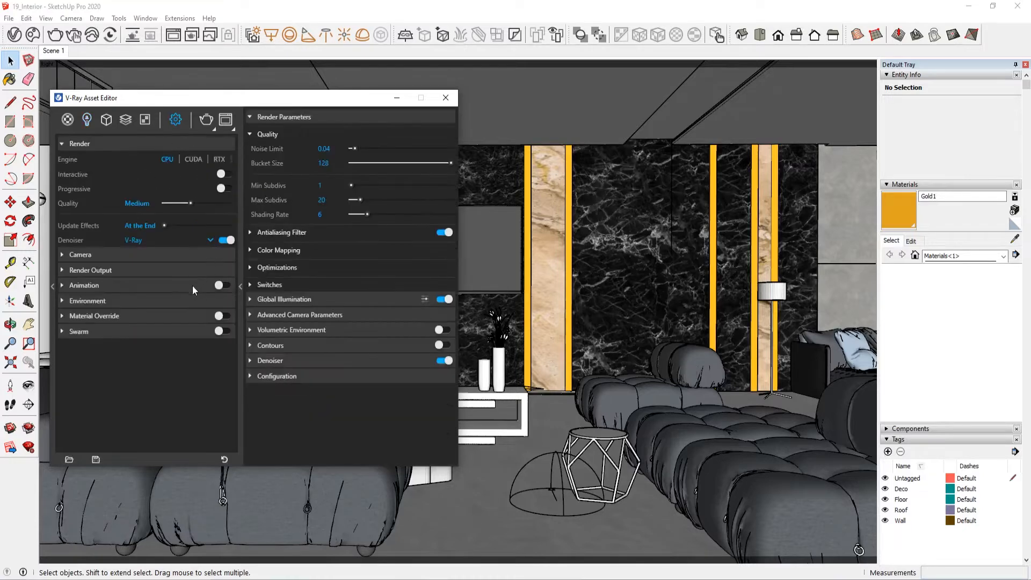
click(88, 301)
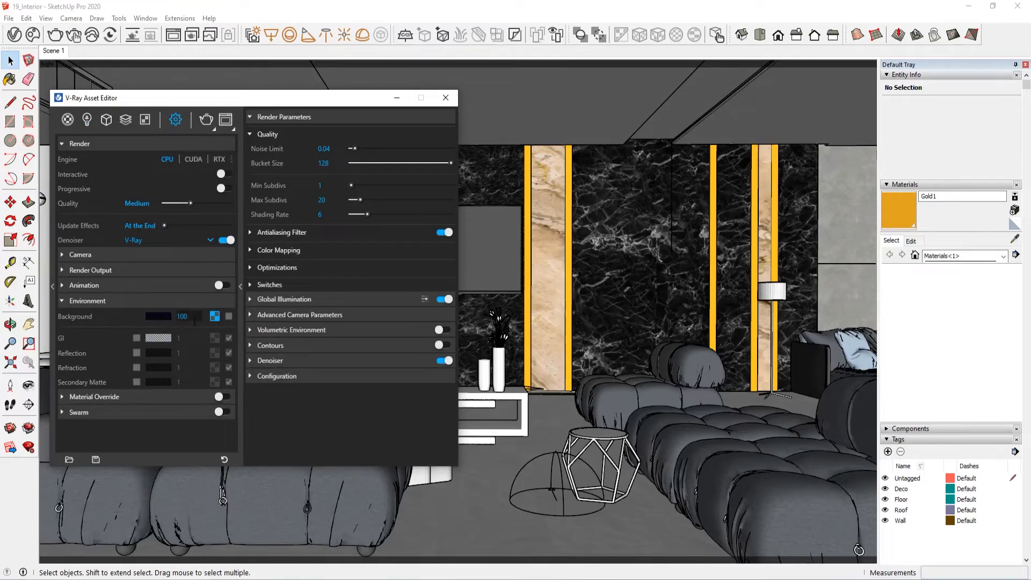
click(88, 119)
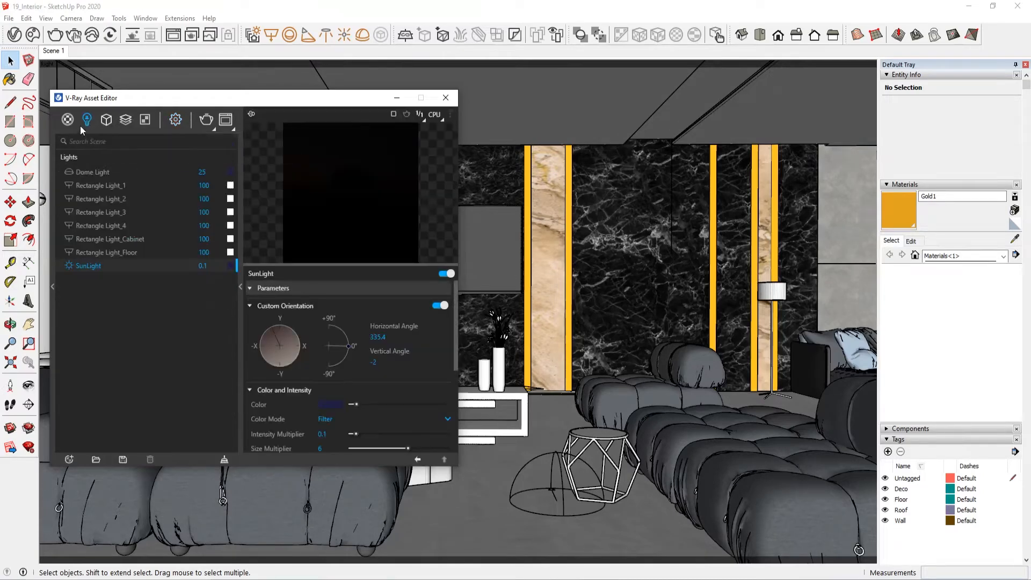
click(121, 172)
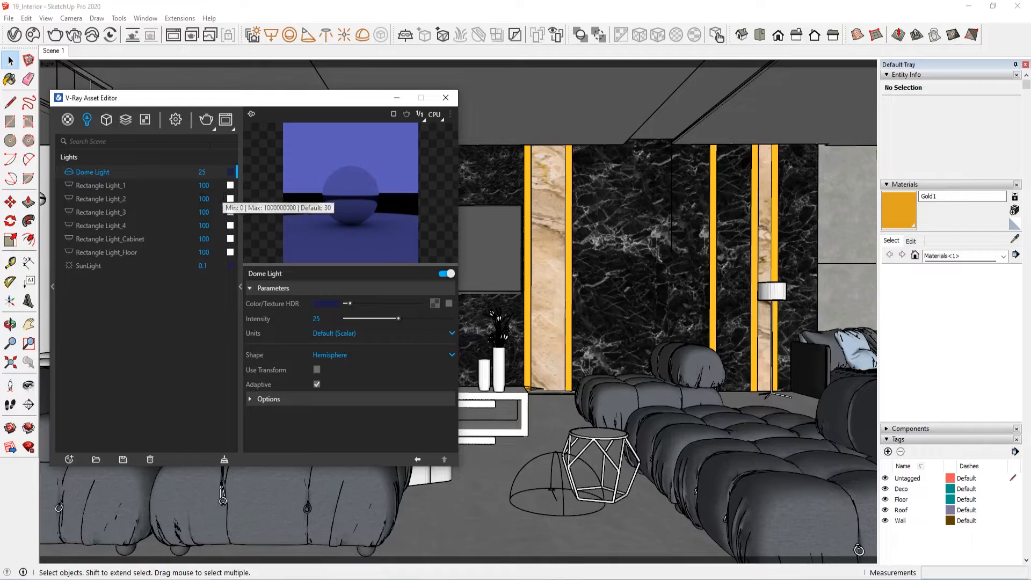
click(176, 123)
Step: Review the scene's render elements, including Specular, and its materials and geometries
click(126, 119)
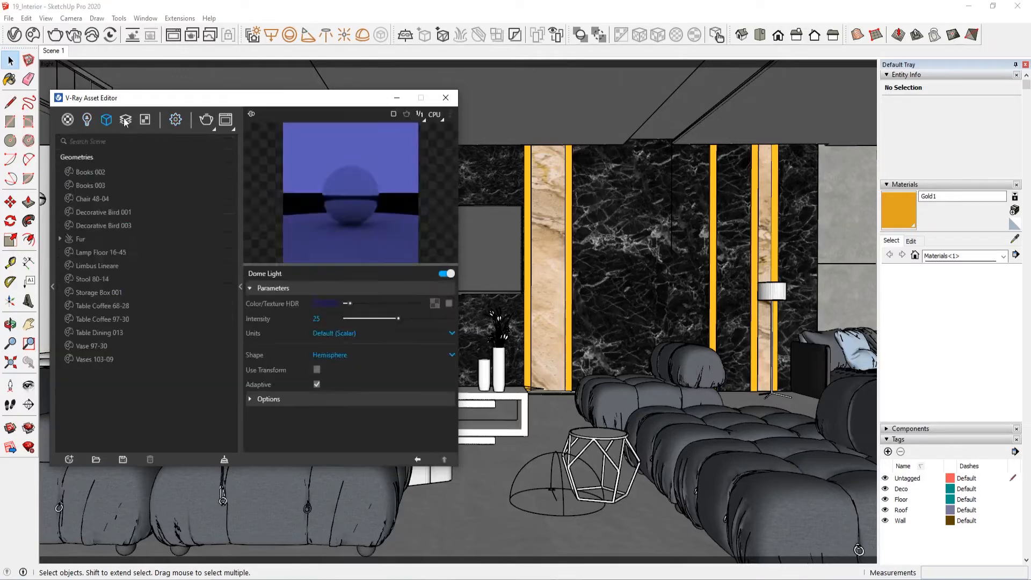
click(91, 359)
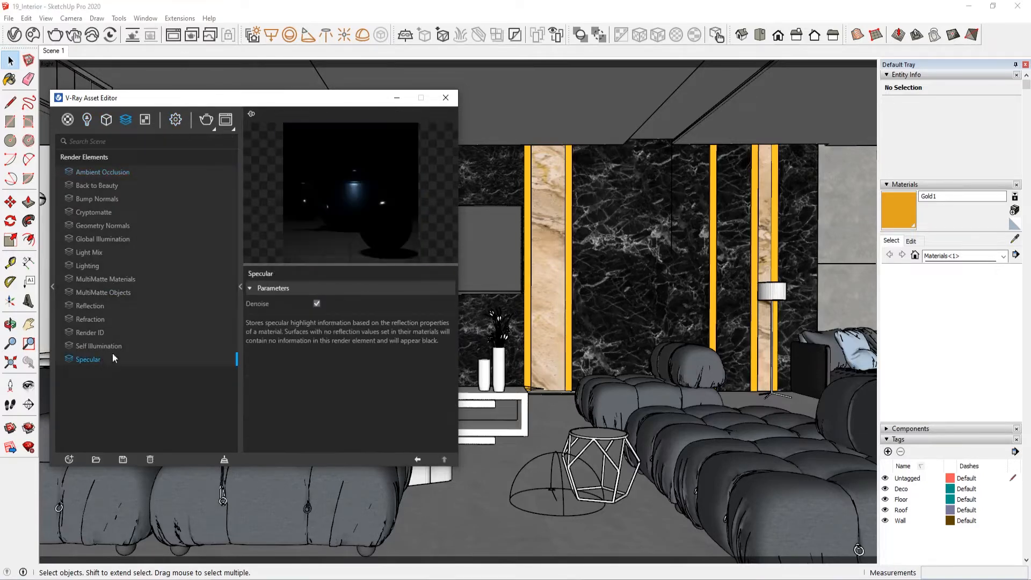
click(156, 335)
click(539, 295)
click(68, 119)
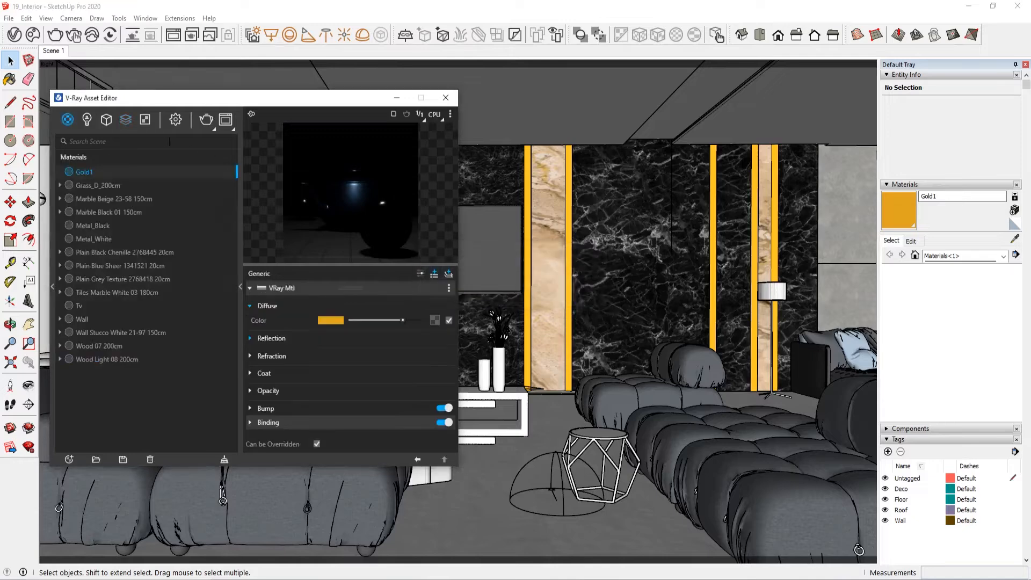
click(106, 120)
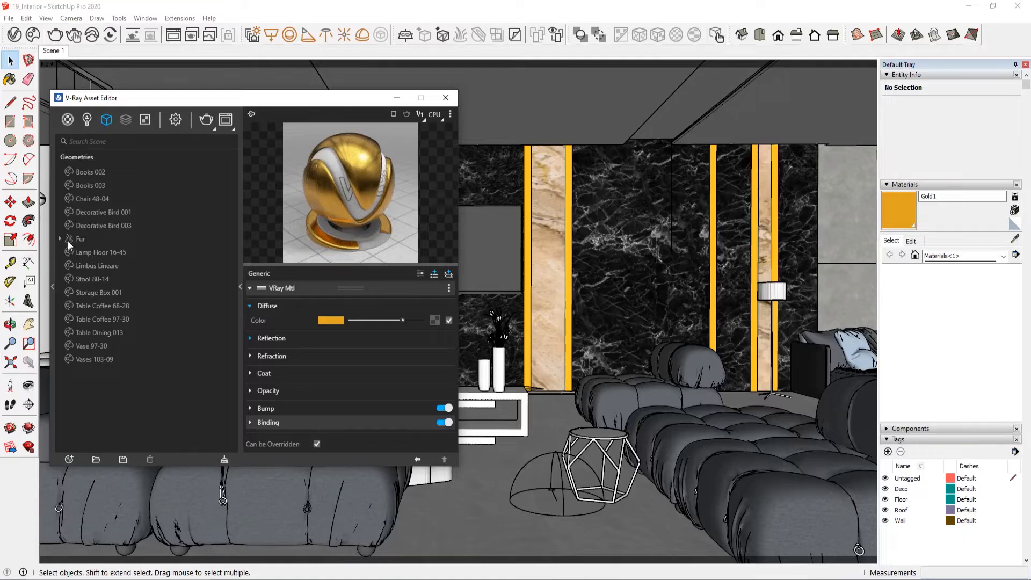
Step: Collapse the environment settings and enable Material Override for the render
click(176, 119)
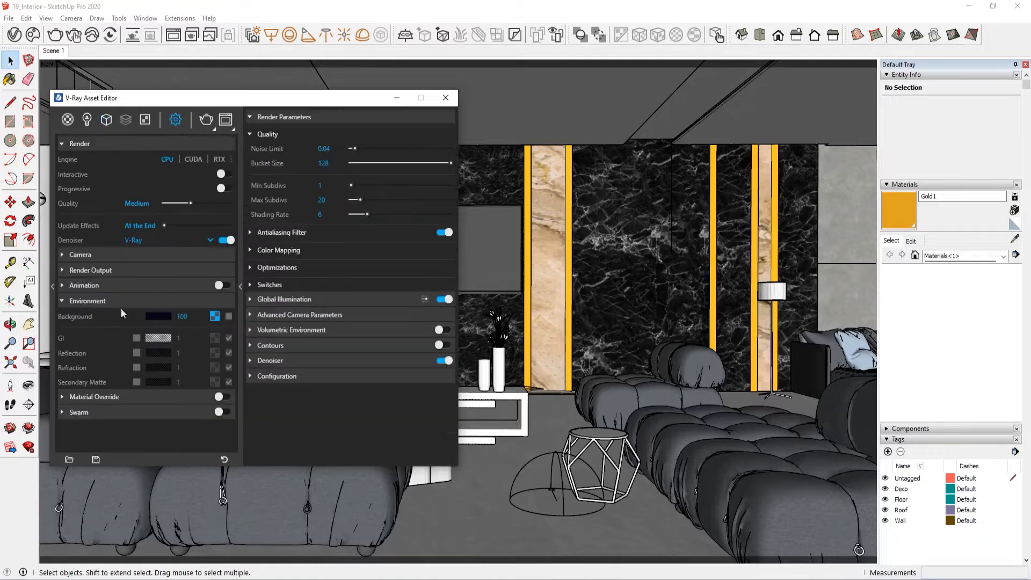
click(89, 304)
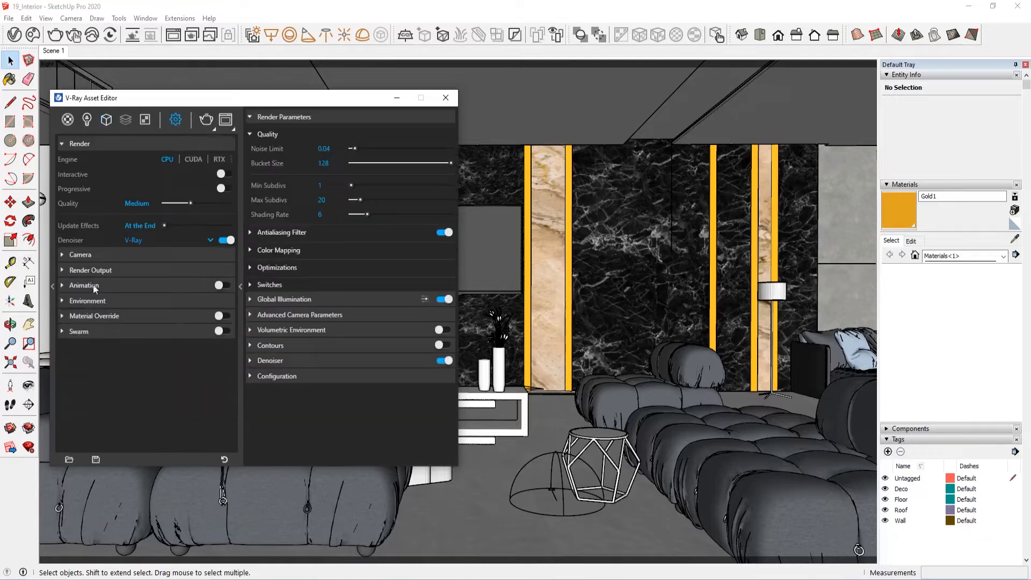
click(144, 315)
click(143, 315)
Step: Set the render output image width to 800 and open the camera exposure settings
click(120, 270)
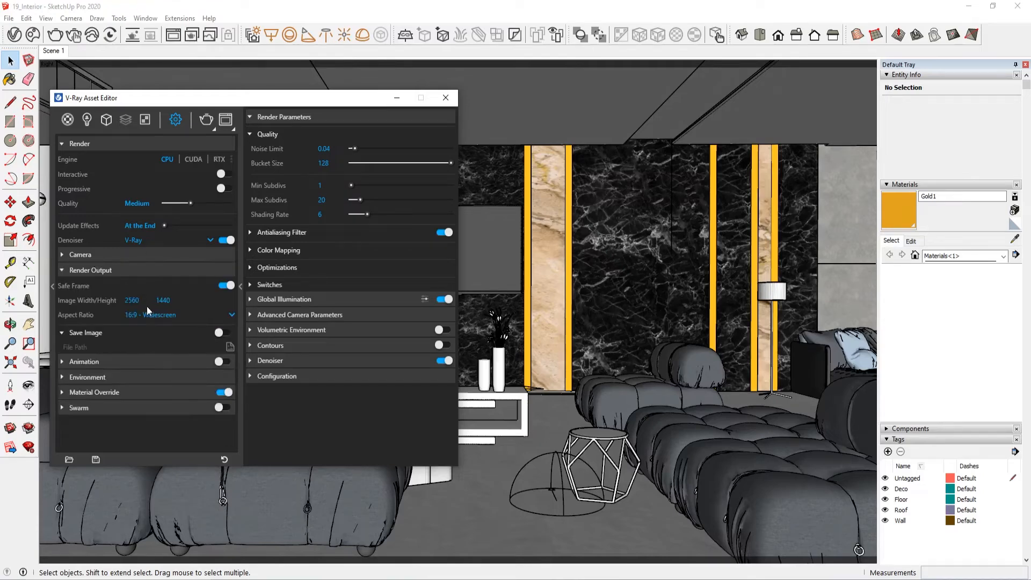
text(800)
key(Return)
click(101, 266)
click(99, 262)
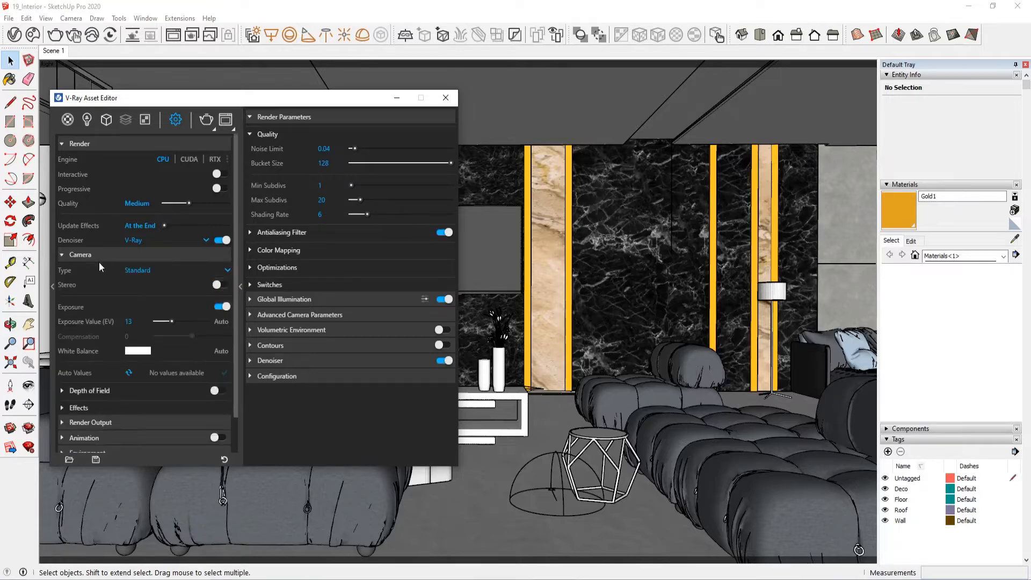
Step: Look through the textures, geometries, lights and materials lists, and close the Asset Editor
click(145, 122)
click(106, 122)
click(87, 121)
click(67, 123)
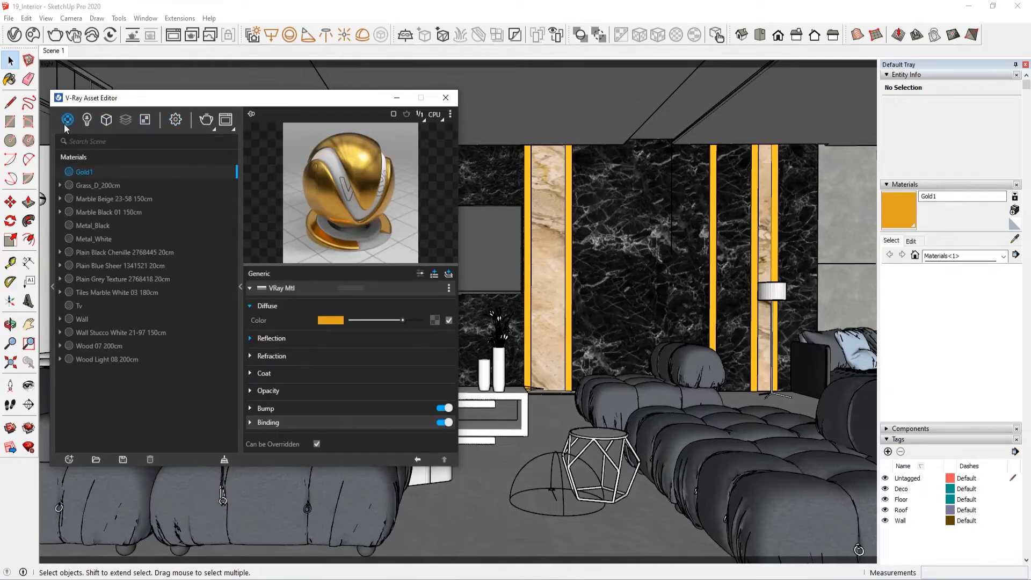
click(87, 119)
click(445, 98)
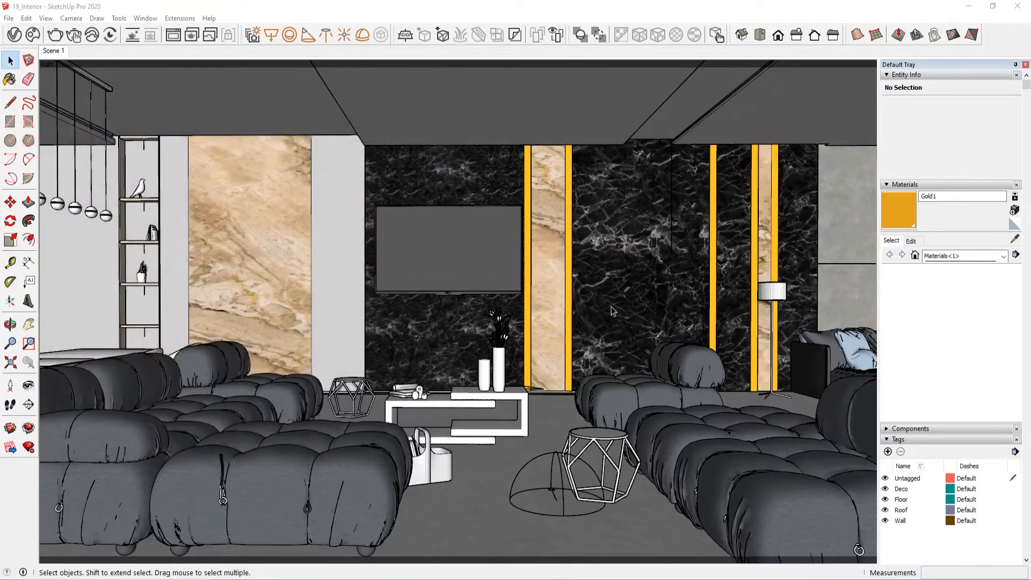
Step: Hide the Roof, Floor, Wall and Deco tags so that only the untagged light objects remain in view
click(885, 510)
click(885, 499)
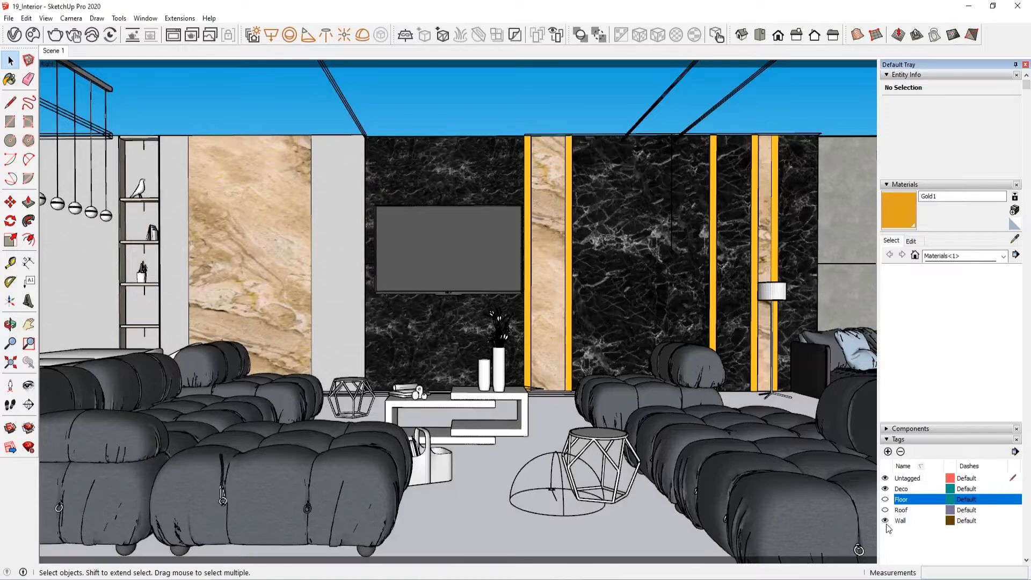
click(885, 520)
click(886, 489)
scroll(557, 290, up, 1)
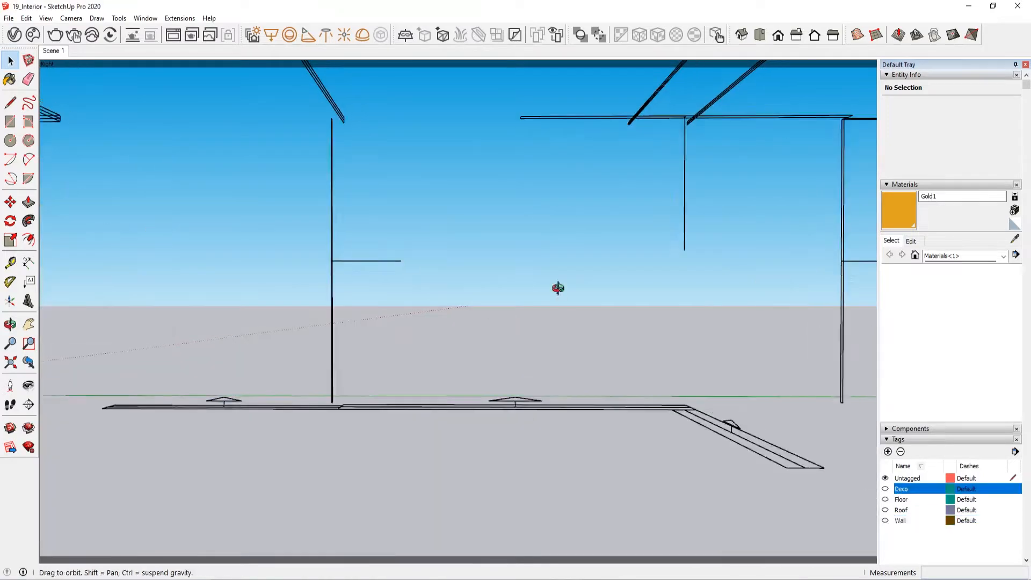
middle_drag(556, 288, 598, 433)
scroll(598, 432, down, 1)
Step: Show the Wall tag and select the vertical Rectangle Light_3 at the edge of the black marble wall
click(885, 520)
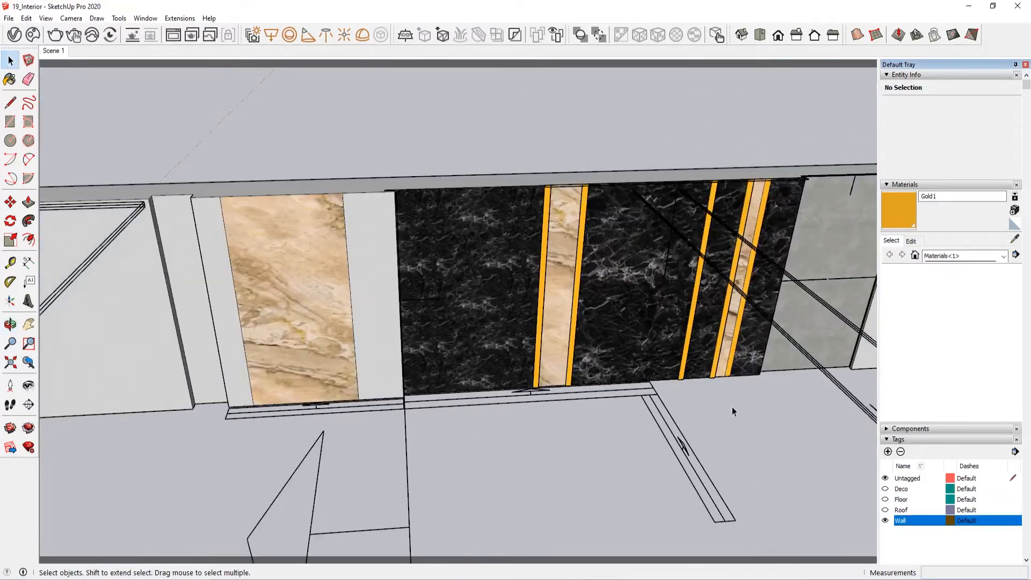
scroll(446, 244, up, 4)
middle_drag(524, 337, 137, 360)
scroll(411, 231, up, 2)
middle_drag(441, 332, 385, 140)
middle_drag(398, 366, 470, 373)
scroll(317, 240, up, 2)
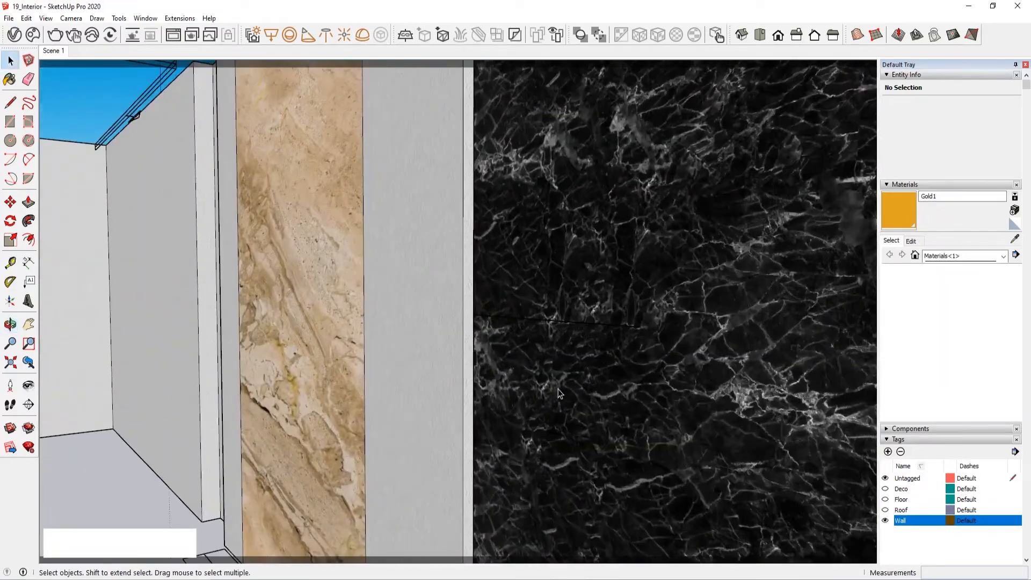
middle_drag(317, 239, 449, 408)
scroll(449, 408, up, 2)
middle_drag(400, 376, 451, 376)
shift+middle_drag(451, 376, 438, 325)
scroll(460, 305, up, 1)
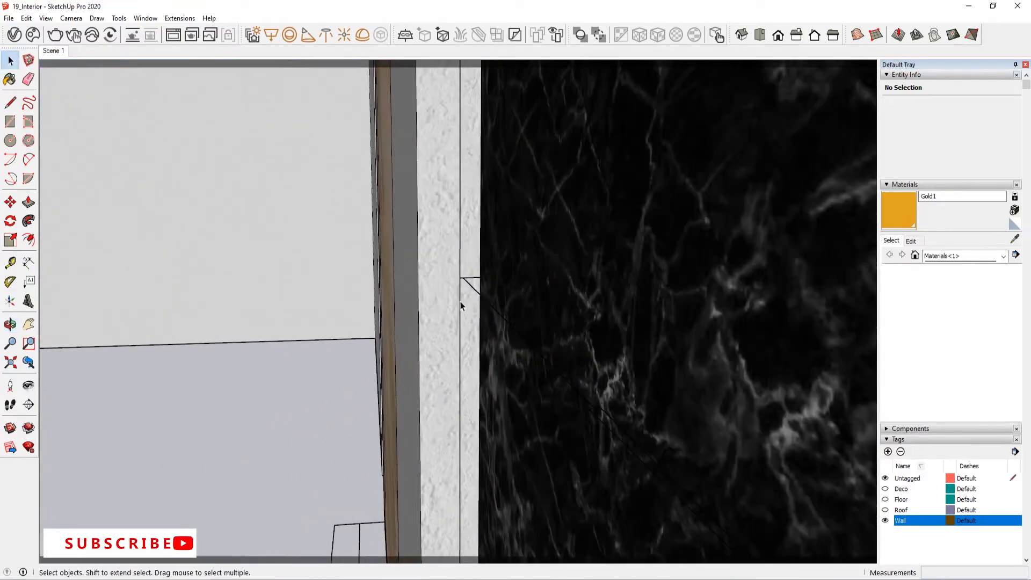
click(472, 288)
Step: Select the Rectangle Light_3 instance along the side of the grey wall panel
middle_drag(472, 287, 668, 310)
scroll(668, 314, down, 10)
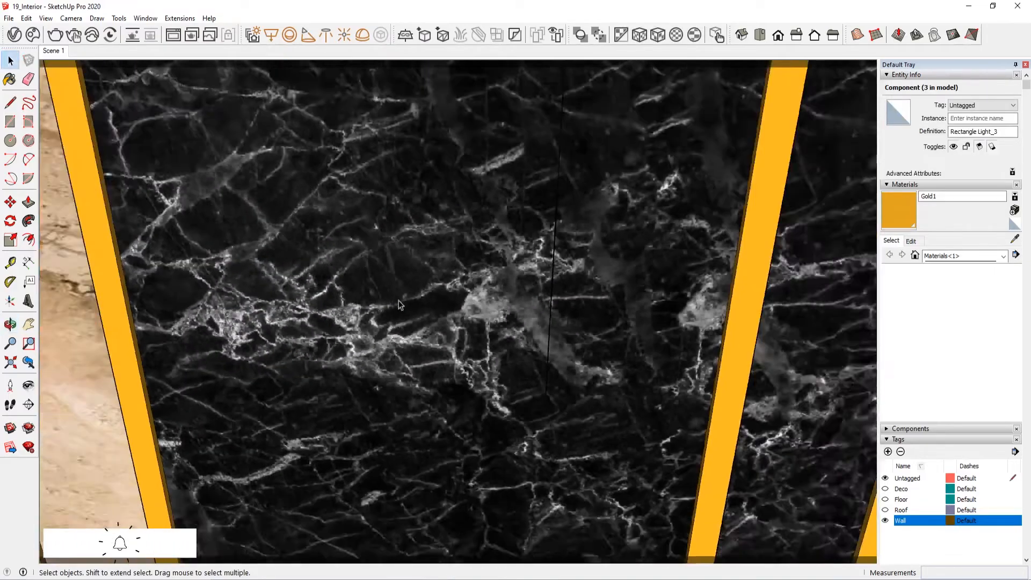
middle_drag(417, 344, 301, 419)
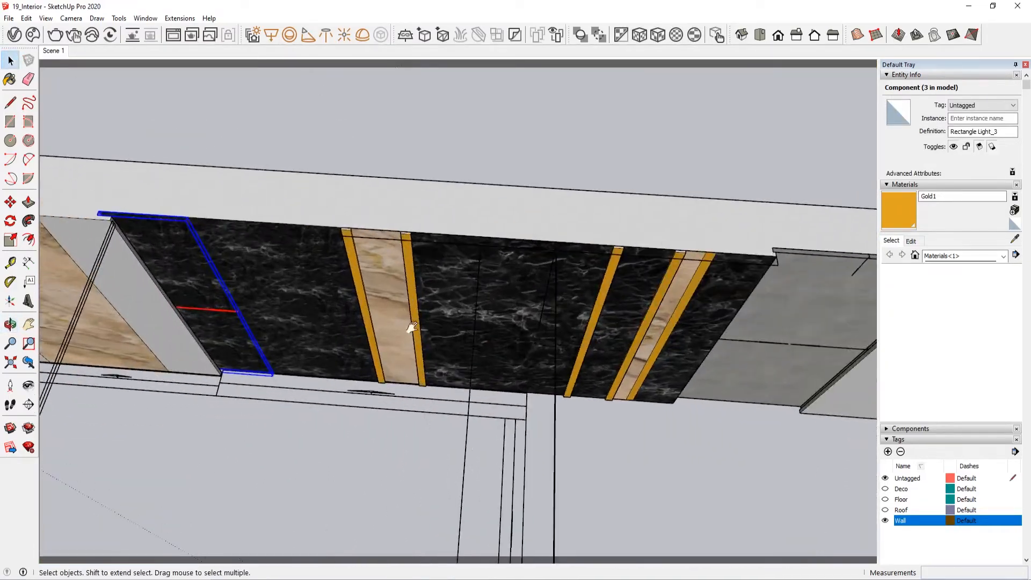
scroll(410, 327, up, 2)
shift+middle_drag(634, 317, 340, 295)
scroll(341, 294, up, 2)
scroll(552, 285, up, 1)
shift+middle_drag(553, 286, 288, 344)
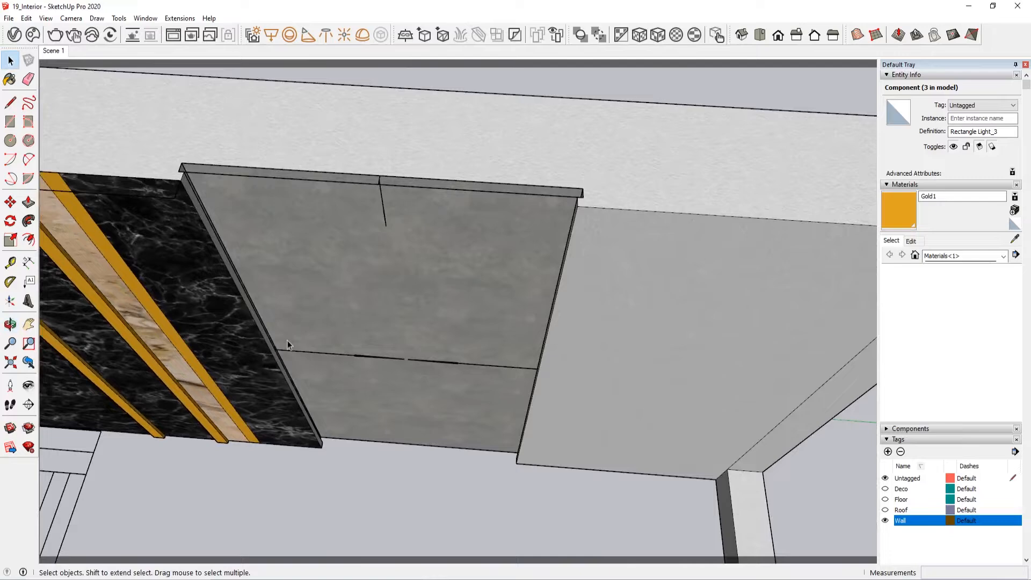
click(331, 355)
click(463, 362)
click(459, 364)
Step: Clear the selection and select Rectangle Light_2 along the upper edge of the grey wall panel
scroll(434, 382, down, 6)
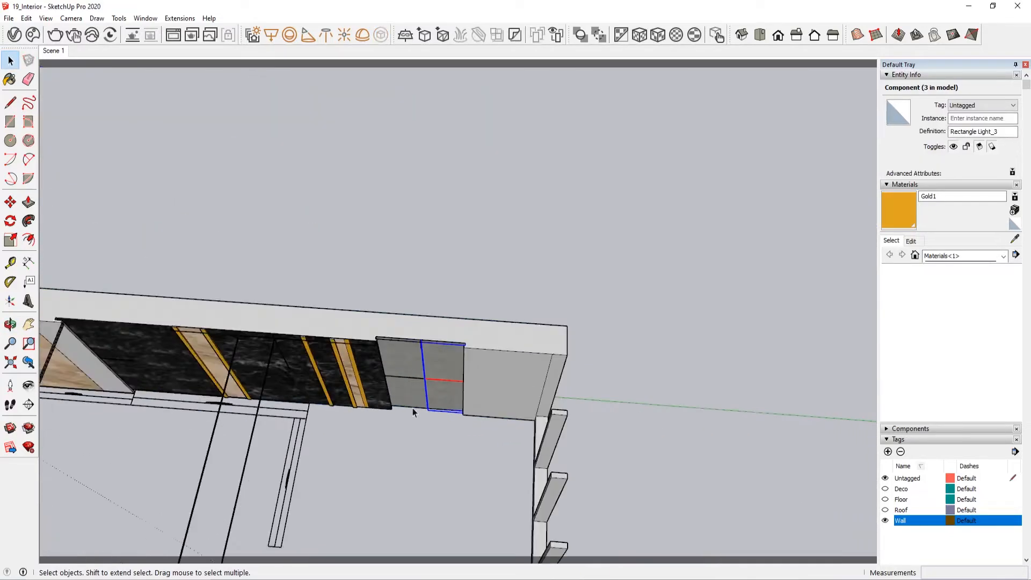
scroll(501, 407, up, 1)
scroll(548, 276, up, 2)
click(548, 276)
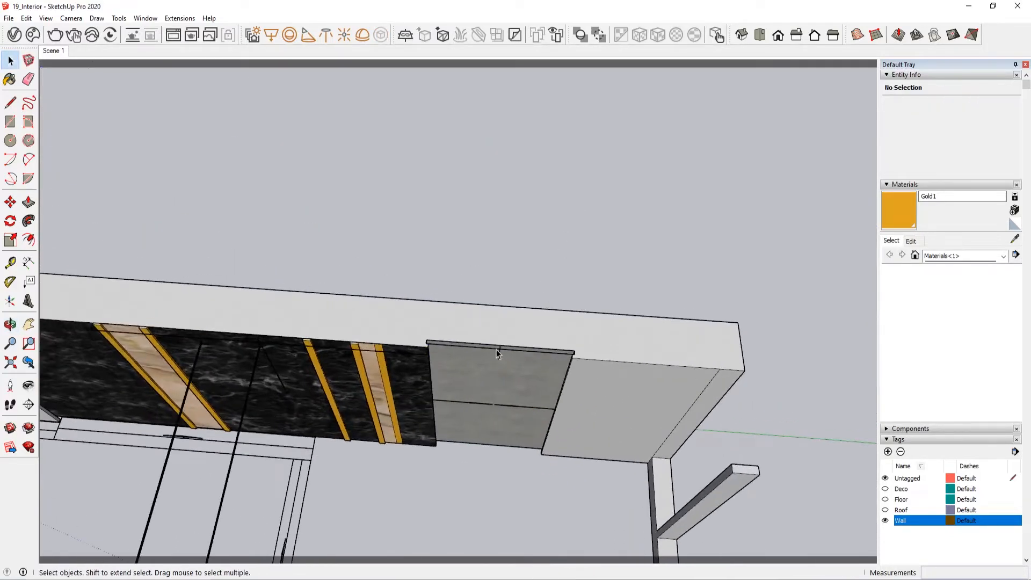
click(497, 352)
scroll(496, 352, up, 5)
scroll(357, 342, down, 2)
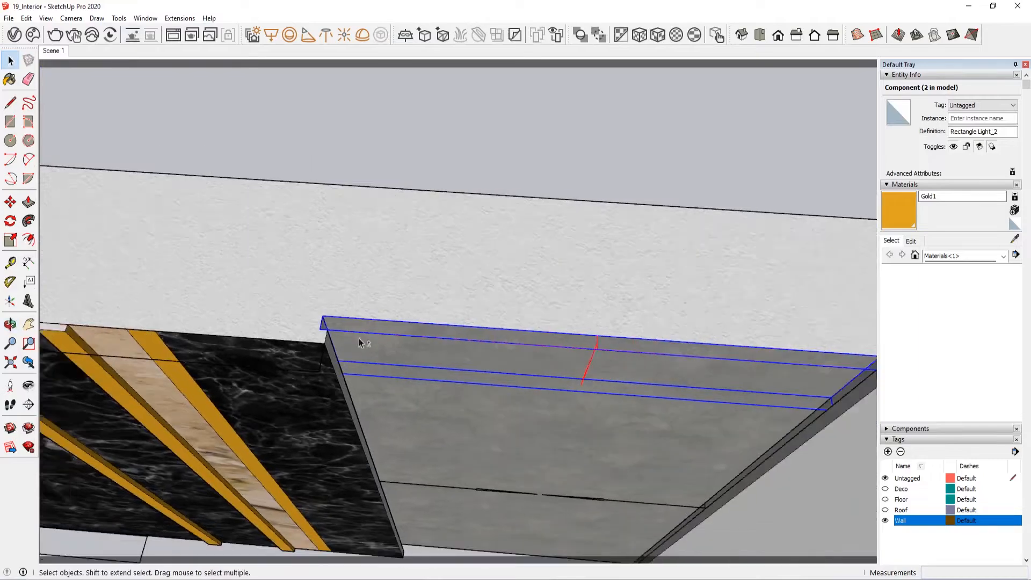
Step: Scale Rectangle Light_2 downward along the blue axis by about 2.29 over the grey wall panel
middle_drag(357, 342, 435, 304)
key(s)
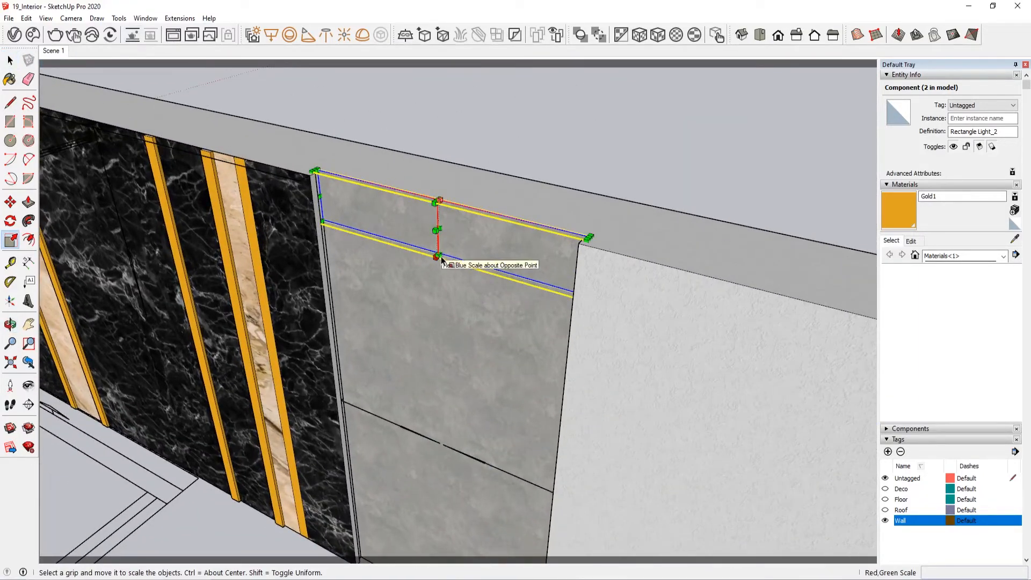
drag(439, 256, 457, 315)
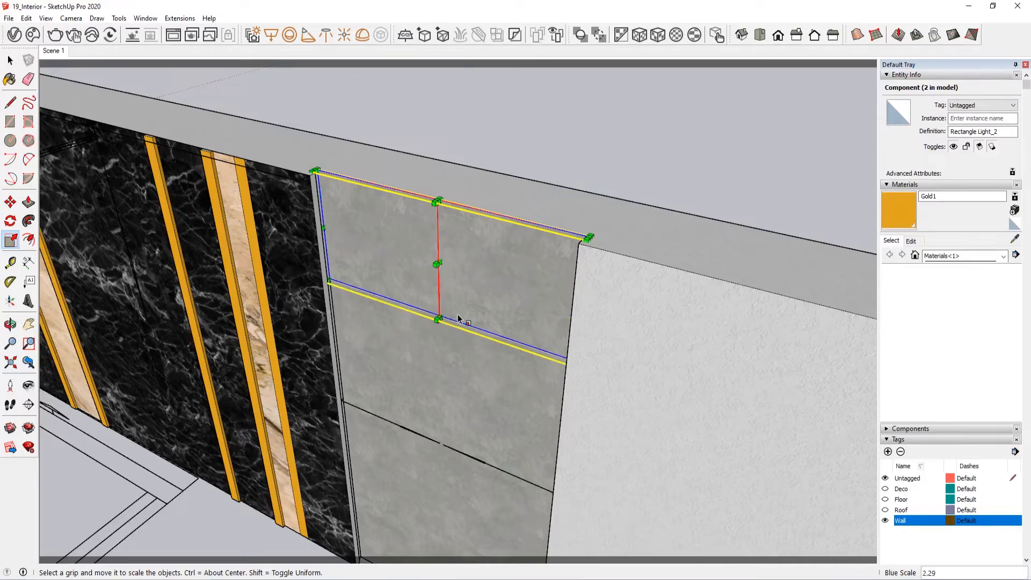
middle_drag(458, 314, 354, 324)
Step: Show the Floor tag and get a close view of the raised floor tile's corner beside the grass strip
middle_drag(356, 232, 400, 260)
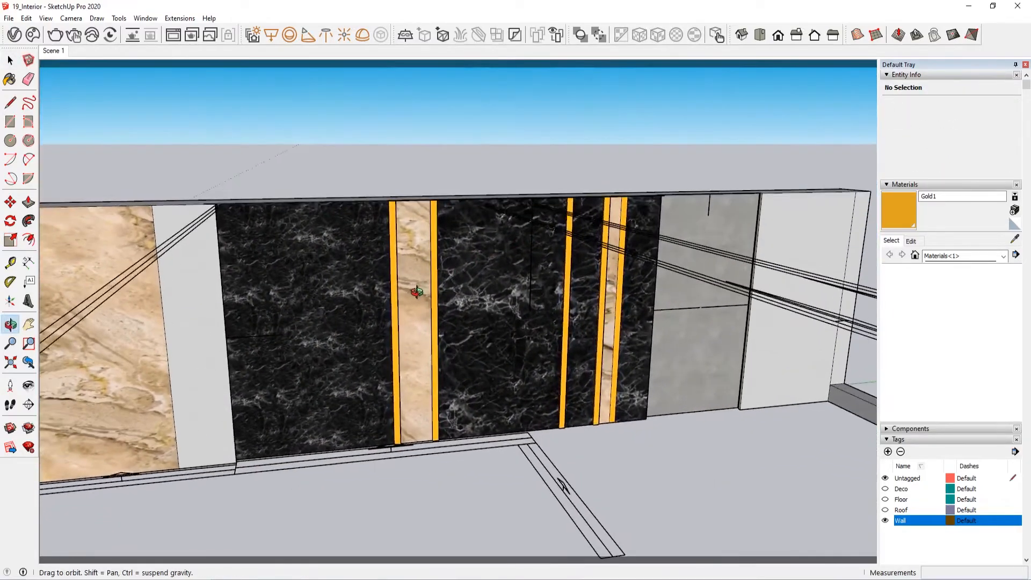
click(886, 499)
middle_drag(430, 323, 294, 329)
scroll(478, 266, up, 3)
scroll(434, 194, up, 3)
middle_drag(434, 191, 458, 257)
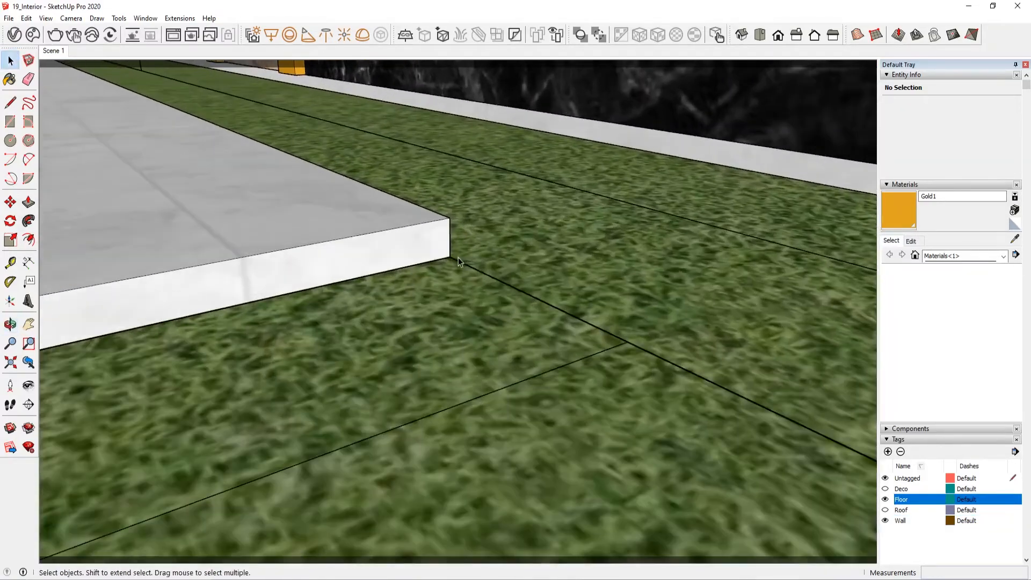
click(423, 356)
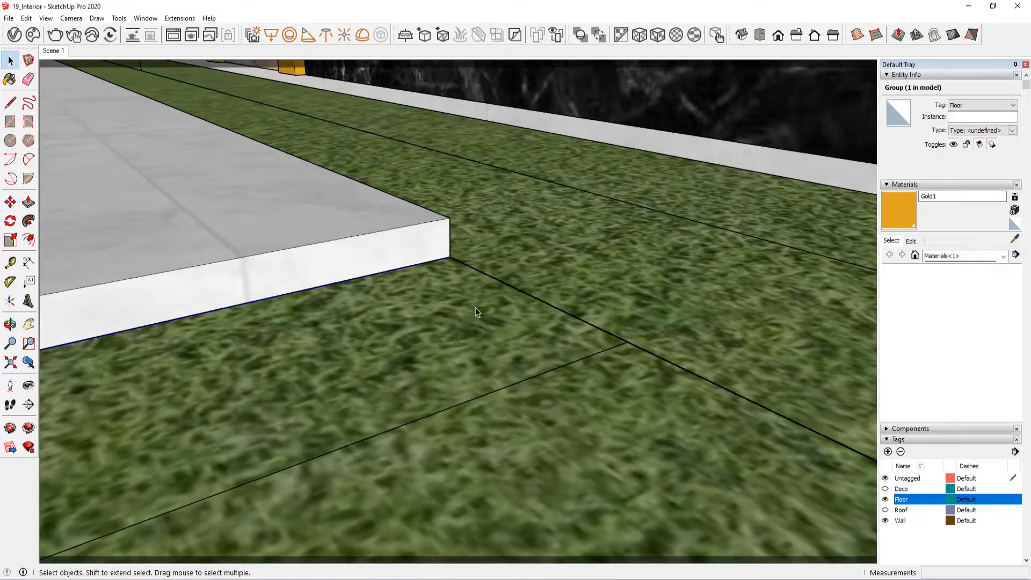
scroll(449, 260, up, 3)
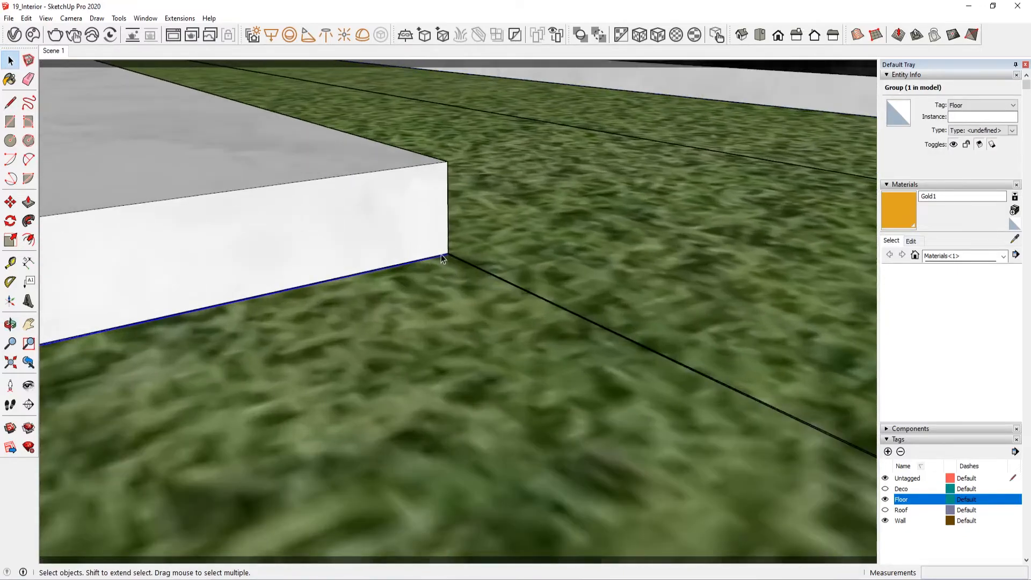
key(m)
click(429, 249)
click(429, 231)
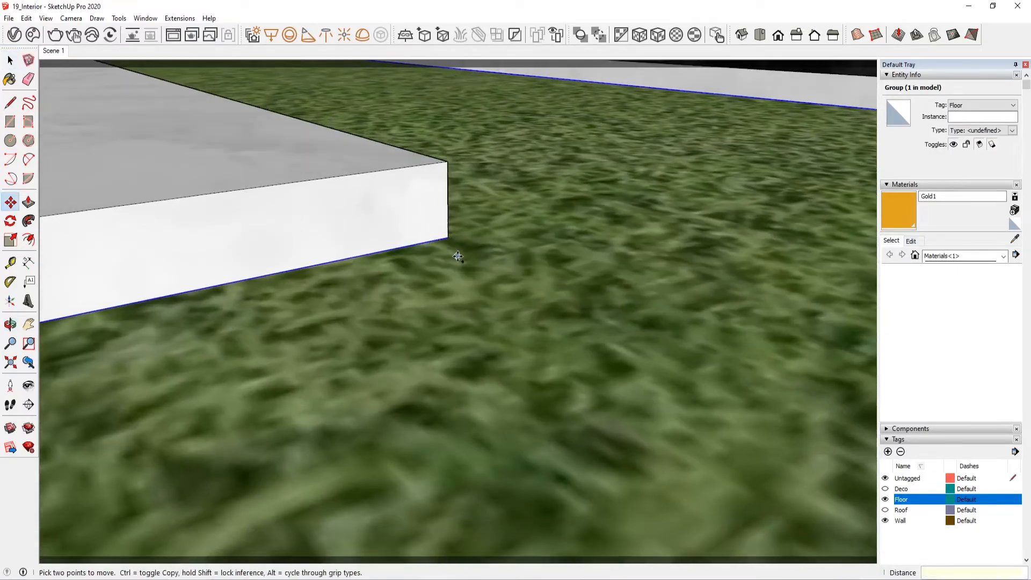
key(ctrl+z)
key(space)
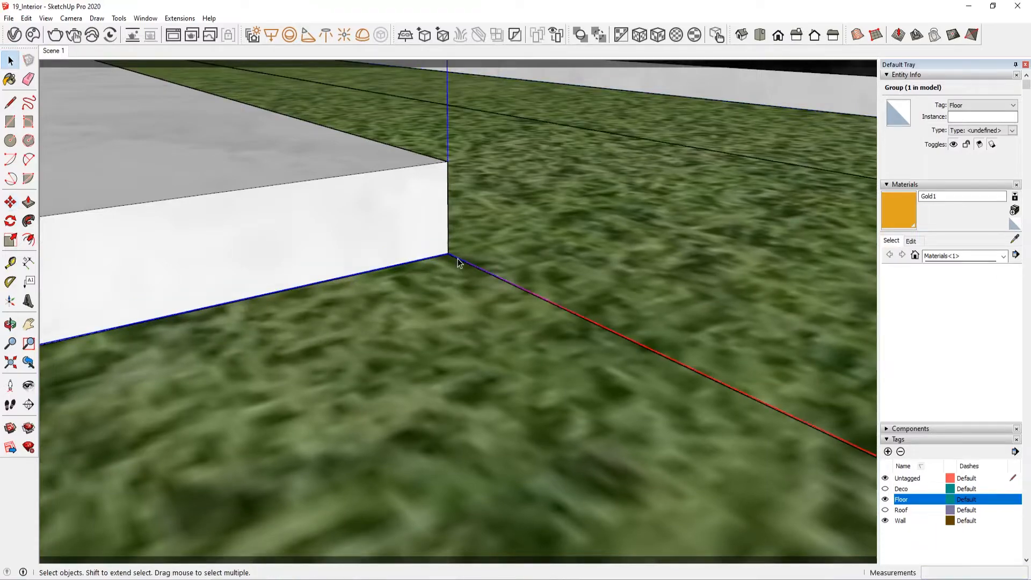
Step: Try raising Rectangle Light_Floor by about 5/16" at the raised tile's corner, and undo the move
click(448, 258)
key(m)
click(429, 240)
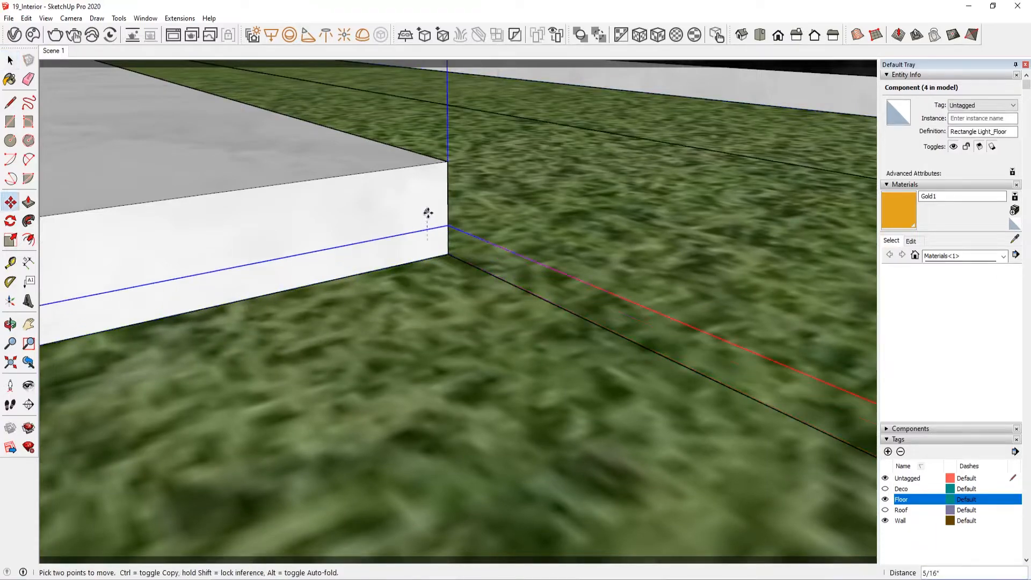
click(428, 214)
scroll(428, 237, down, 3)
middle_drag(428, 237, 539, 311)
scroll(291, 308, down, 3)
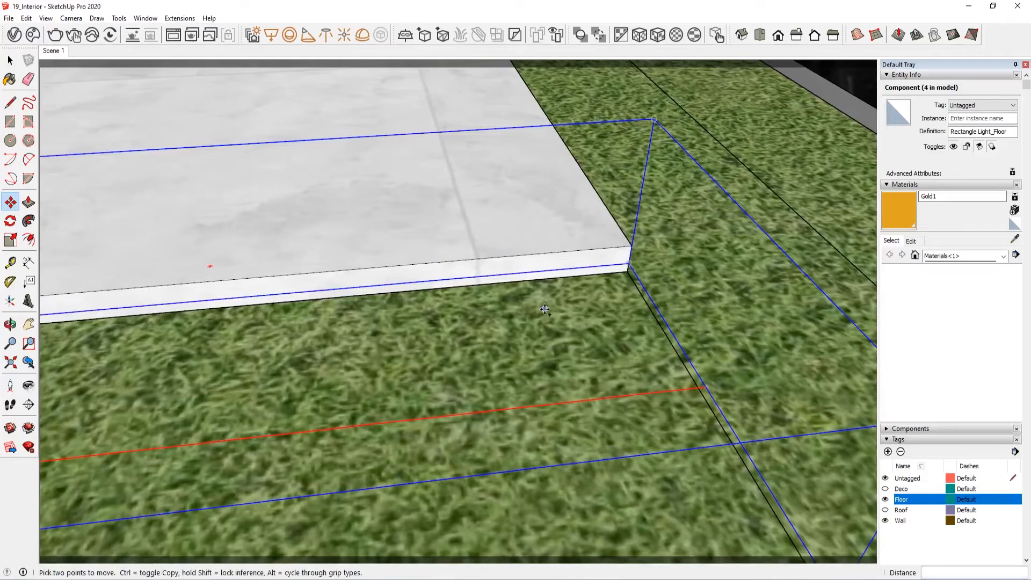
key(ctrl+z)
scroll(542, 298, down, 3)
key(space)
Step: Clear the selection, show the Roof tag and hide the Floor and Wall tags
scroll(541, 295, down, 4)
middle_drag(474, 235, 644, 299)
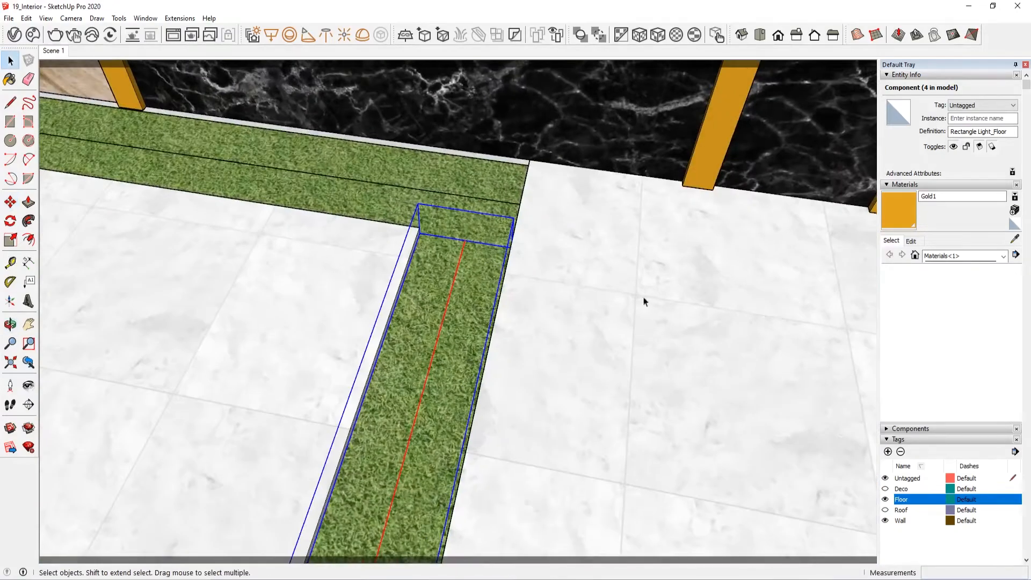
scroll(644, 299, down, 3)
middle_drag(590, 321, 493, 388)
scroll(493, 388, down, 3)
scroll(493, 387, down, 3)
click(491, 165)
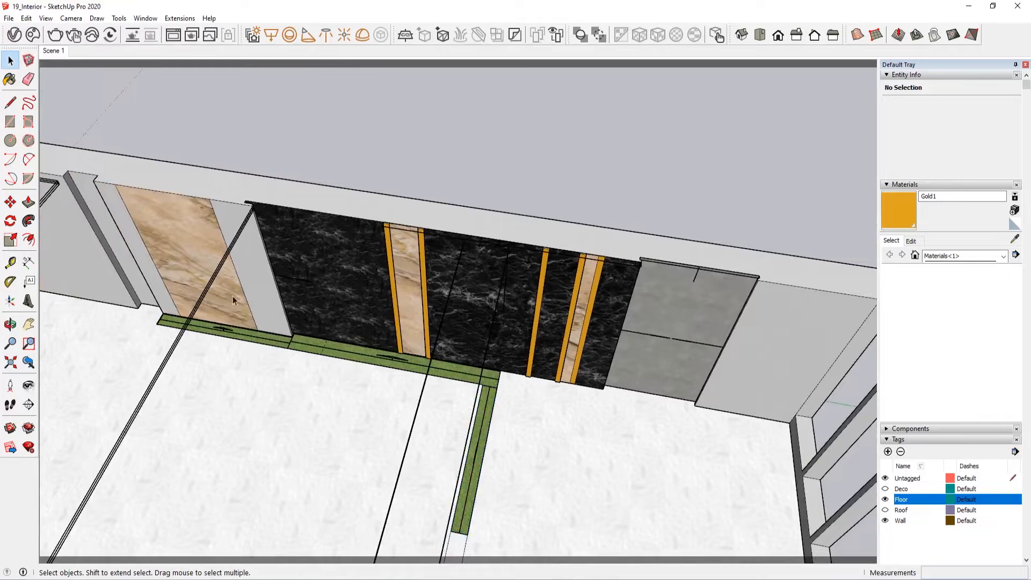
middle_drag(233, 295, 387, 263)
scroll(386, 263, down, 4)
click(885, 510)
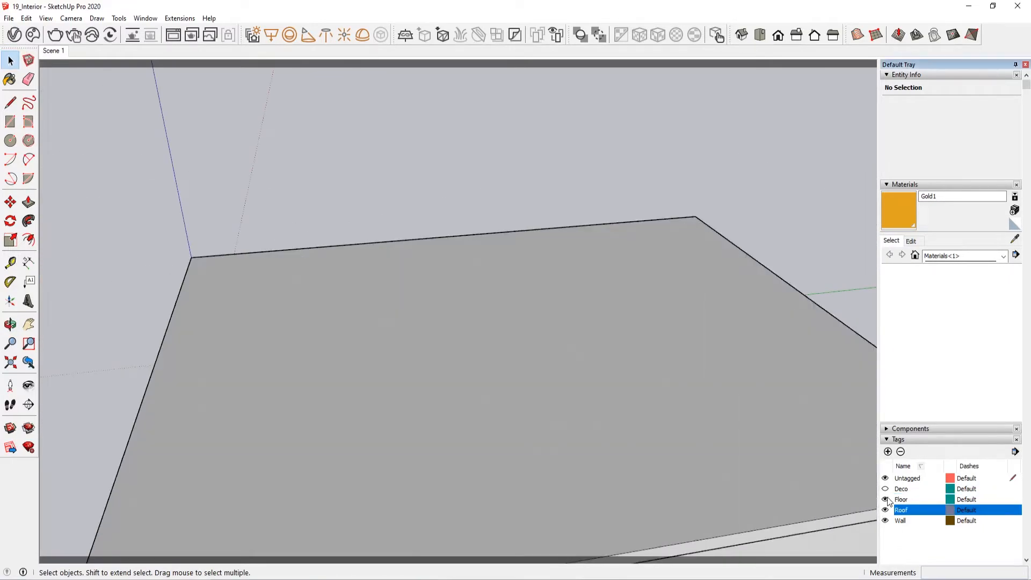
click(885, 499)
click(885, 520)
Step: Examine the rectangle lights from below the roof, checking instances along the ceiling, walls and floor
middle_drag(698, 560, 423, 247)
middle_drag(500, 246, 476, 251)
scroll(577, 270, up, 3)
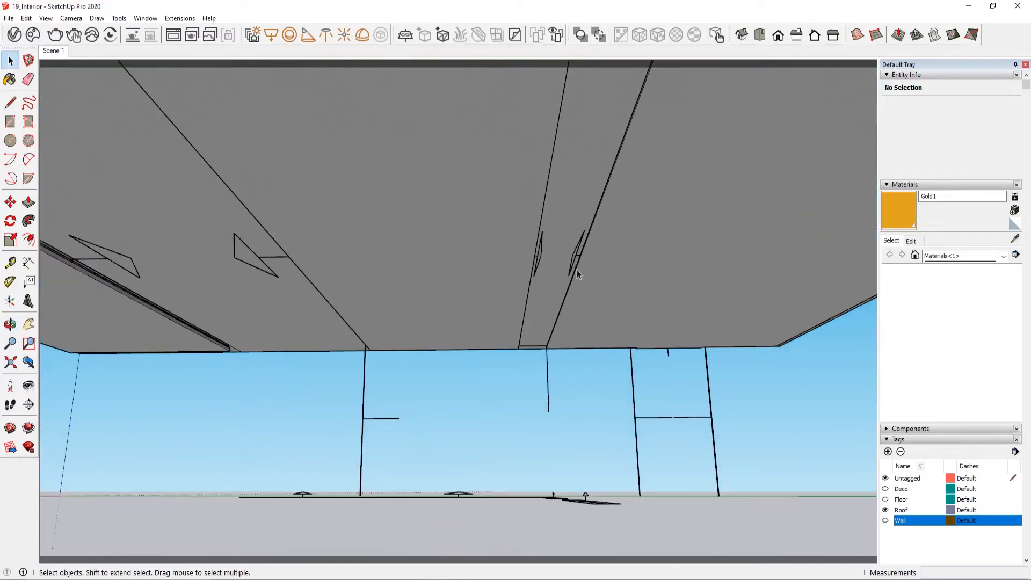
scroll(535, 275, up, 2)
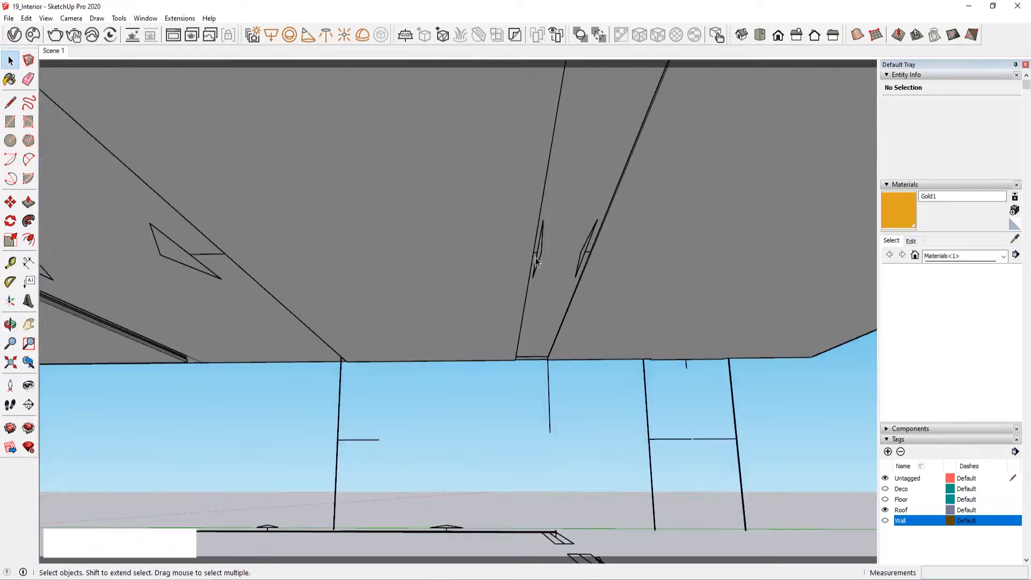
scroll(576, 307, down, 5)
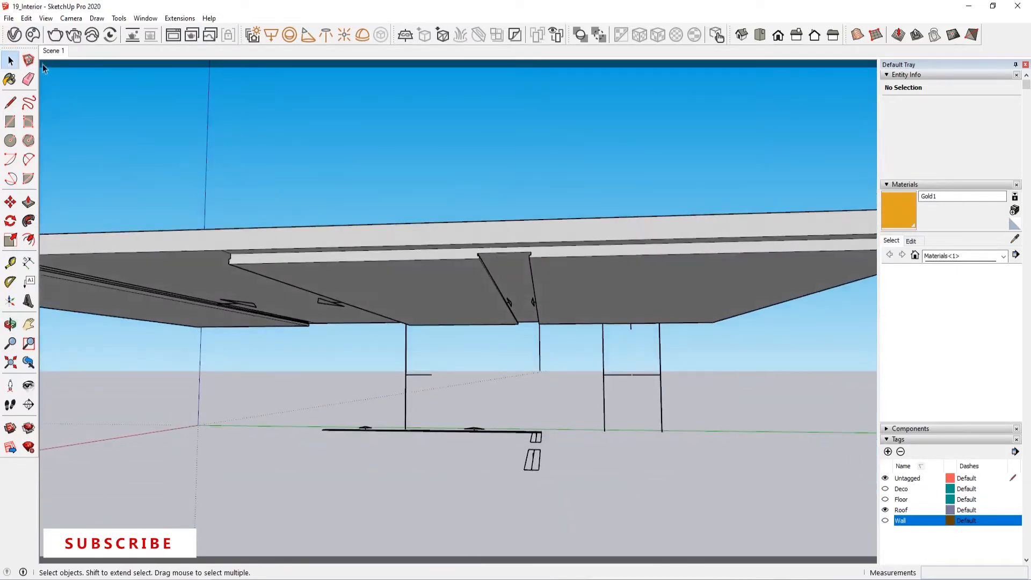
middle_drag(266, 441, 246, 269)
click(300, 251)
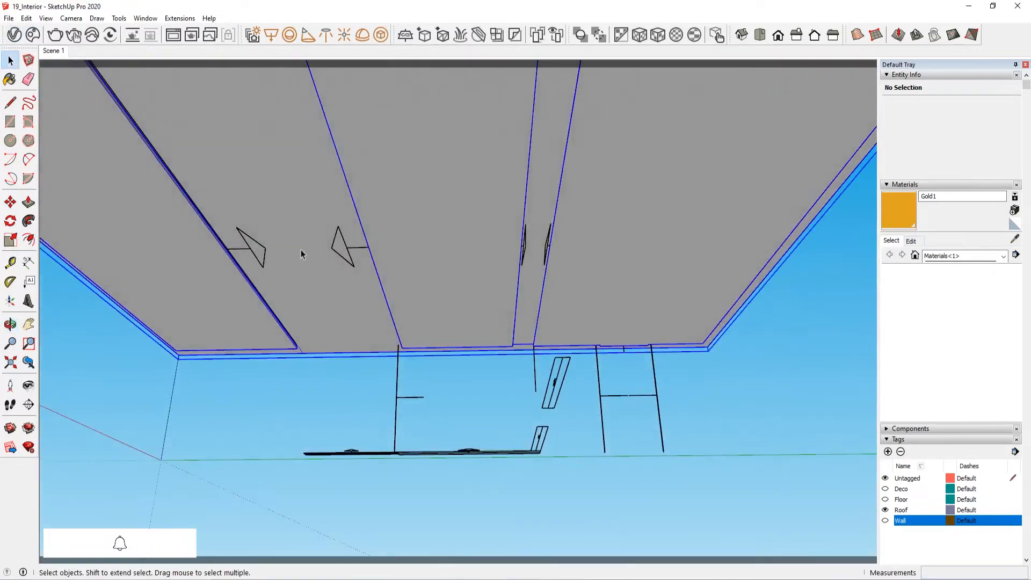
click(346, 248)
click(407, 398)
click(350, 452)
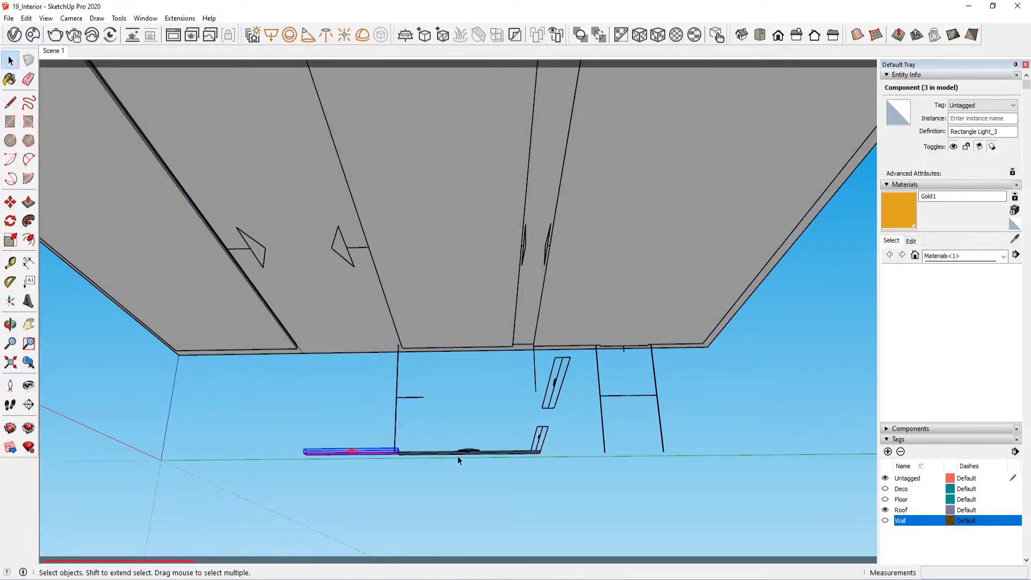
click(458, 454)
click(556, 383)
click(625, 376)
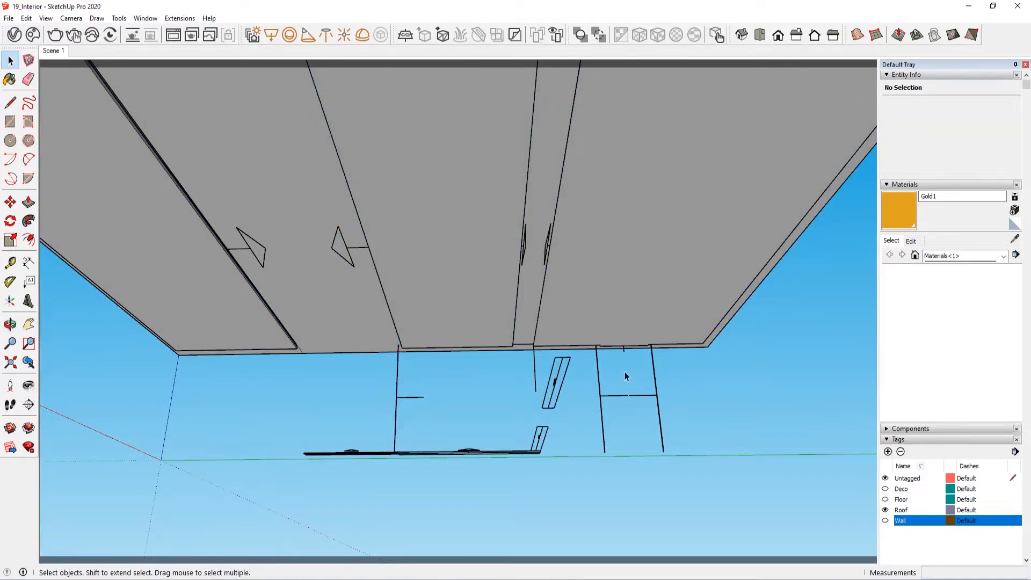
Step: Review Rectangle Light_1's parameters in the V-Ray Asset Editor and check its two facing instances under the ceiling
click(14, 35)
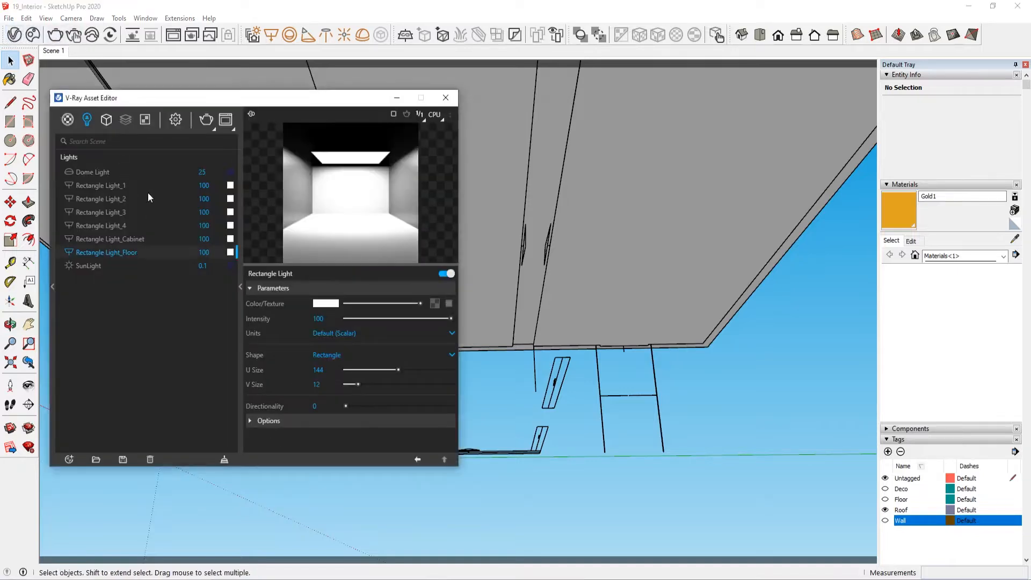
click(125, 185)
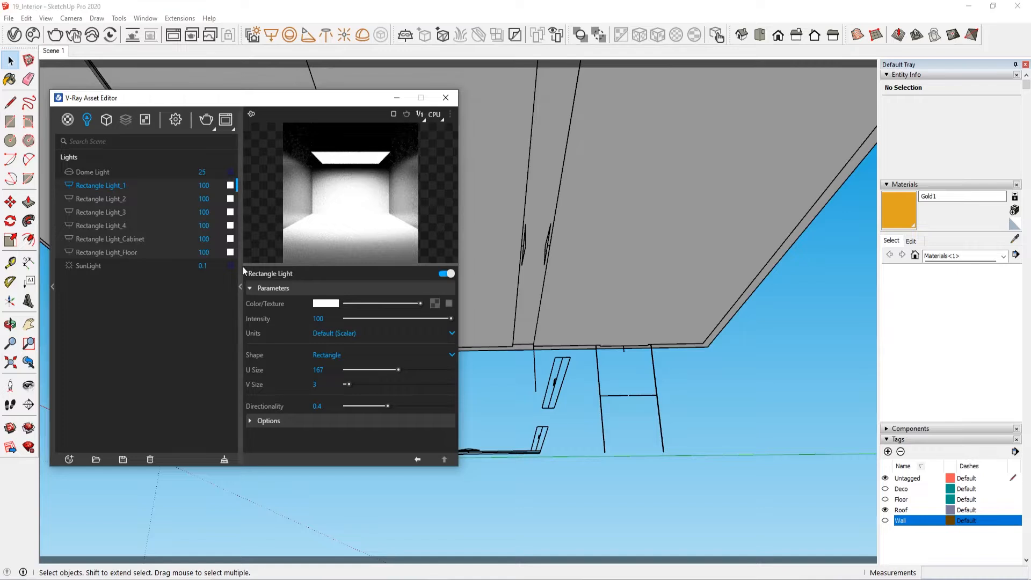
click(446, 97)
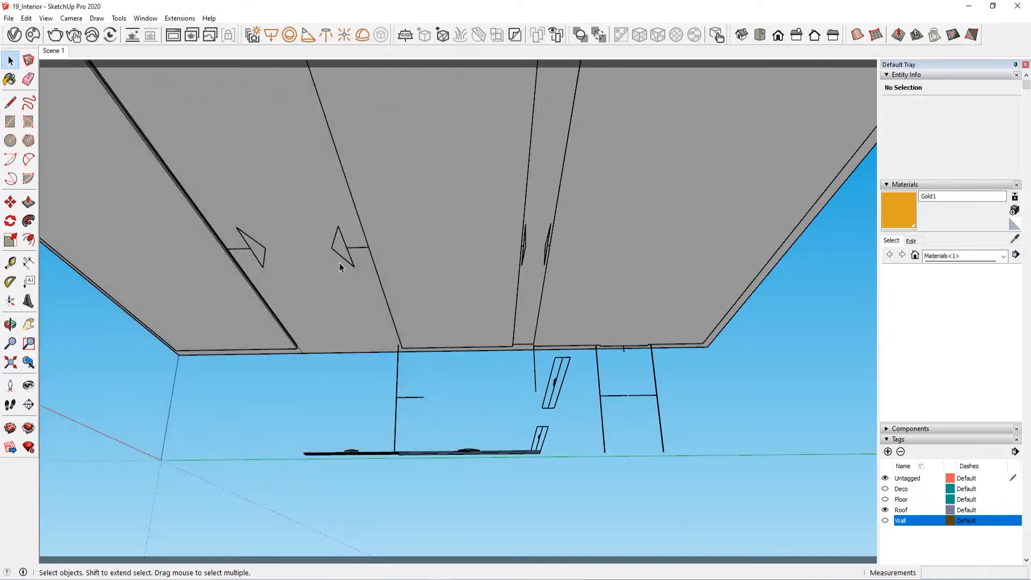
click(344, 248)
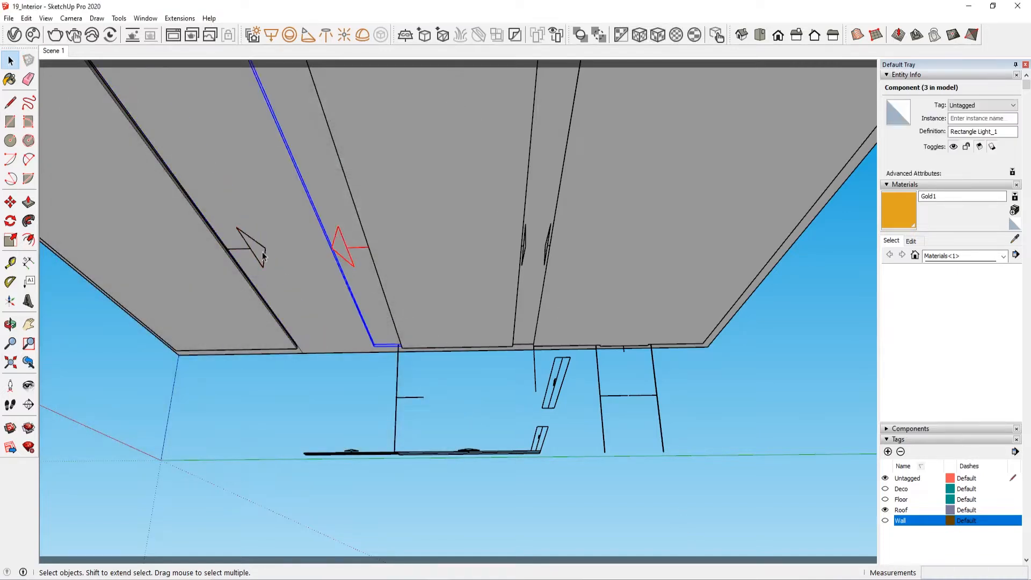
click(245, 244)
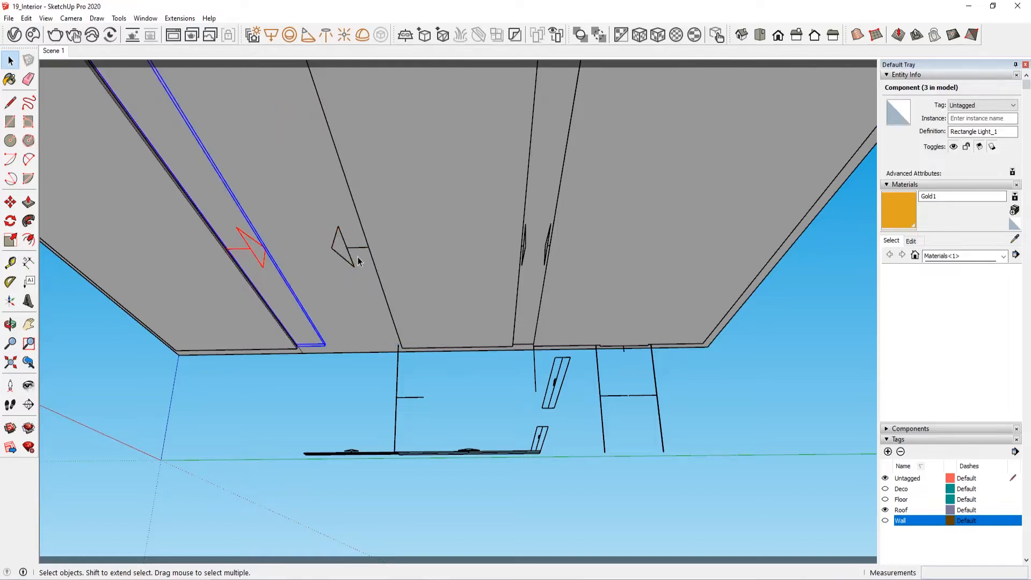
click(357, 262)
click(348, 251)
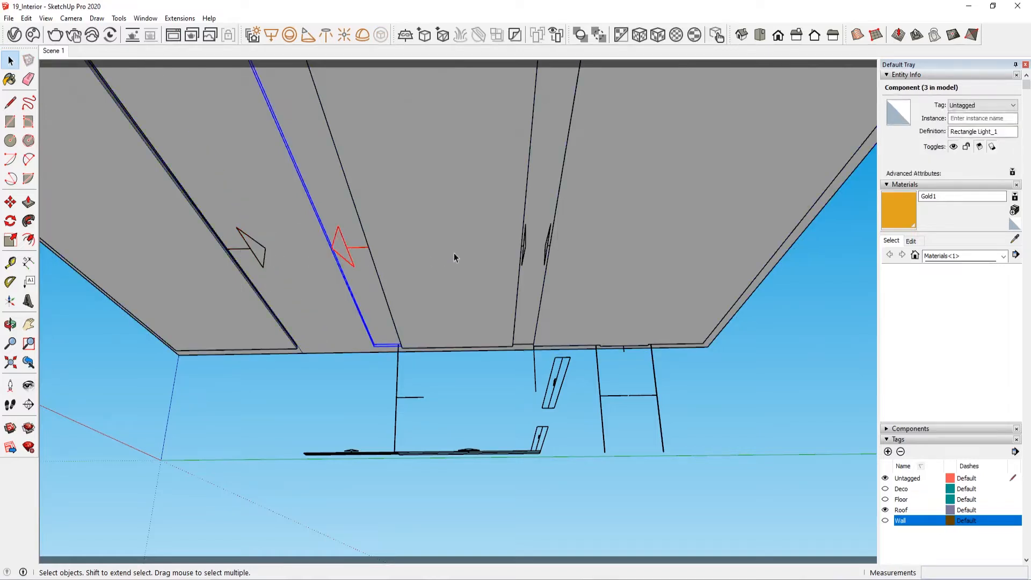
Step: Check both Rectangle Light_4 instances in the narrow ceiling recess and review that light's parameters in the V-Ray Asset Editor
click(525, 246)
click(549, 245)
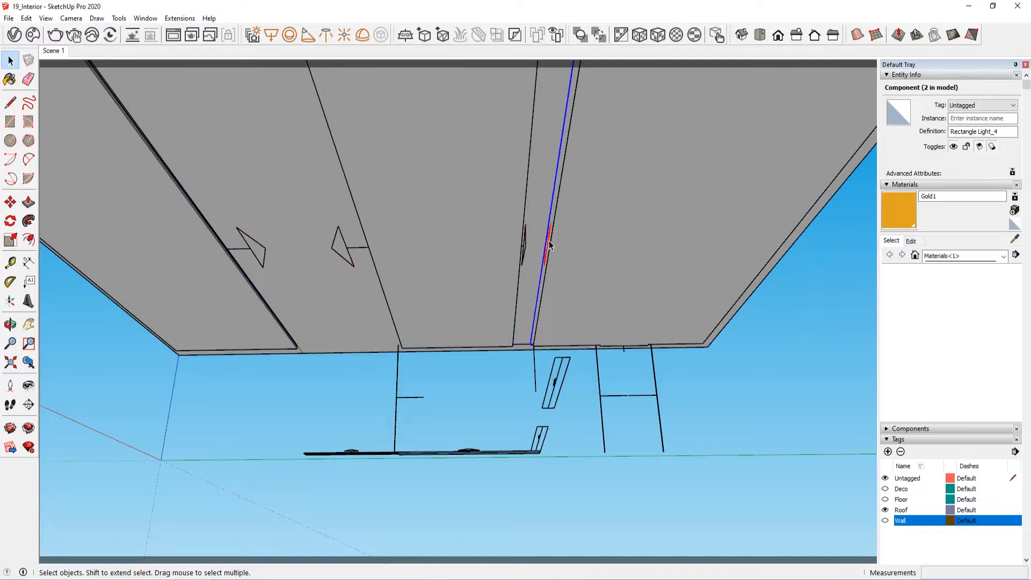
click(525, 246)
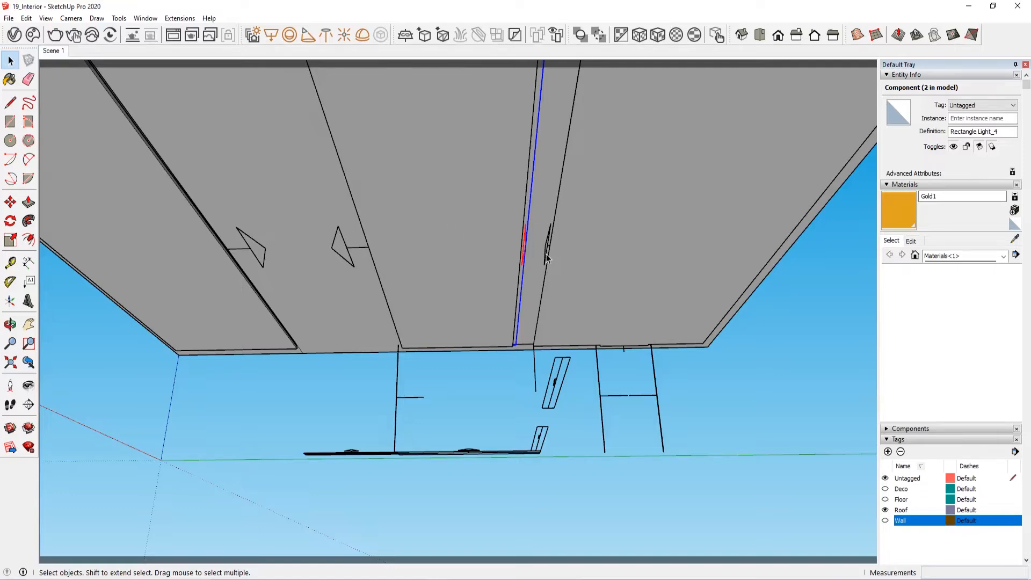
middle_drag(545, 260, 356, 364)
scroll(585, 386, down, 5)
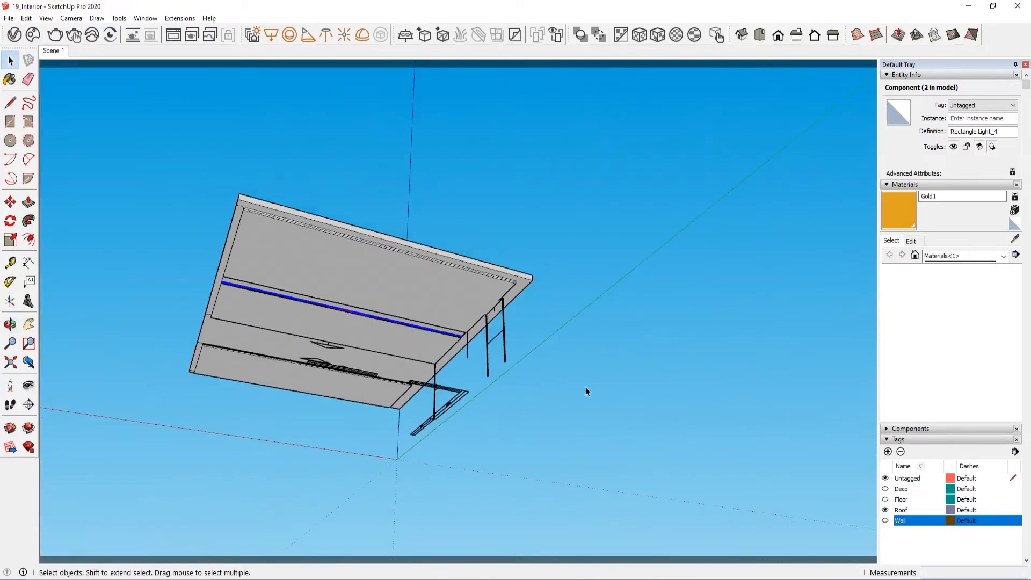
click(14, 35)
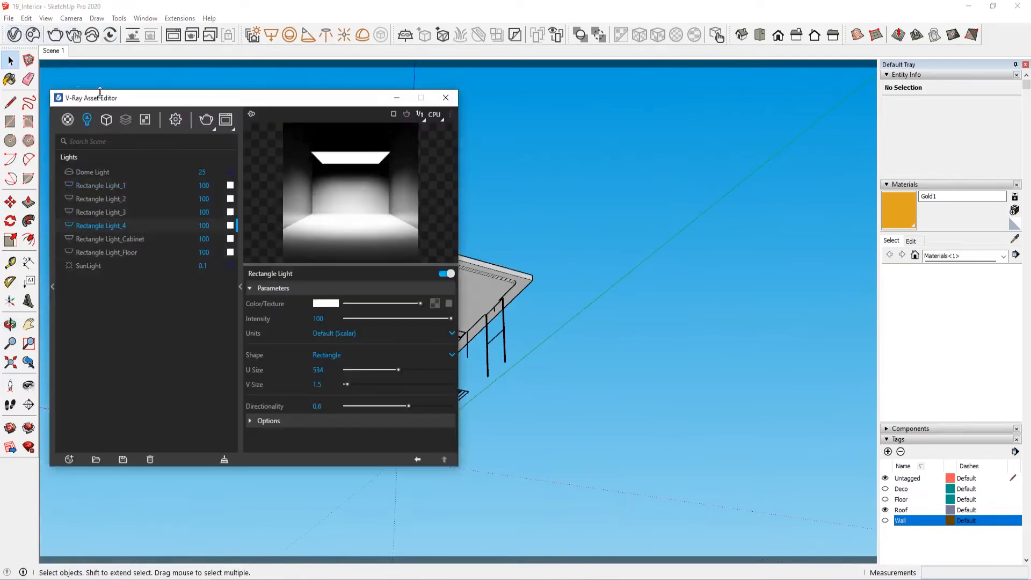
click(241, 269)
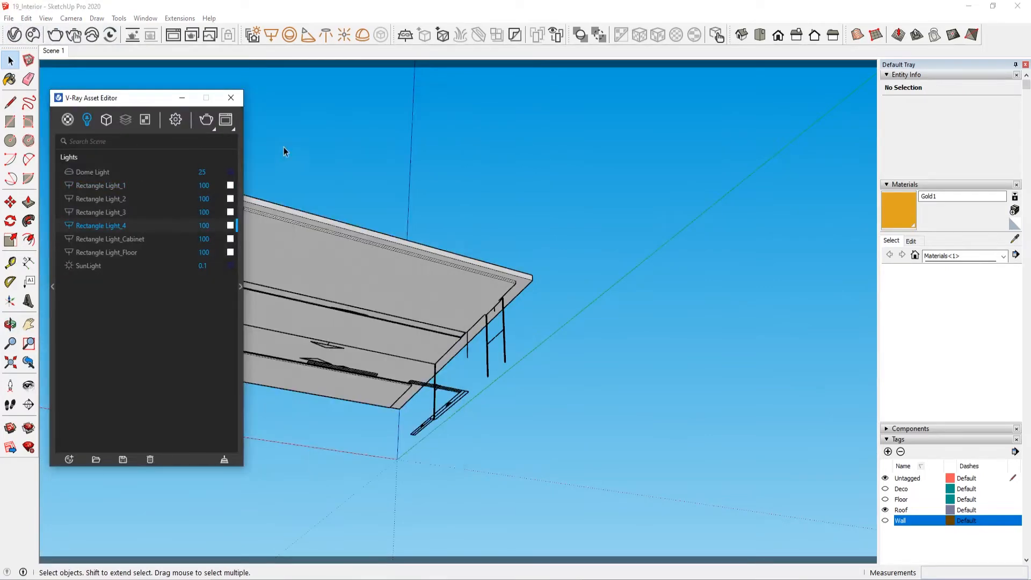
click(239, 99)
Step: Check Rectangle Light_Floor and Rectangle Light_Cabinet in the V-Ray lights list and return to the Scene 1 view
scroll(556, 336, up, 5)
scroll(422, 352, up, 3)
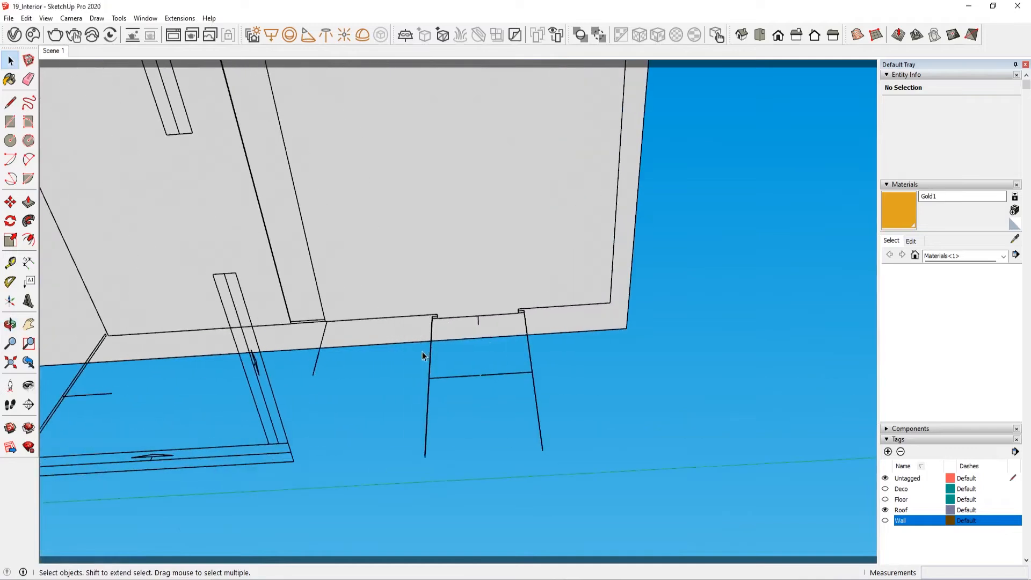
click(15, 35)
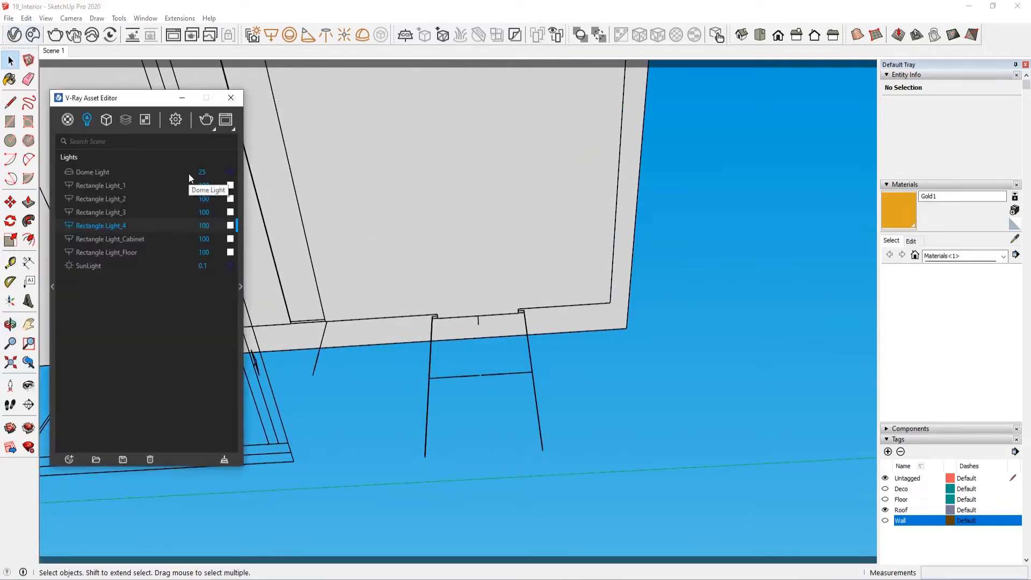
click(138, 253)
click(163, 239)
click(231, 100)
click(50, 51)
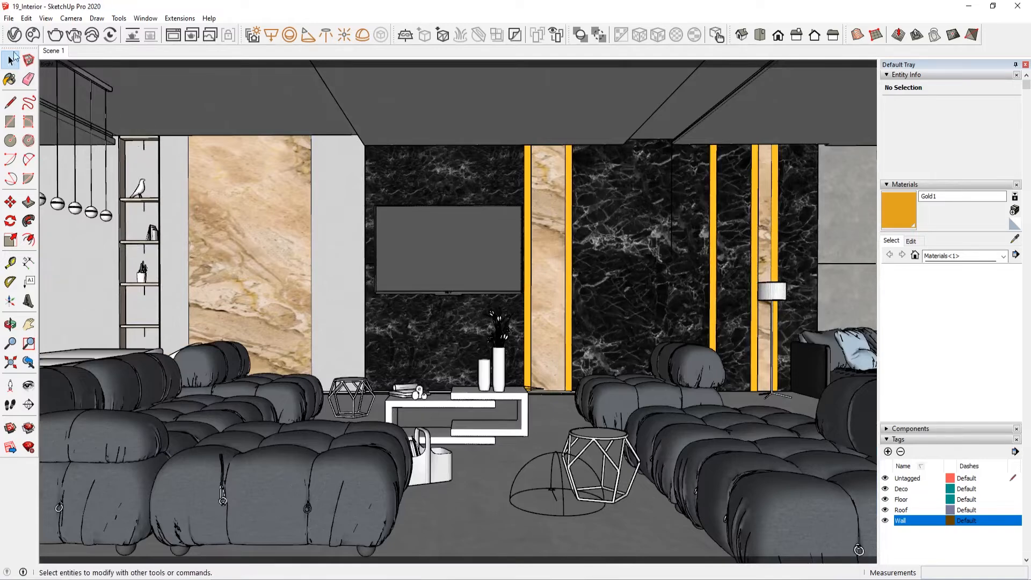
Step: Review the parameters of Rectangle Light_Cabinet, Rectangle Light_1 and Rectangle Light_2 in the V-Ray Asset Editor
click(15, 35)
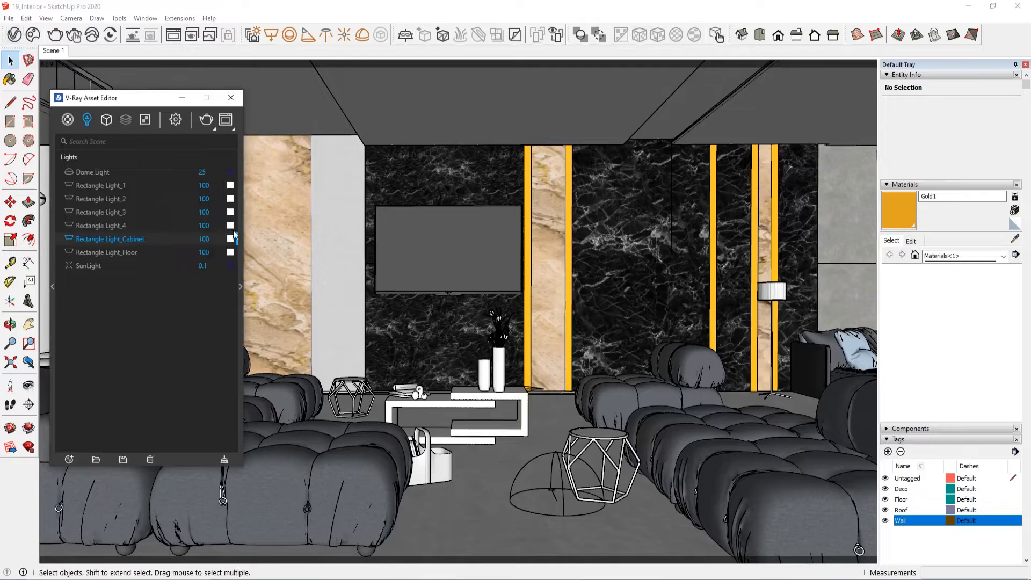
click(241, 269)
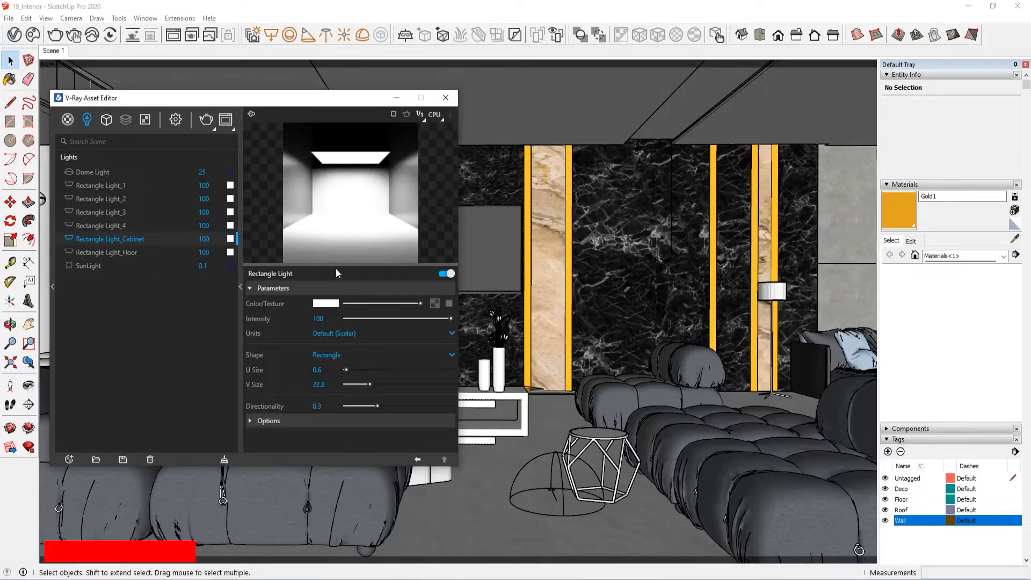
click(126, 184)
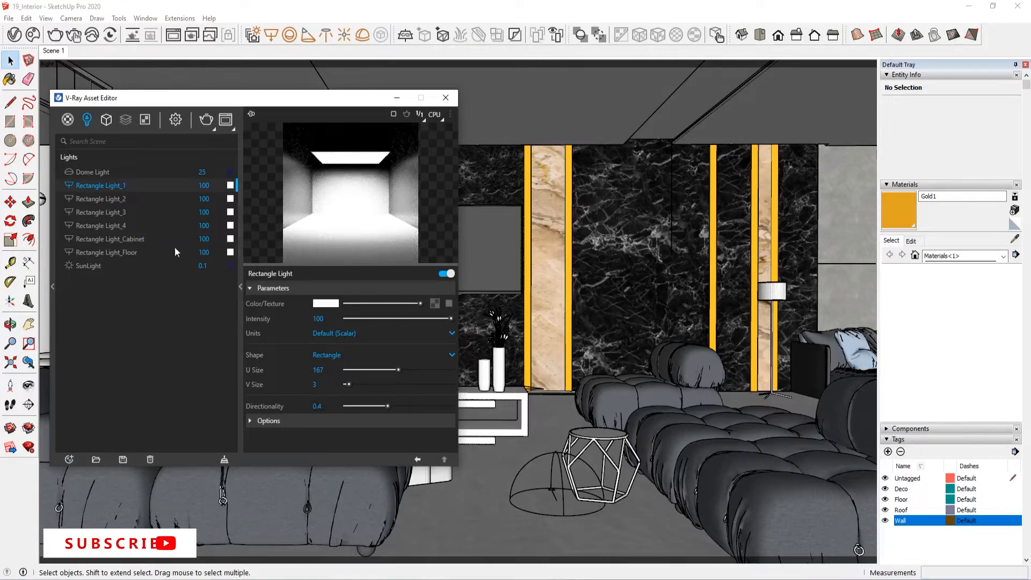
click(160, 202)
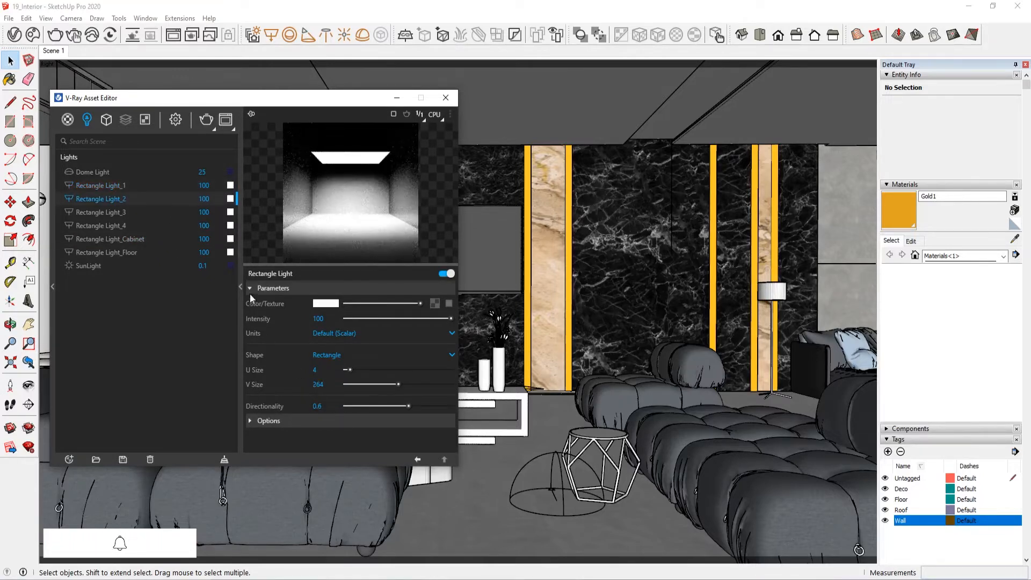
Step: Enable interactive rendering on the CUDA engine and set the denoiser to NVIDIA AI in the V-Ray render settings
click(241, 287)
click(175, 120)
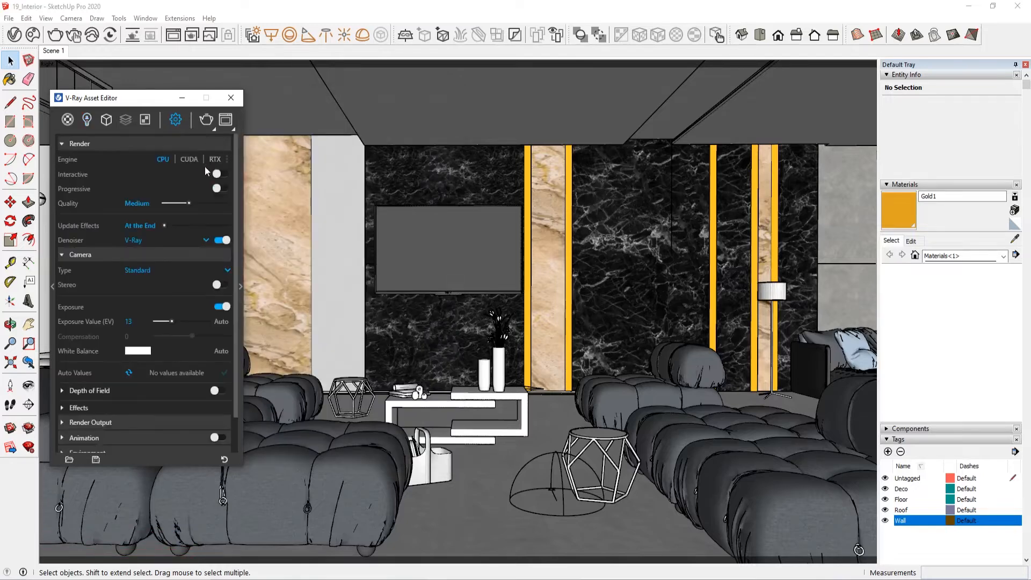
click(219, 173)
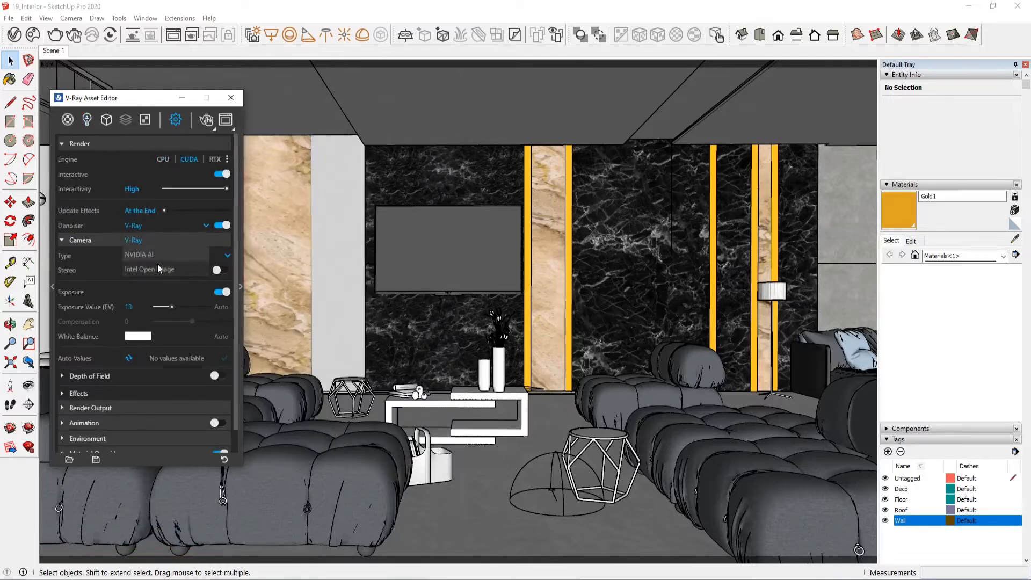
scroll(165, 370, down, 1)
scroll(159, 376, up, 1)
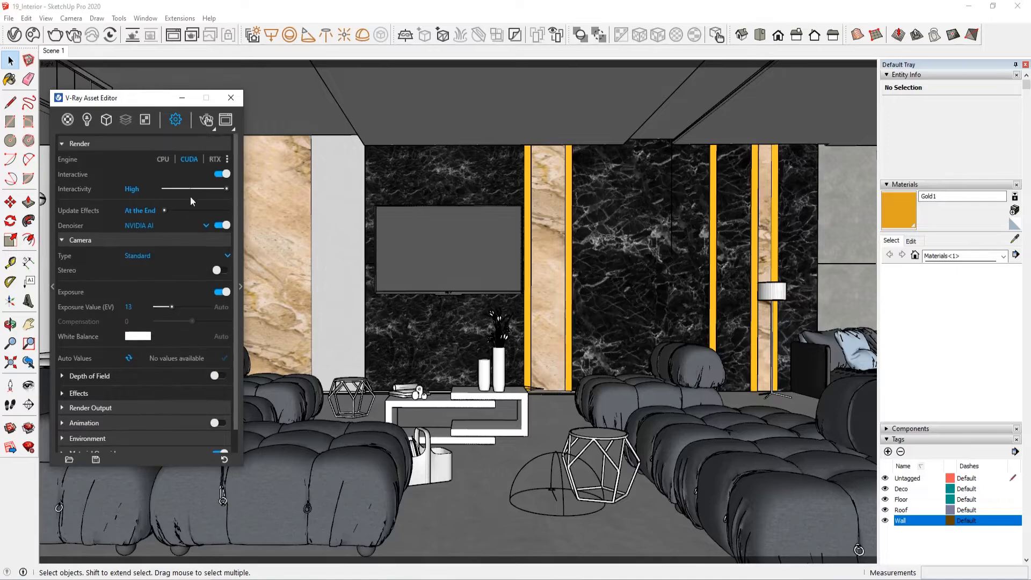
Step: Start the interactive render and switch off every rectangle light except Rectangle Light_1
click(207, 119)
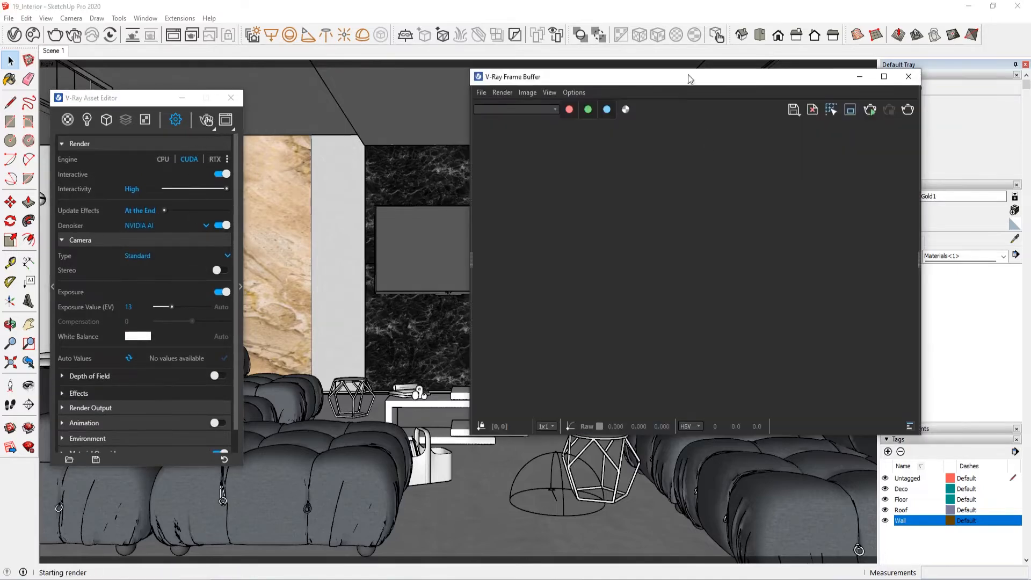
drag(690, 82, 648, 83)
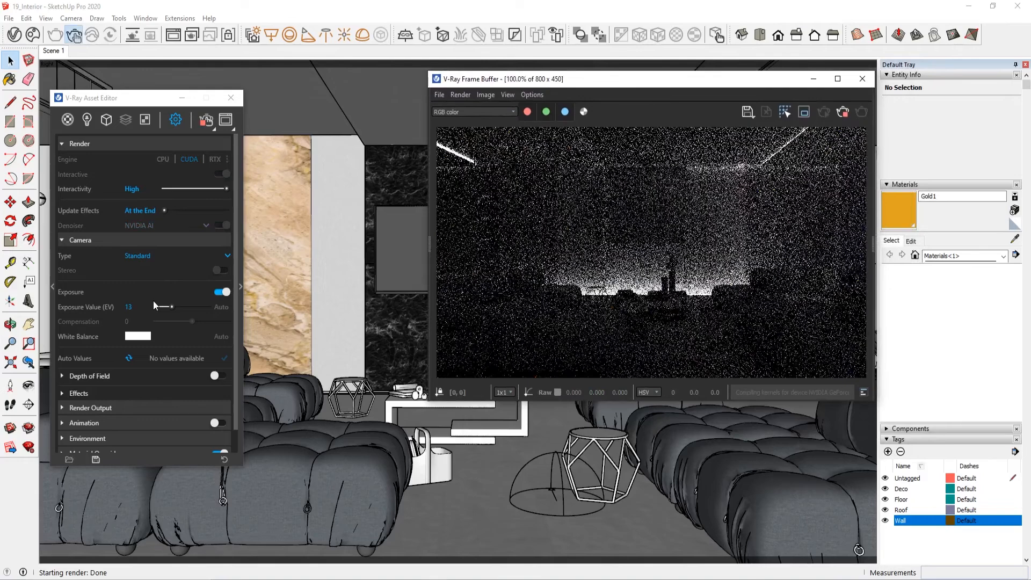
click(94, 122)
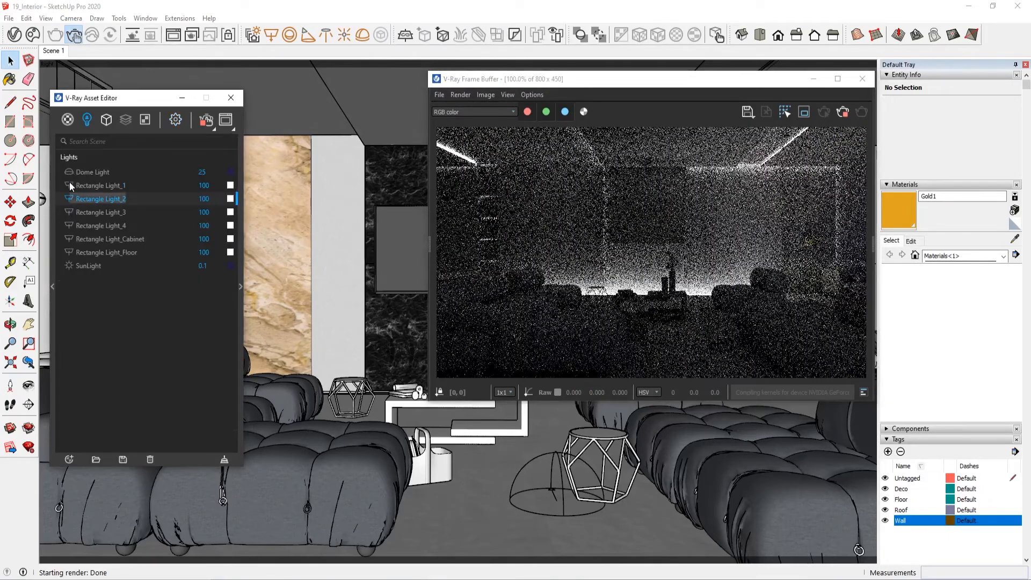
click(69, 195)
click(68, 238)
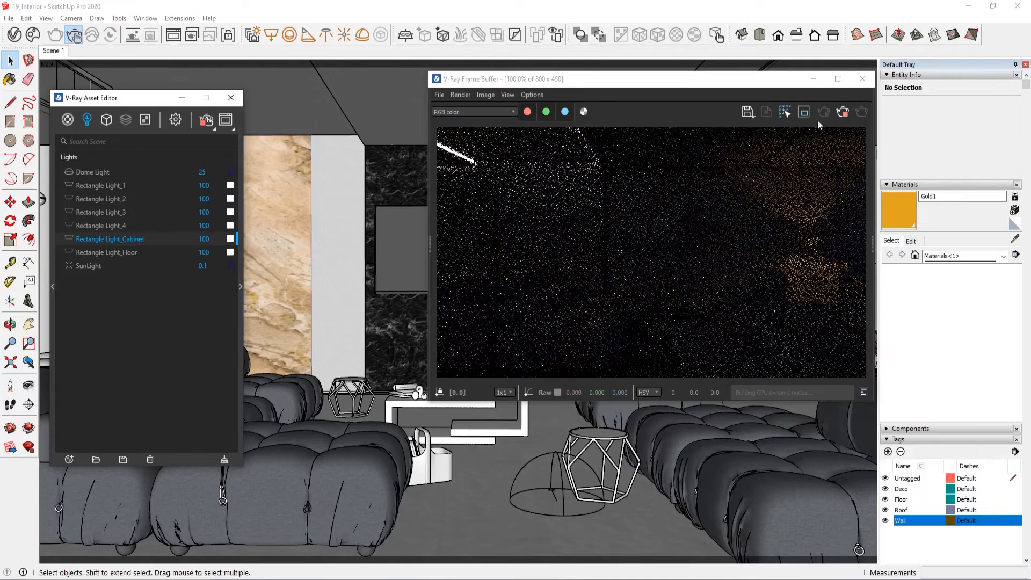
Step: Limit the interactive render to a region about 355 by 112 pixels over the ceiling light strip in the image's upper-left corner
drag(436, 127, 600, 230)
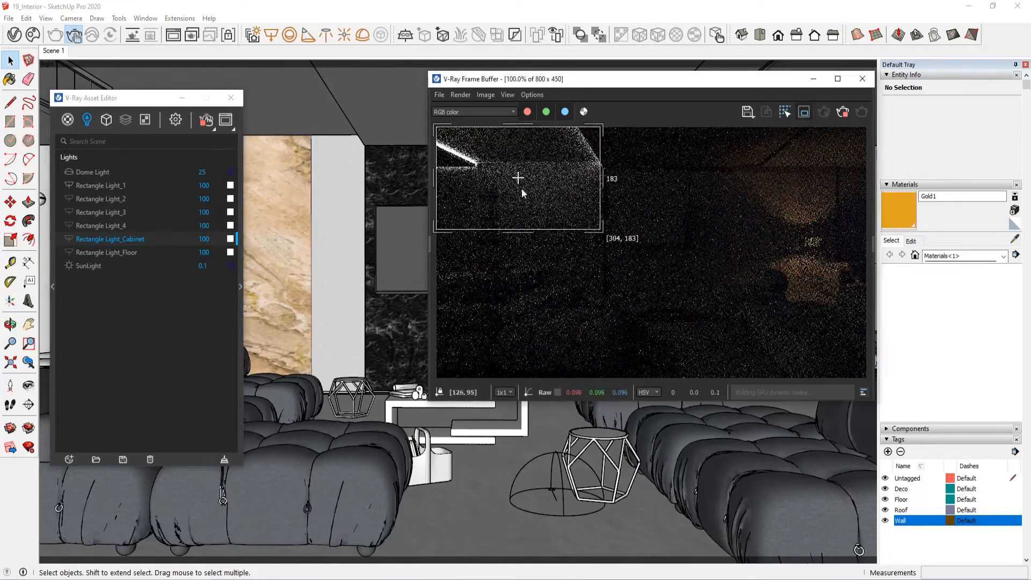
drag(521, 231, 521, 194)
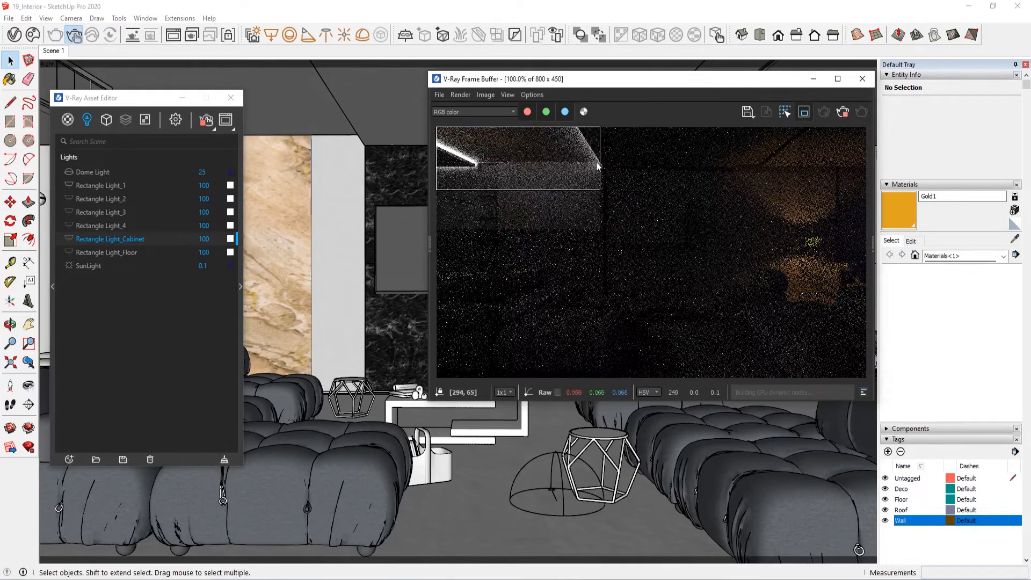
drag(600, 162, 627, 161)
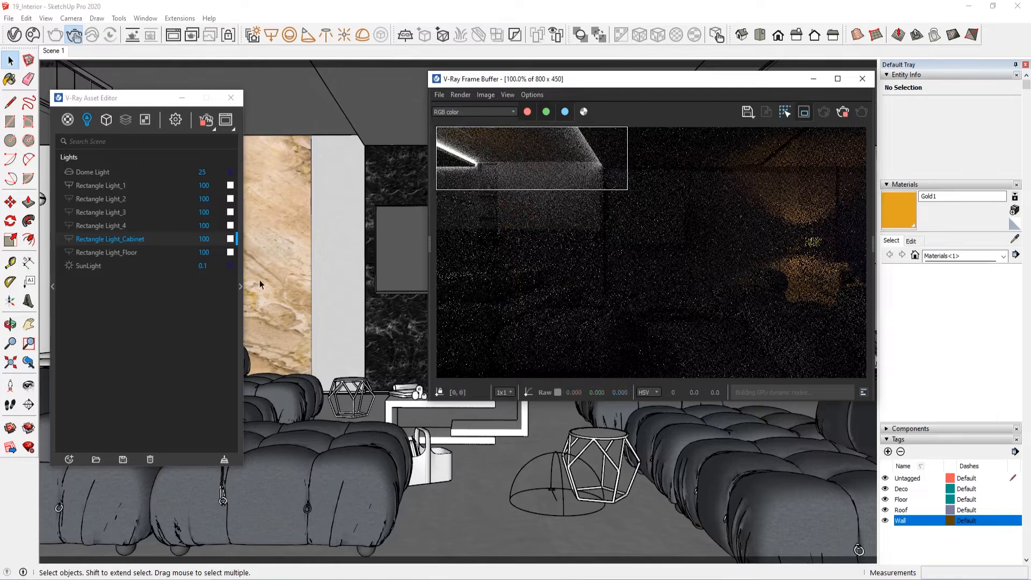
Step: Try a directionality of 0.8 on Rectangle Light_1 and set it back to 0.4
click(116, 186)
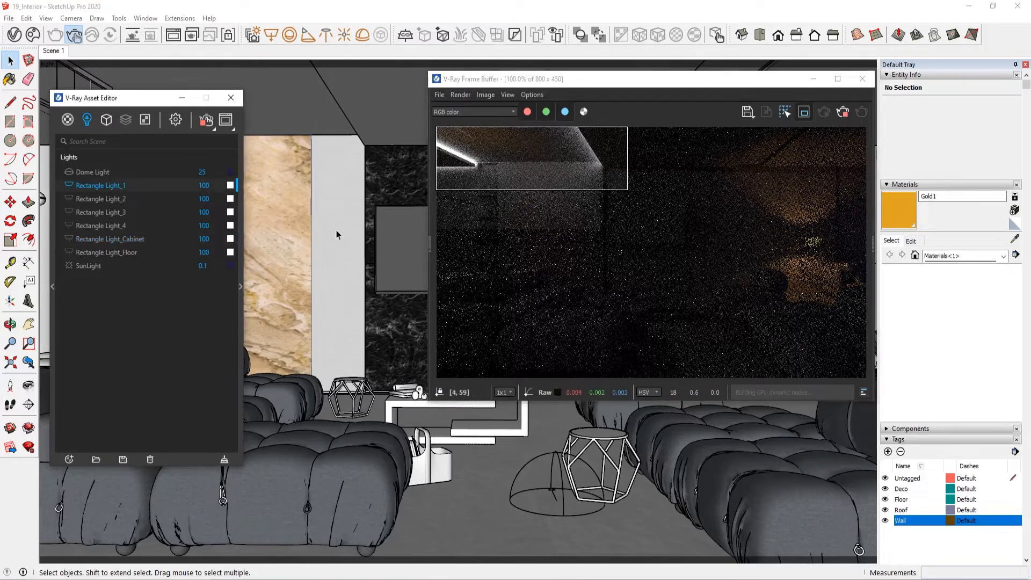
click(241, 286)
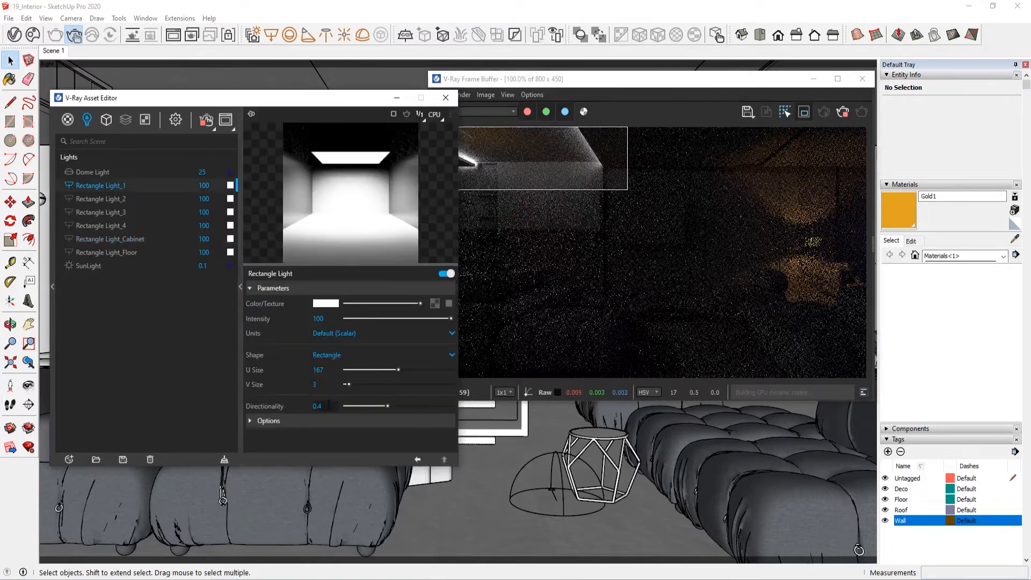
text(.8)
key(Return)
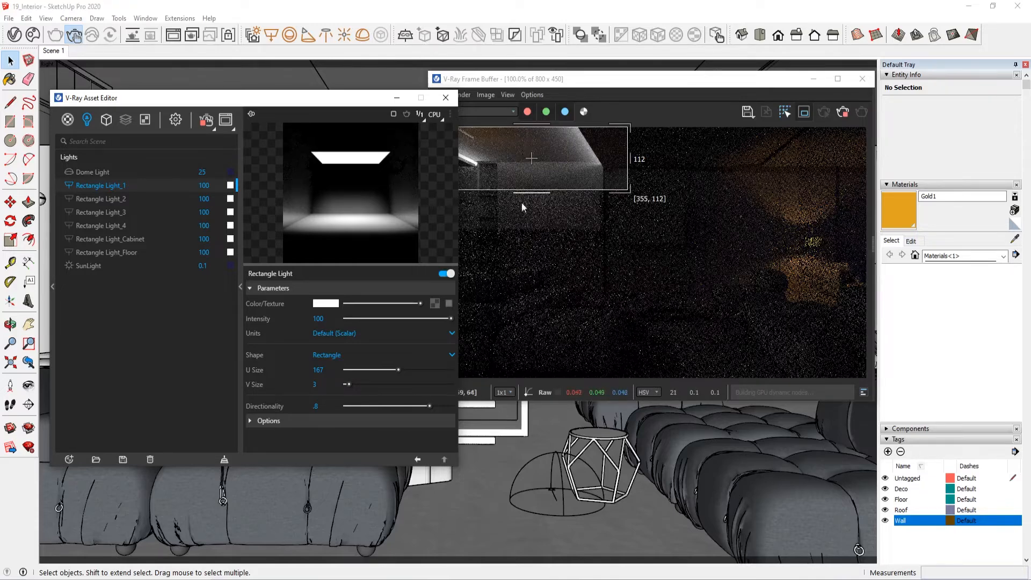
click(316, 406)
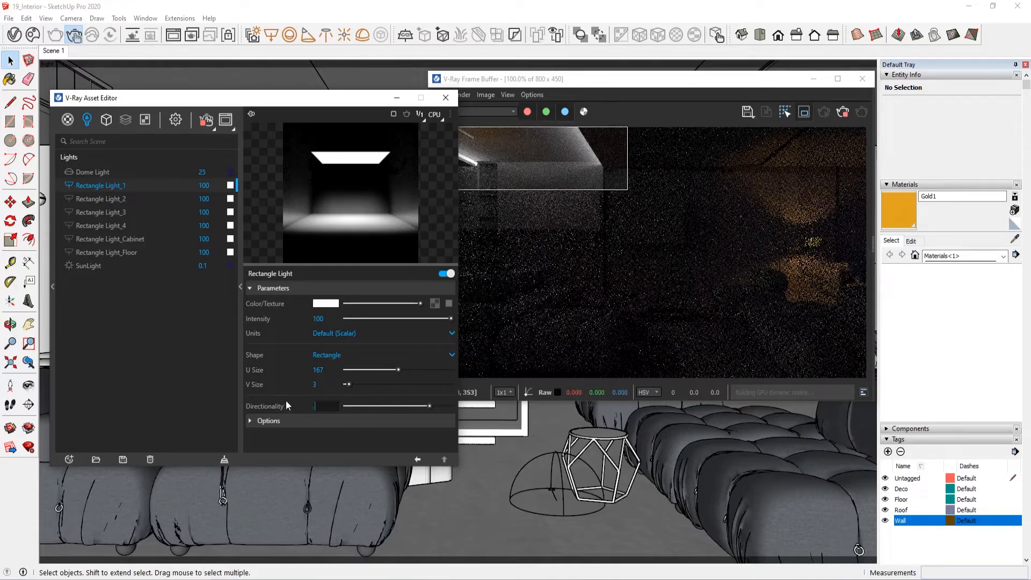
text(.4)
key(Return)
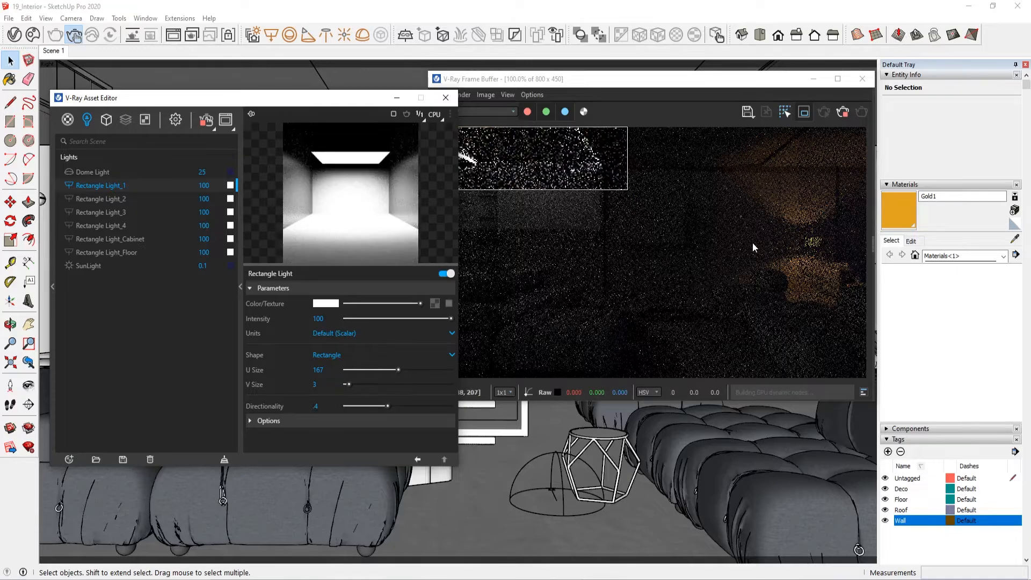
Step: Remove the render region and stop the interactive render by closing the V-Ray Frame Buffer
click(240, 288)
drag(516, 160, 648, 236)
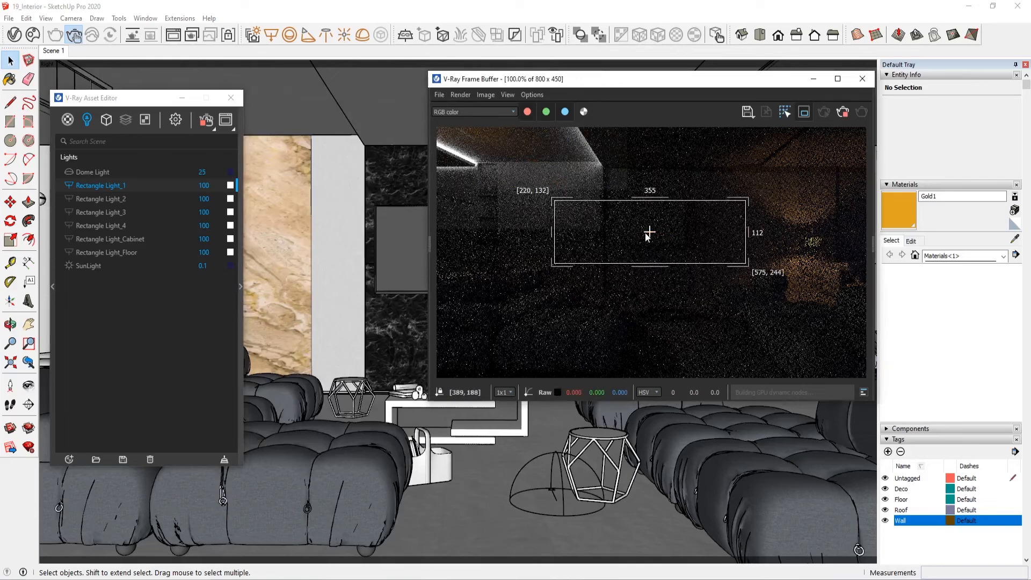
click(806, 112)
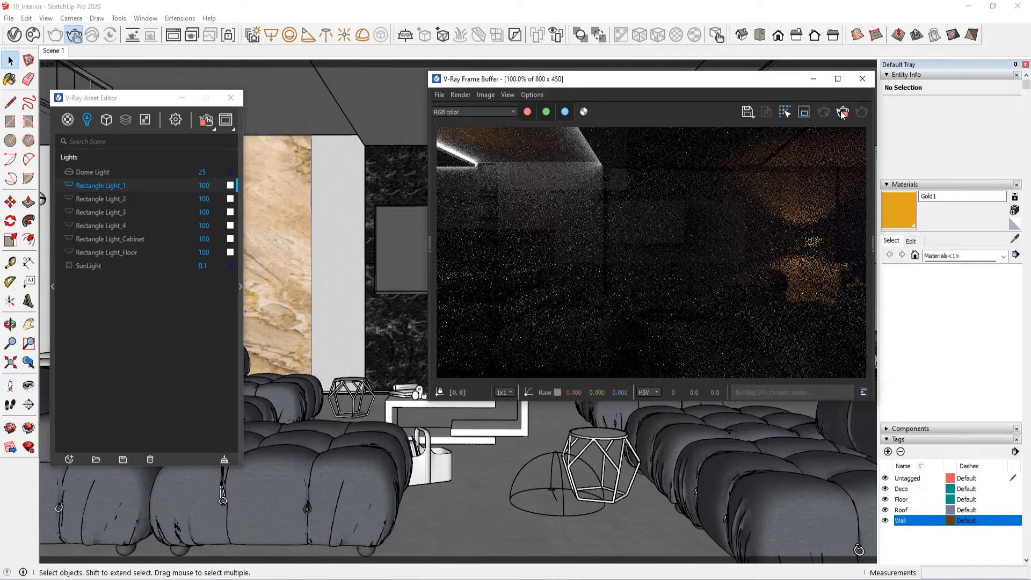
click(862, 79)
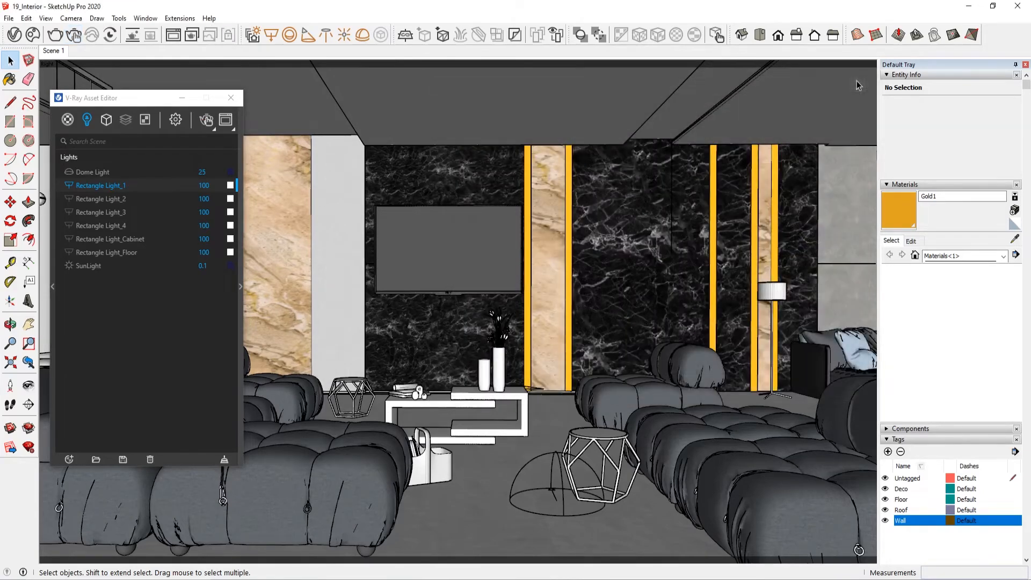
Step: Review the light intensity multipliers of the Lamp Floor 16-45 and Limbus Lineare Cosmos assets
click(779, 293)
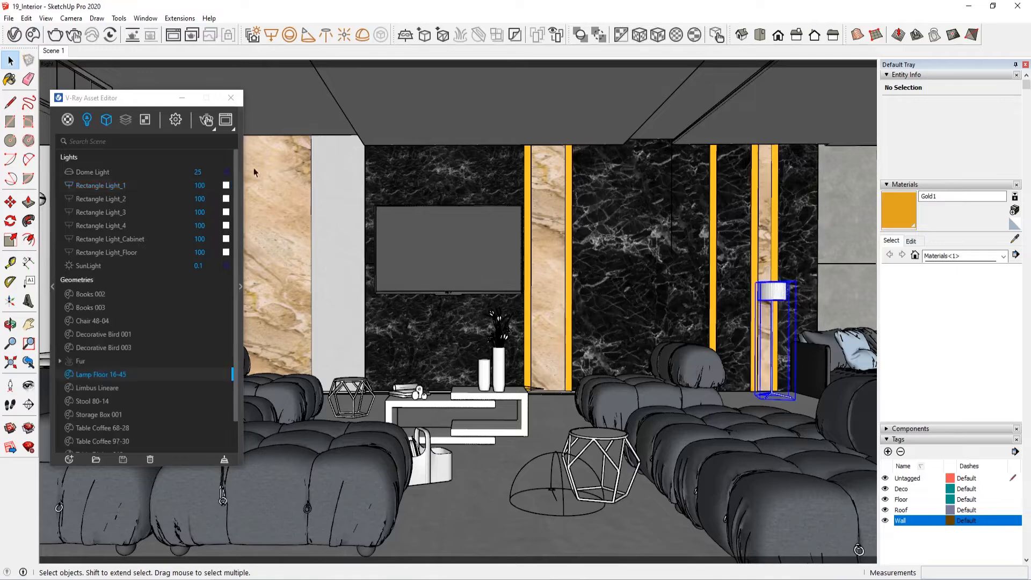
click(143, 101)
mouse_move(132, 98)
mouse_down()
mouse_move(173, 187)
mouse_move(145, 105)
mouse_up()
click(95, 89)
click(260, 305)
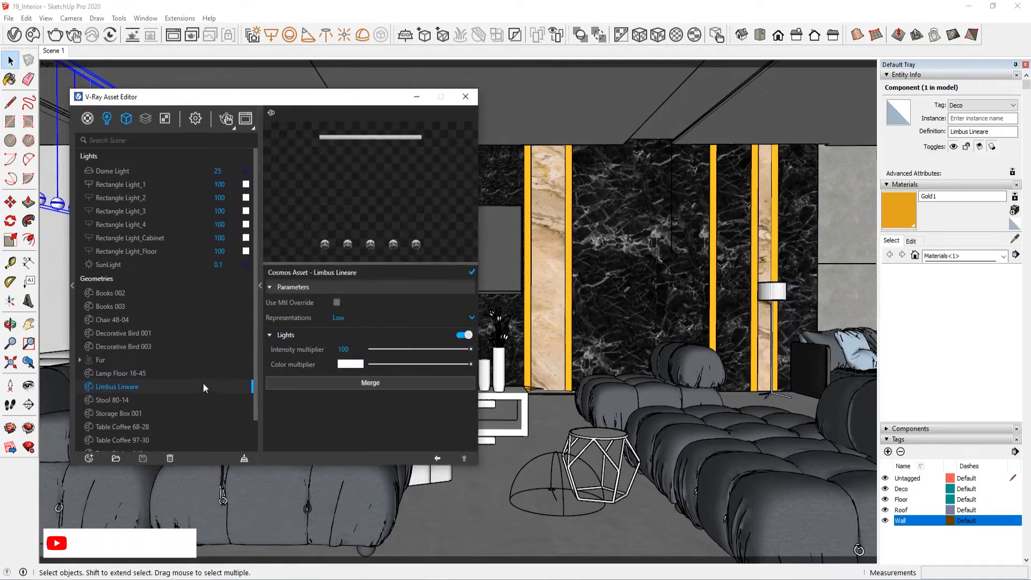
click(178, 372)
click(157, 386)
click(167, 371)
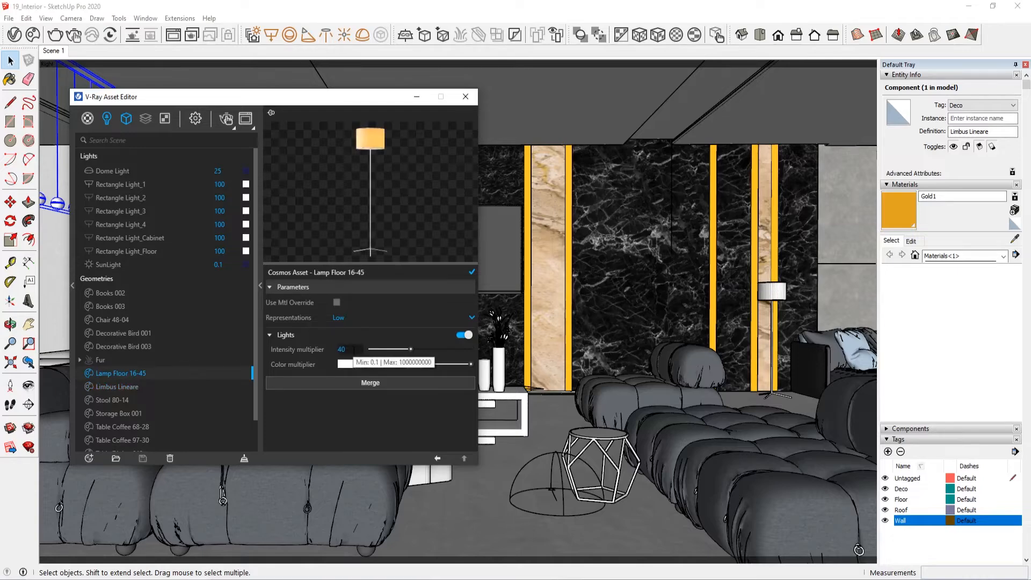
Step: Switch all disabled rectangle lights back on and show only the lights in the V-Ray Asset Editor
click(261, 278)
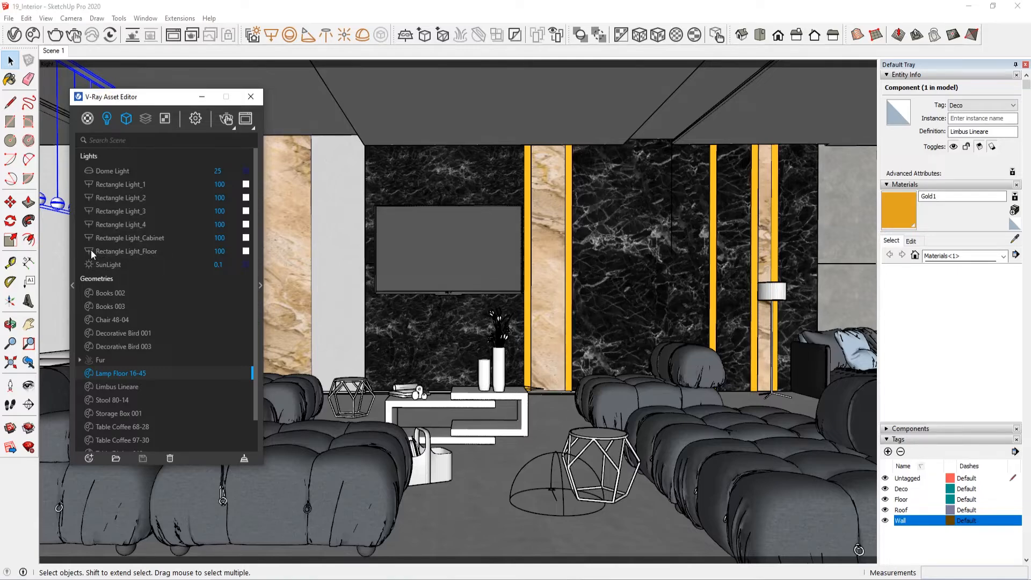
click(125, 117)
drag(134, 102, 115, 94)
click(89, 108)
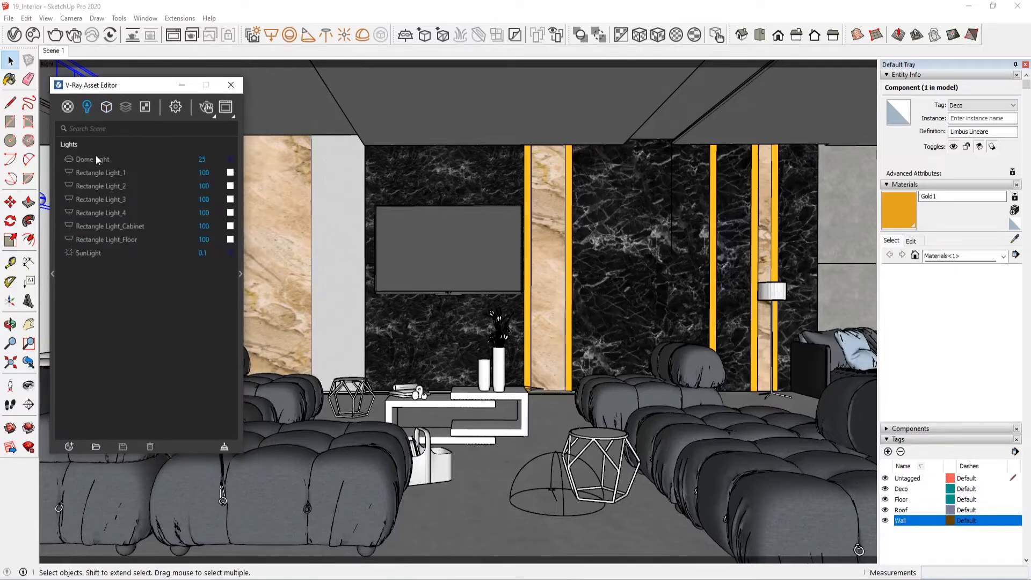
Step: Add a Light Mix render element to the scene
click(97, 159)
click(69, 109)
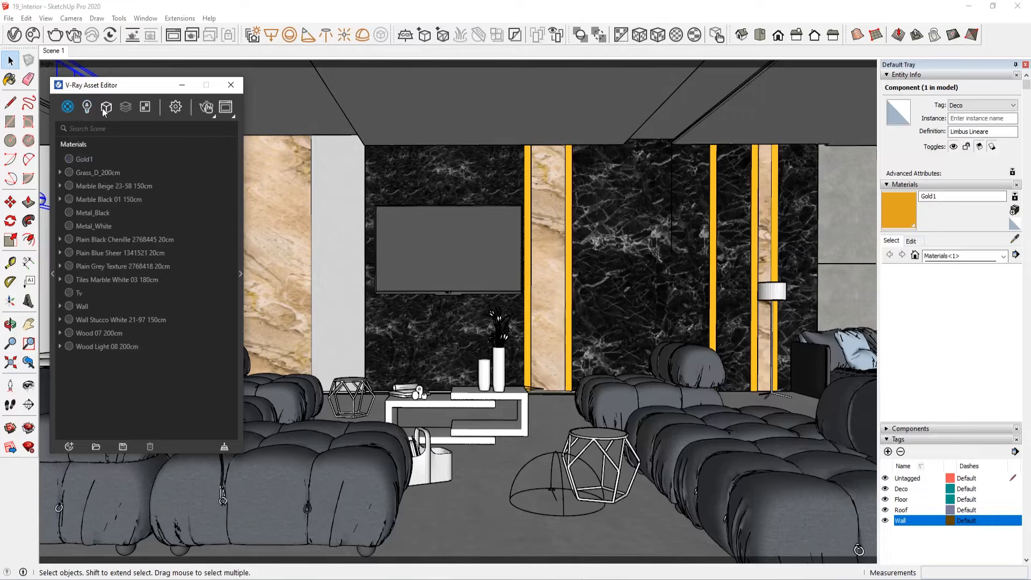
click(106, 107)
mouse_move(126, 107)
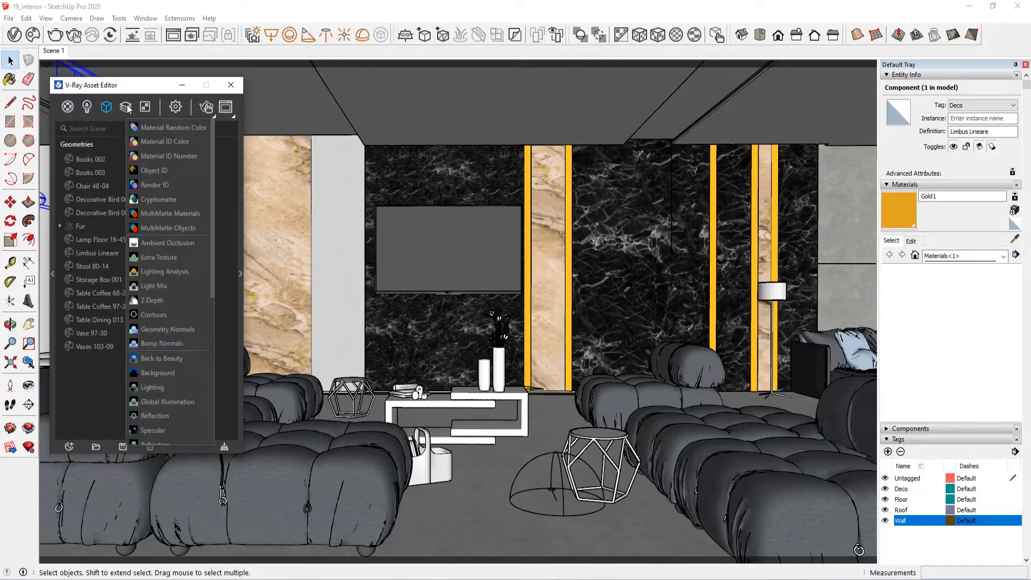
scroll(173, 300, down, 2)
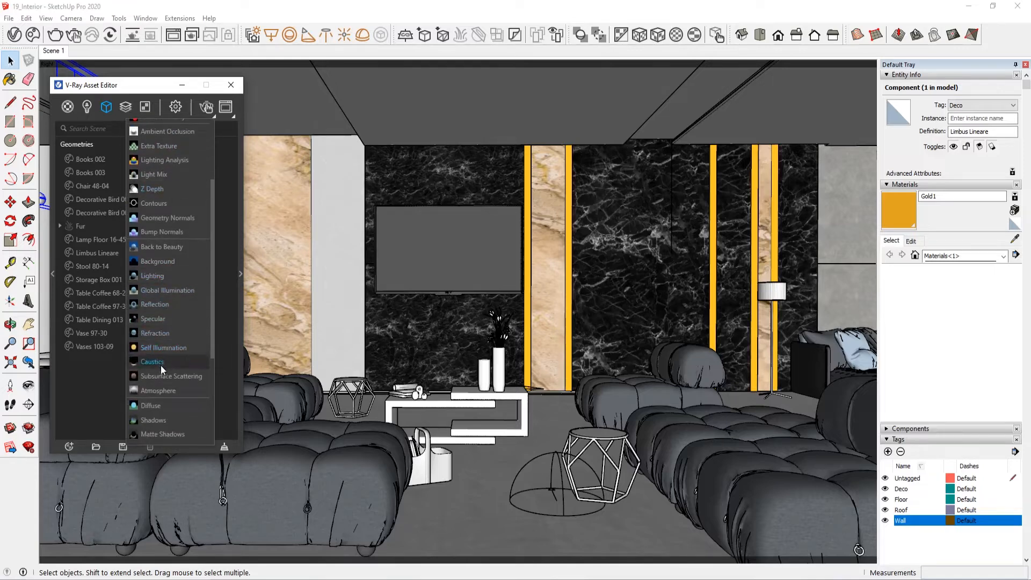
scroll(159, 285, up, 1)
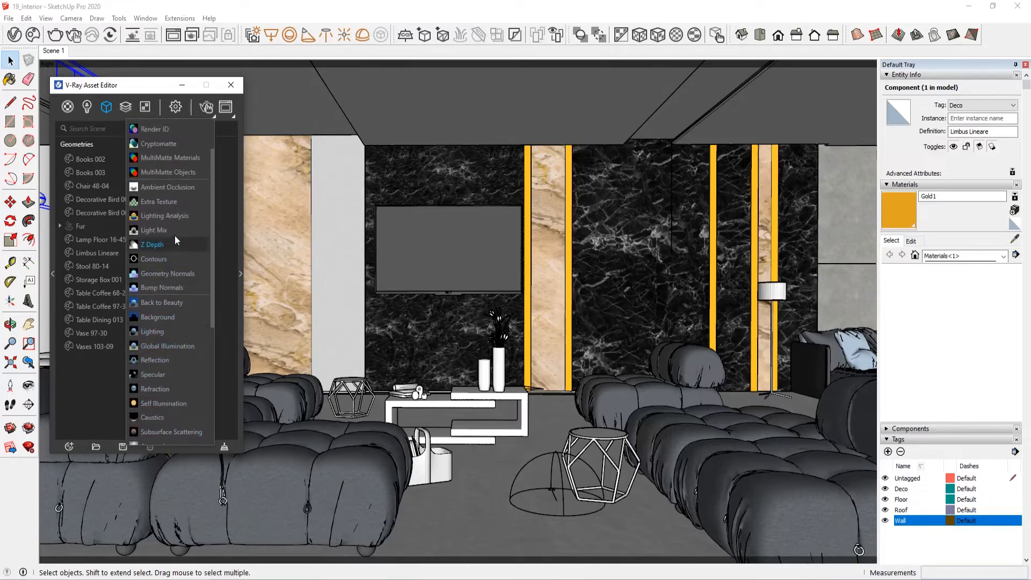
click(175, 231)
click(124, 107)
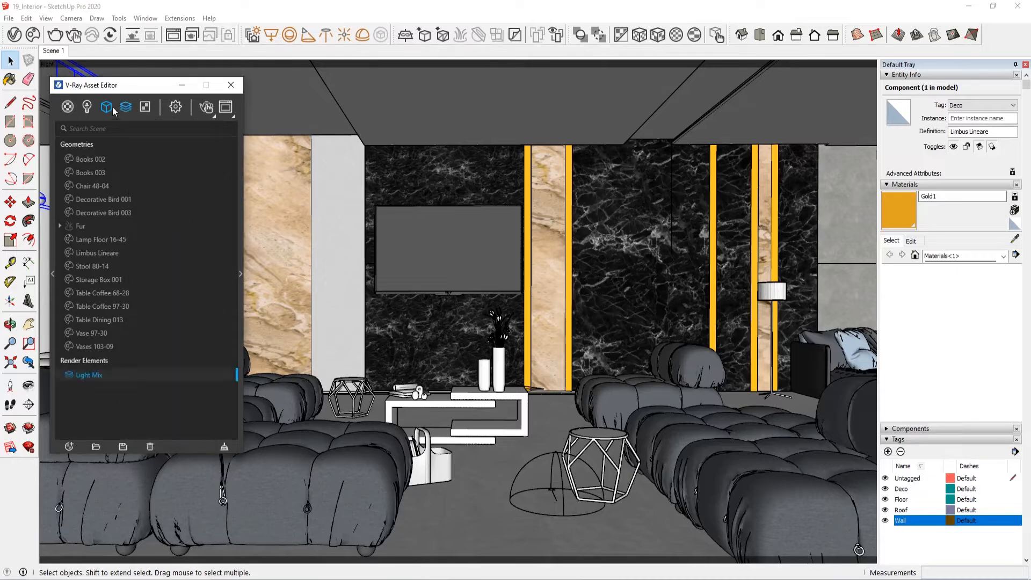
Step: Set the Light Mix render element to group by Individual Lights
click(241, 244)
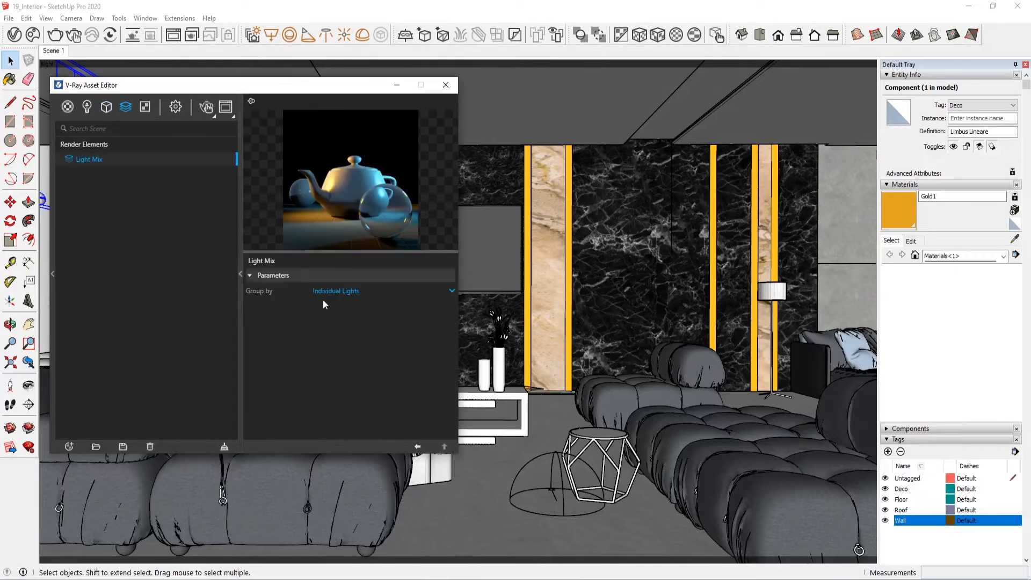
click(333, 292)
click(336, 305)
click(240, 246)
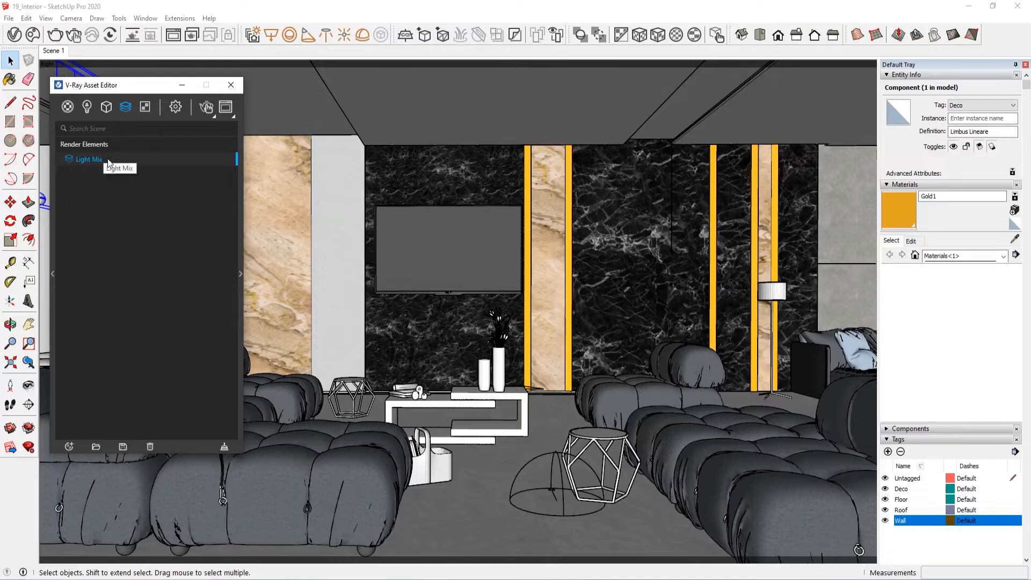
Step: Compare the Light Mix grouping options with the scene's lights list and open Rectangle Light_1's parameters
click(239, 210)
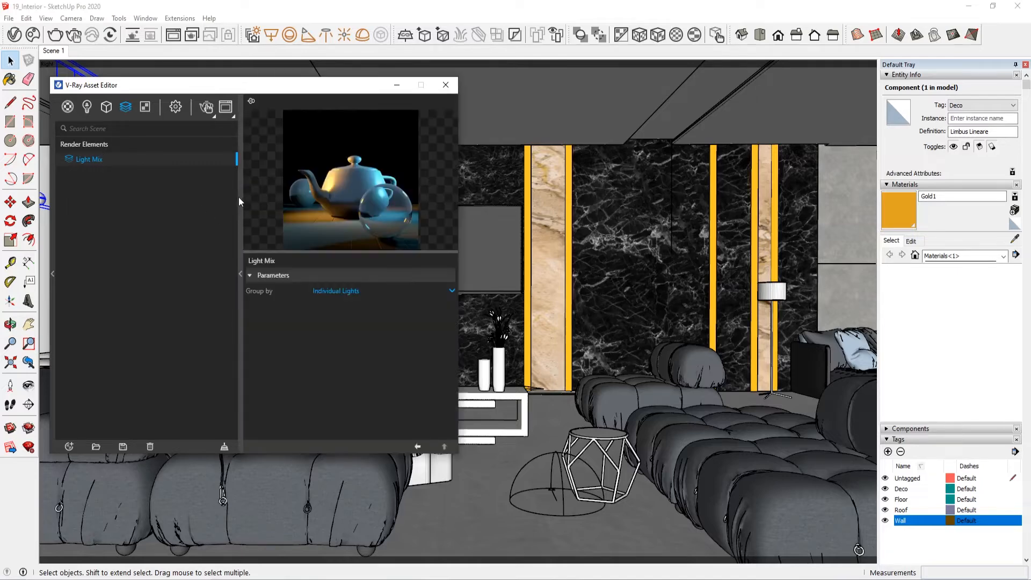
click(87, 106)
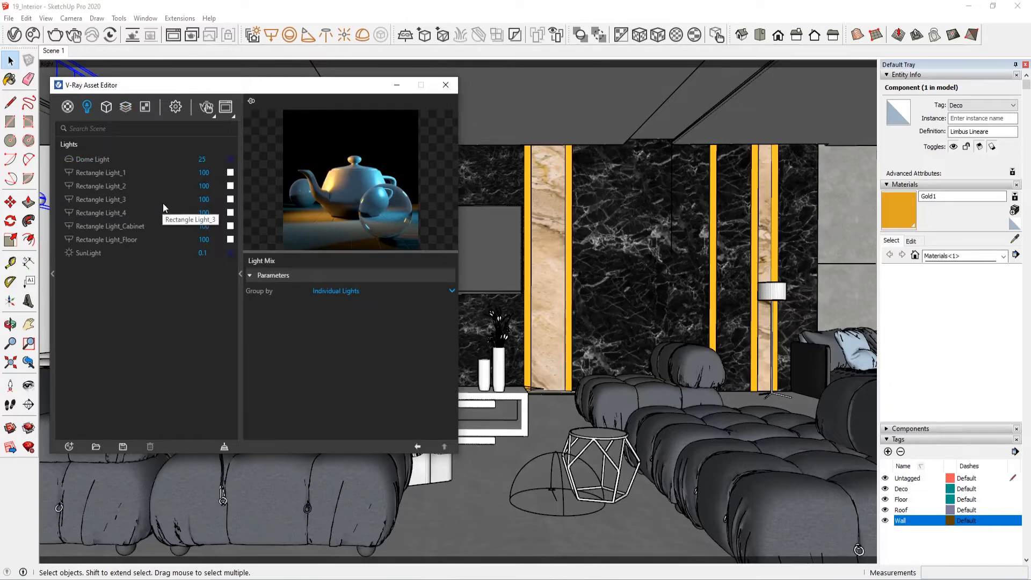
click(128, 107)
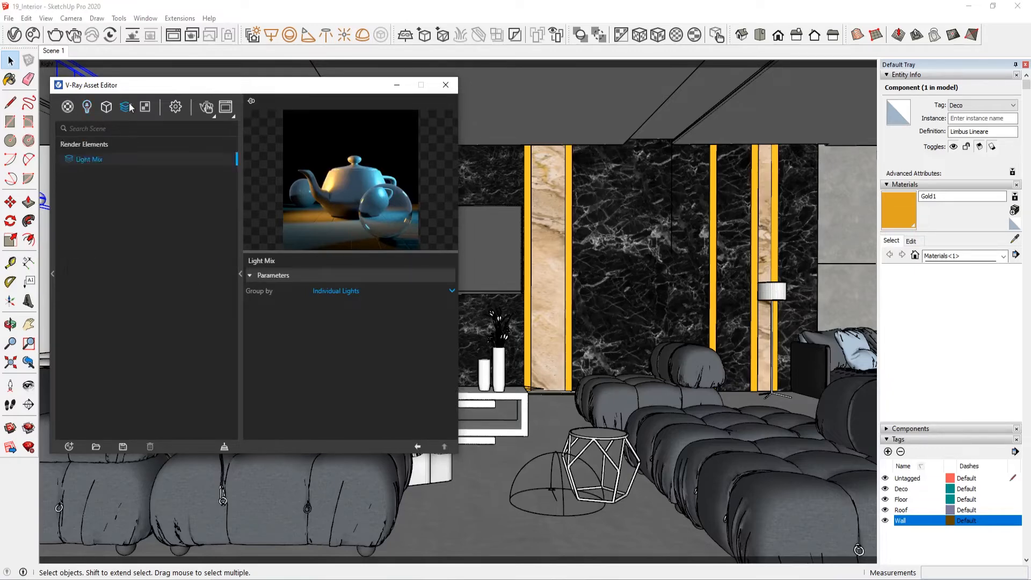
click(341, 291)
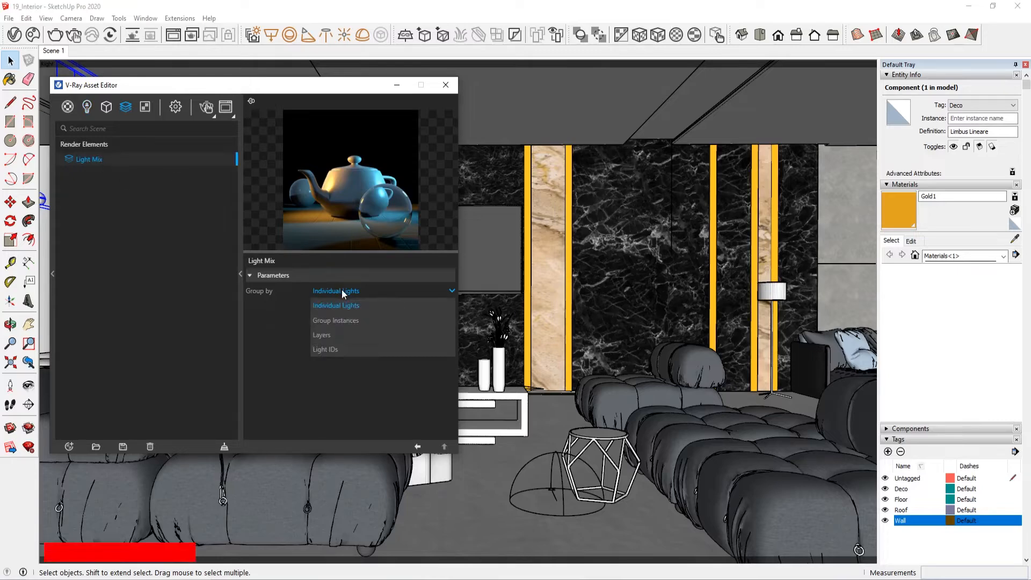
click(87, 107)
click(105, 173)
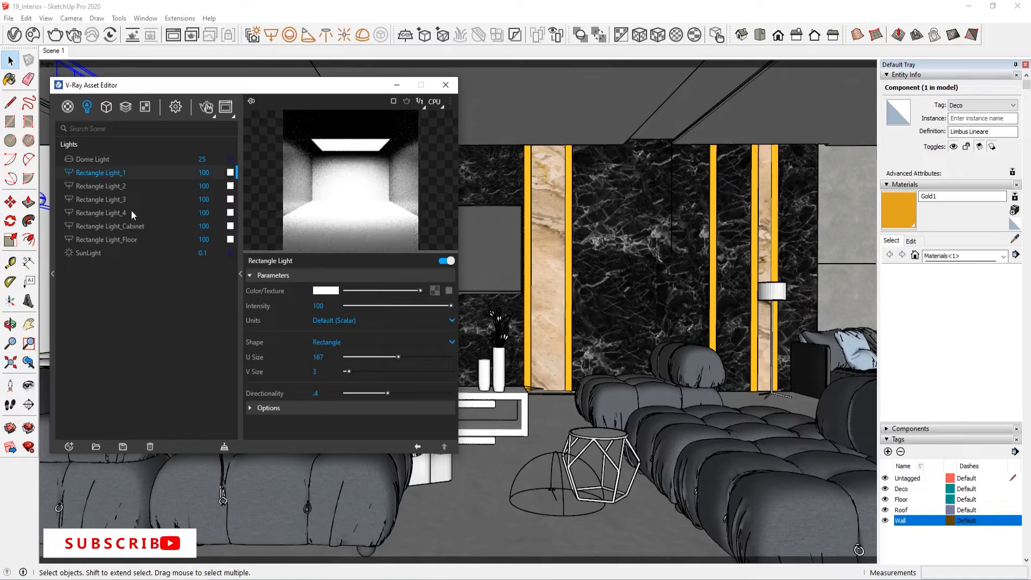
Step: Show the render elements list, collapse the parameters pane and close the V-Ray Asset Editor
click(125, 107)
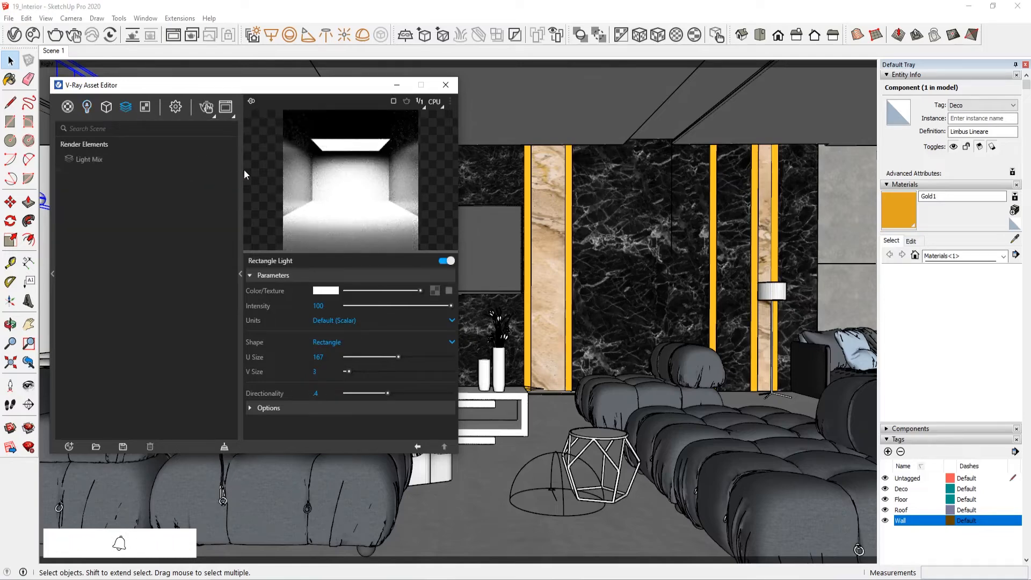
click(242, 167)
click(231, 85)
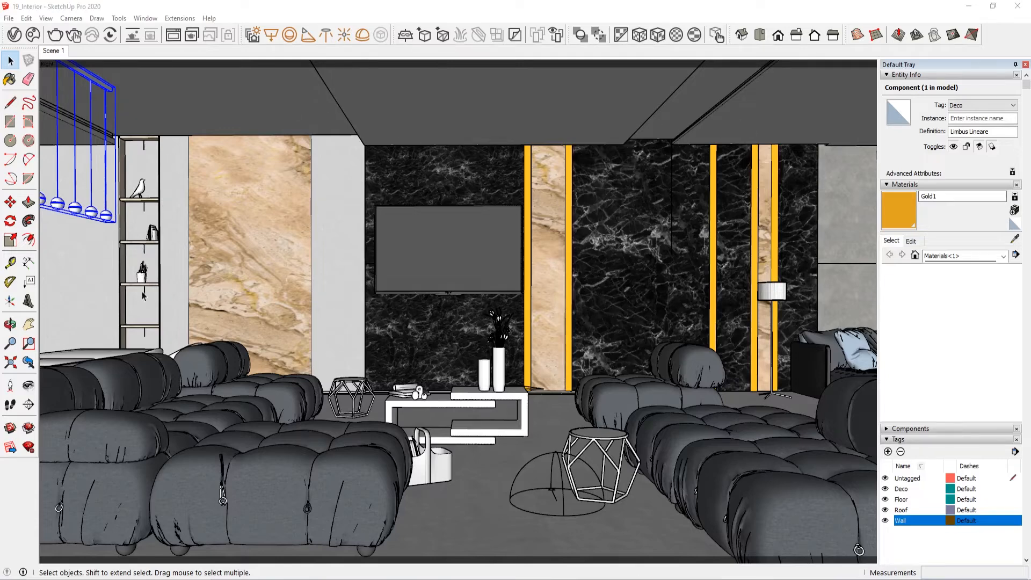
Step: Reopen the V-Ray Asset Editor and set the Light Mix render element to group by Group Instances
click(14, 35)
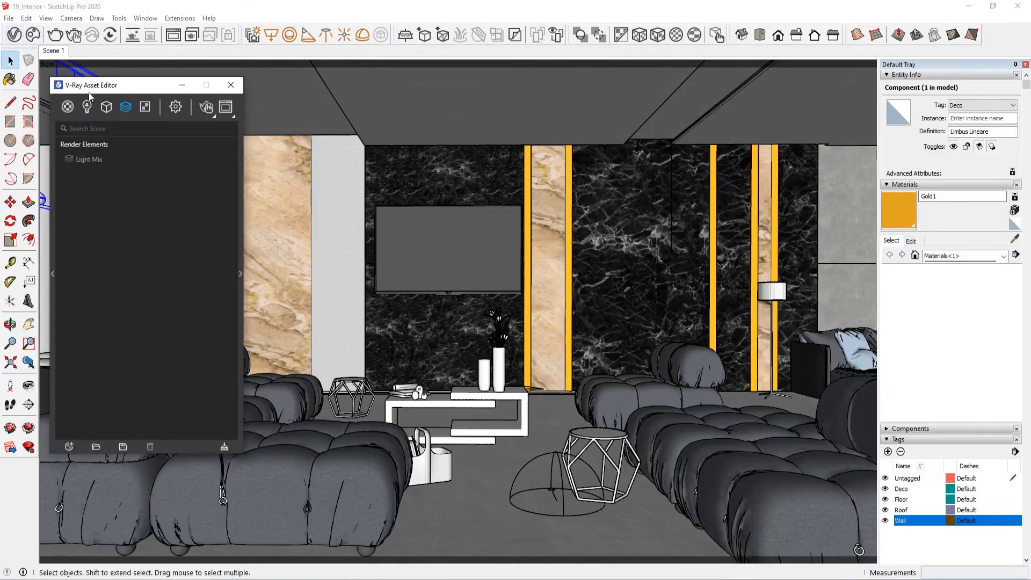
click(240, 200)
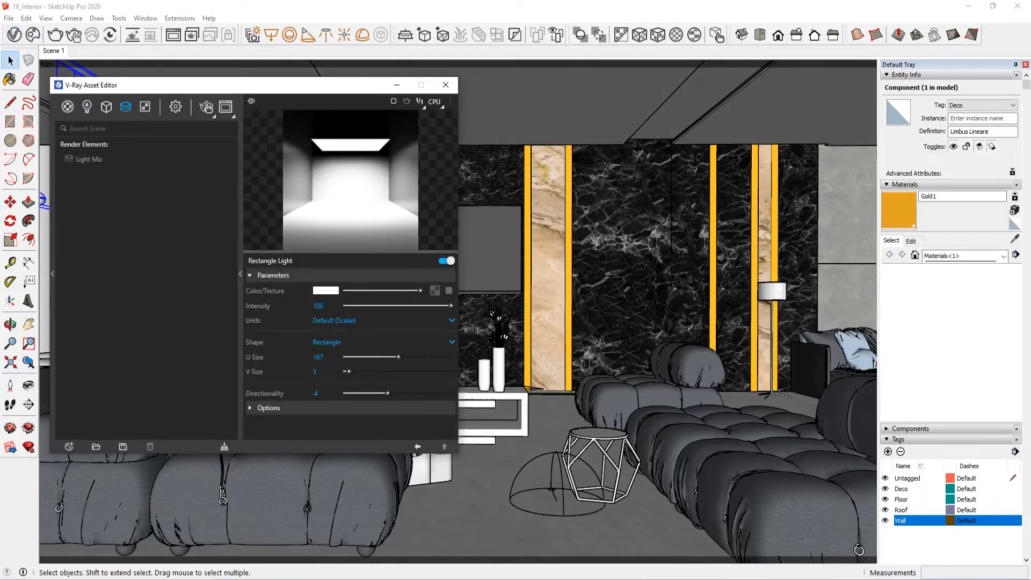
click(91, 159)
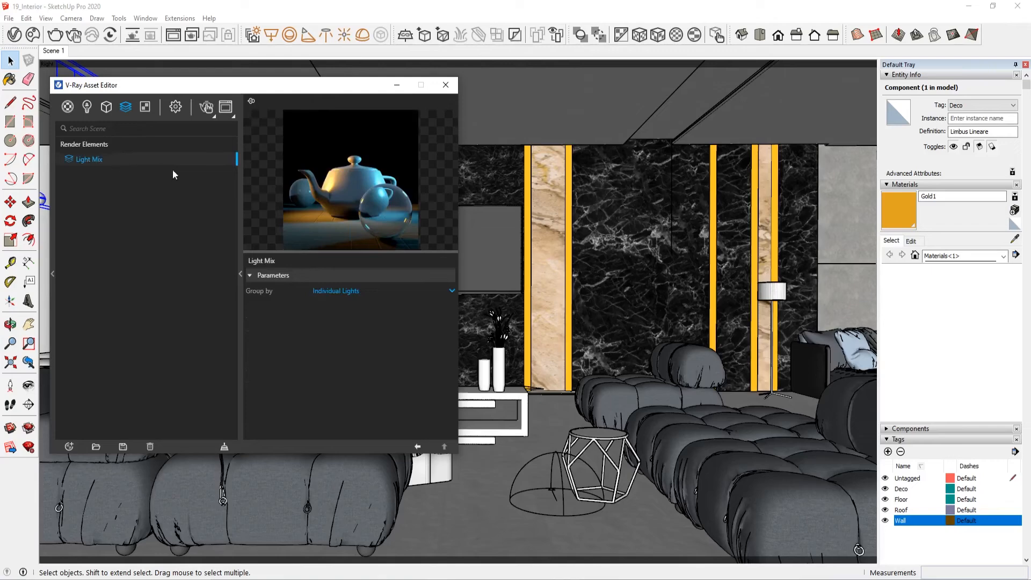
click(421, 291)
click(87, 106)
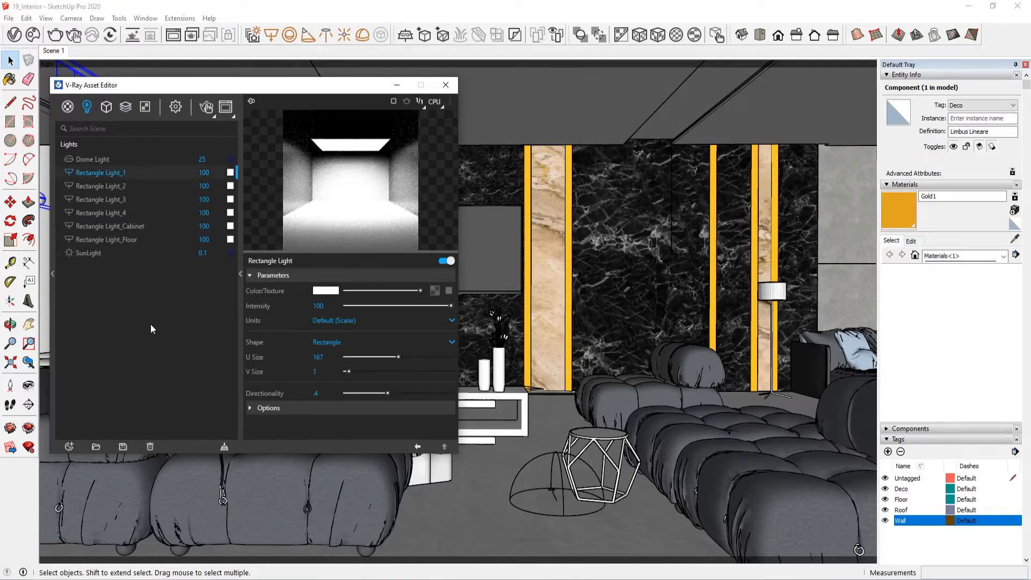
click(125, 107)
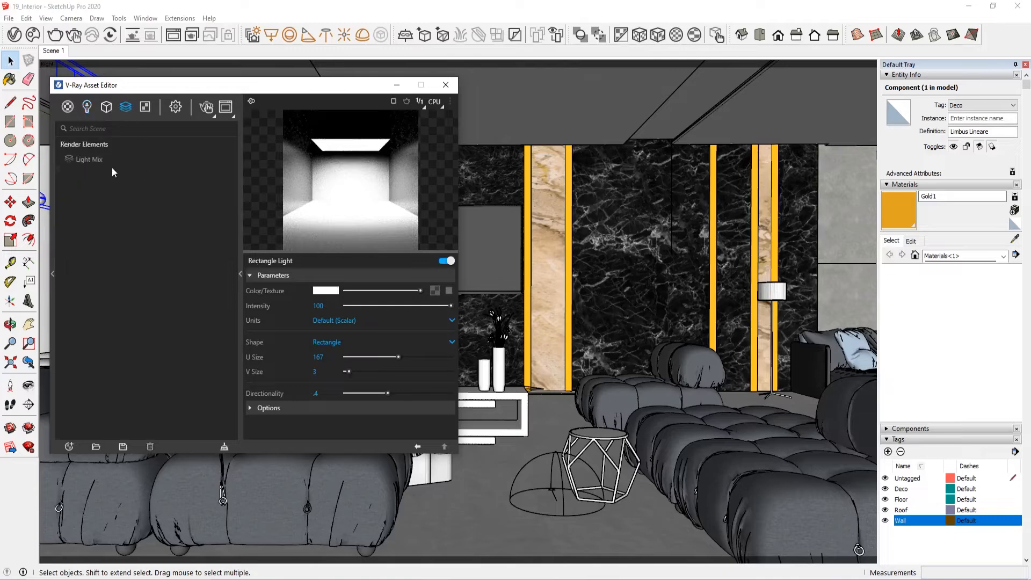
click(97, 160)
click(385, 292)
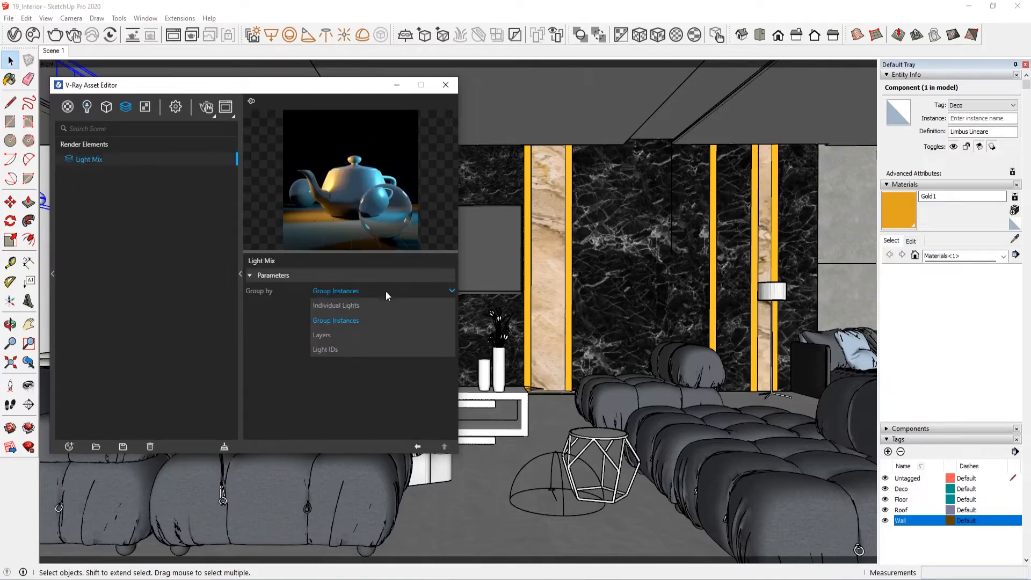
click(386, 291)
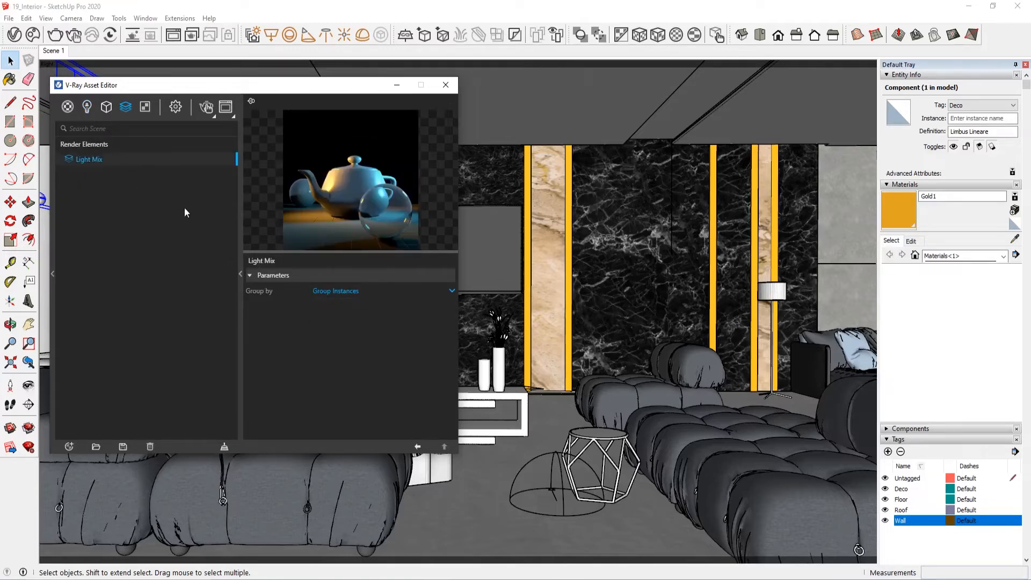
Step: Switch the render engine to CPU and turn off interactive rendering in the render settings
click(175, 107)
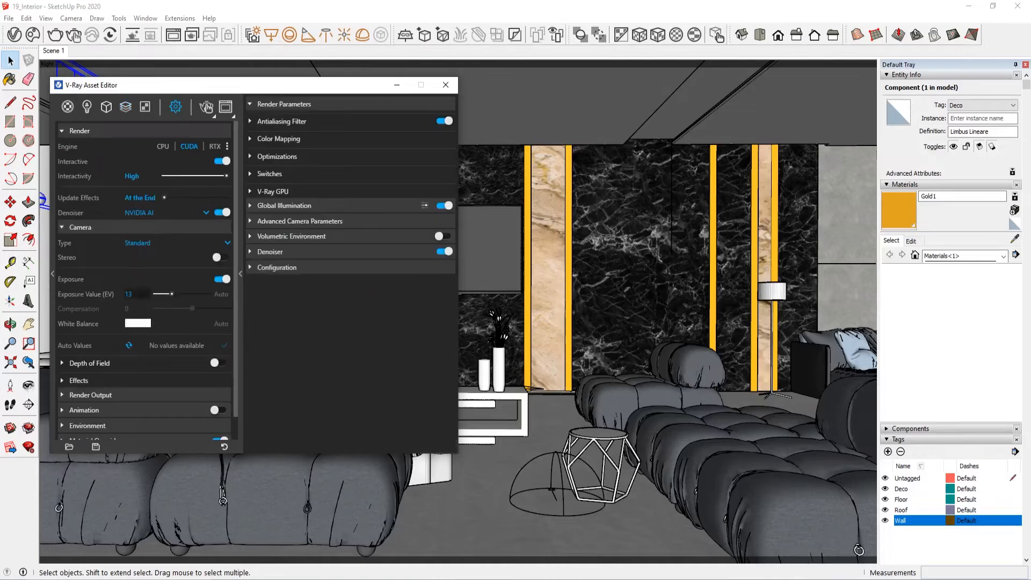
scroll(119, 306, down, 1)
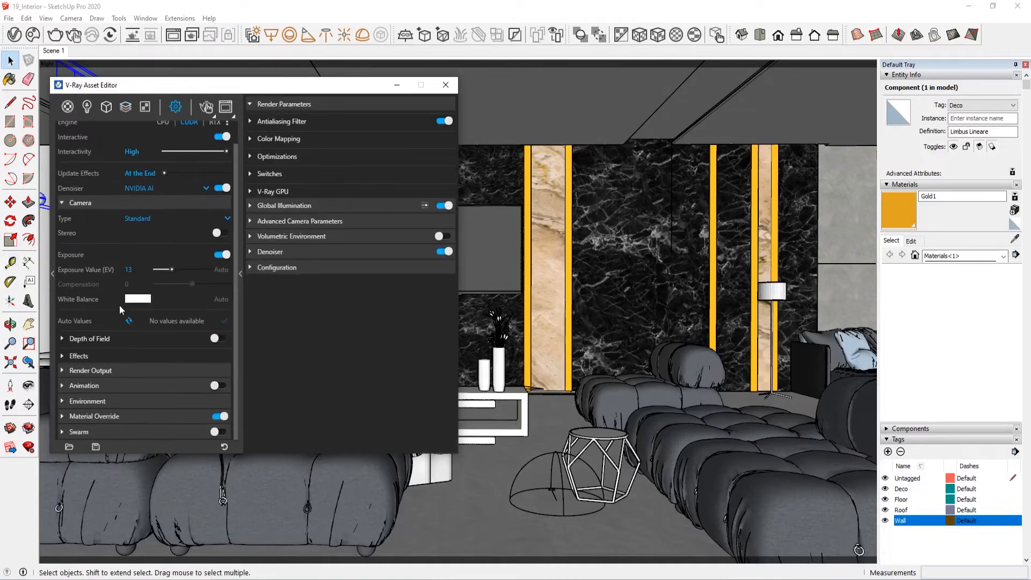
click(90, 112)
click(107, 172)
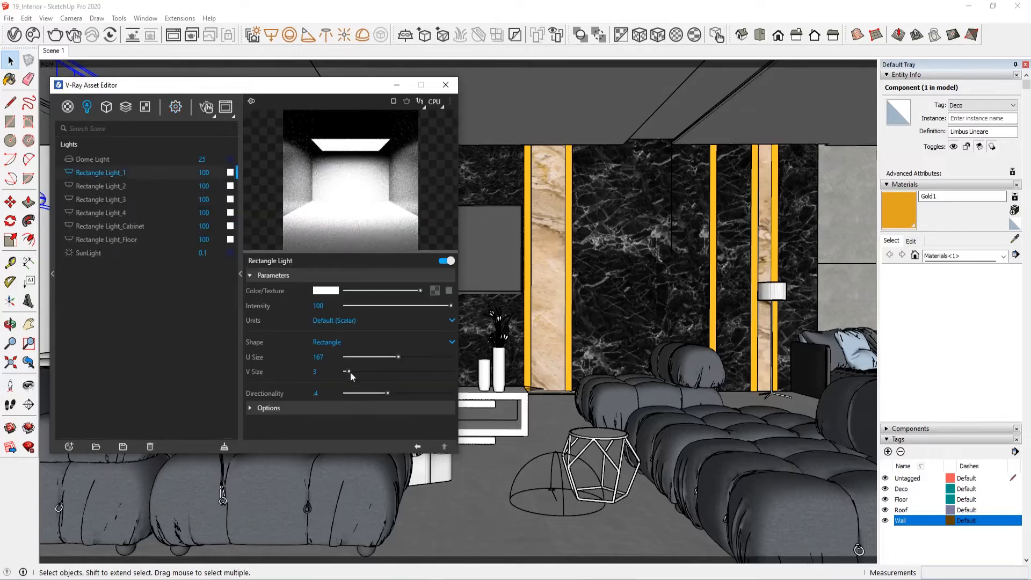
click(176, 106)
scroll(177, 202, up, 1)
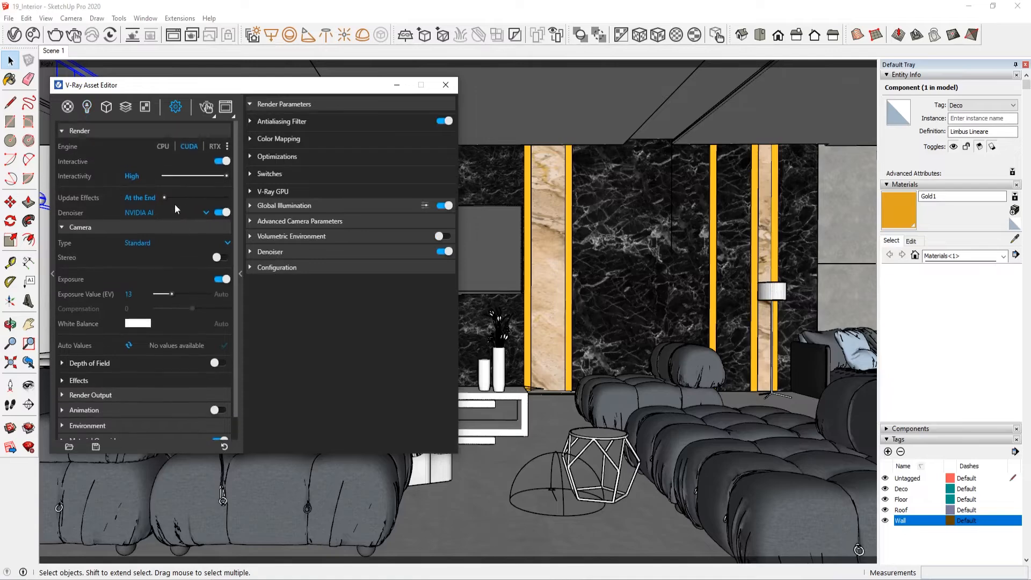
click(162, 146)
click(220, 161)
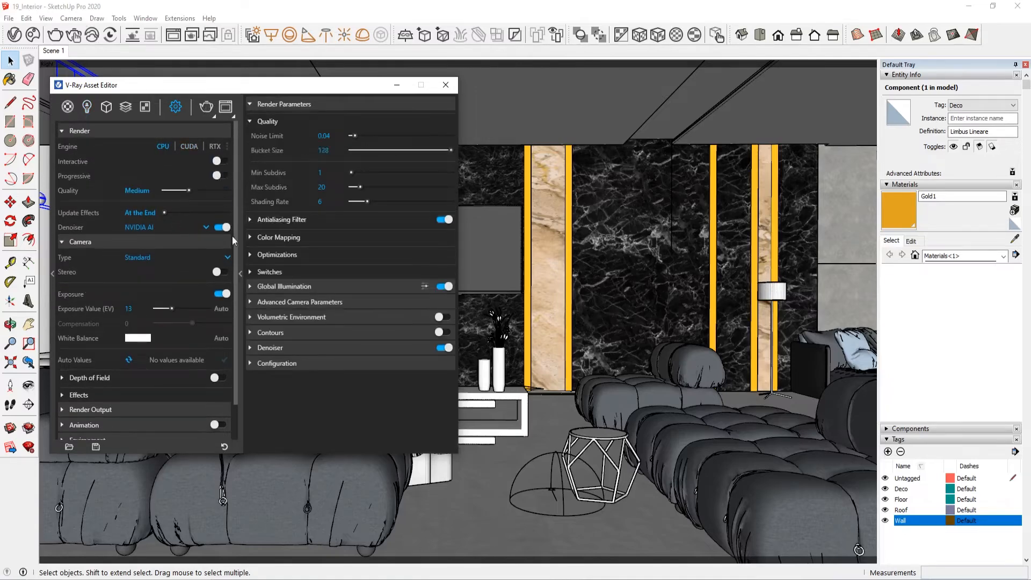
Step: Set the denoiser to V-Ray in the render settings
click(204, 227)
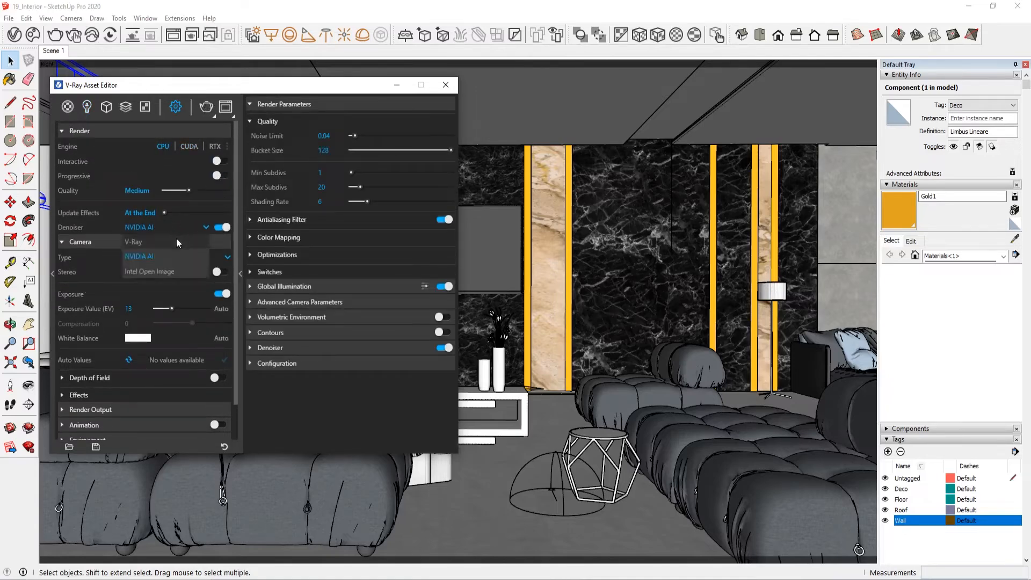
click(177, 239)
scroll(184, 330, down, 2)
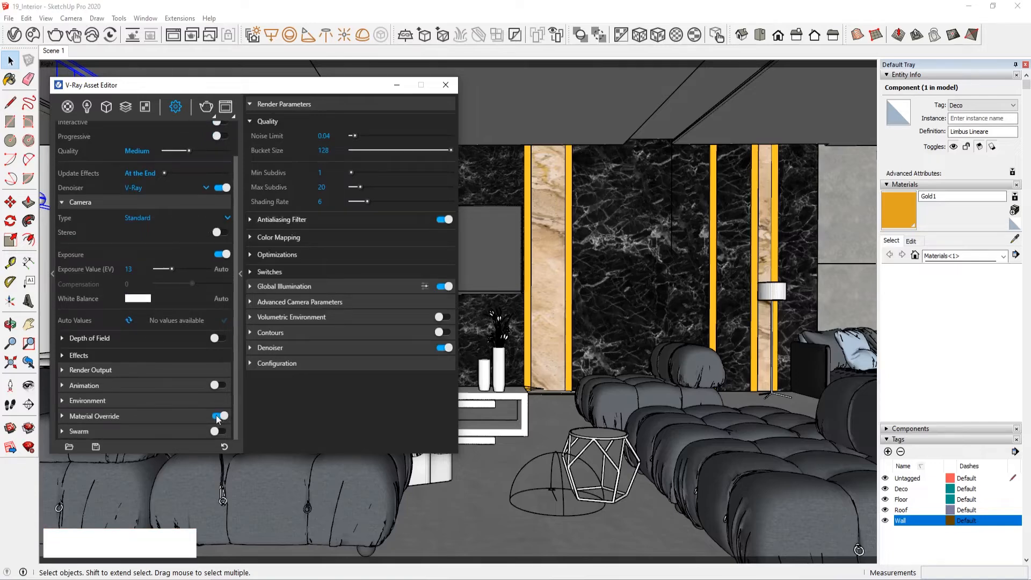
Step: Add Lighting and Reflection render elements to the scene
click(107, 107)
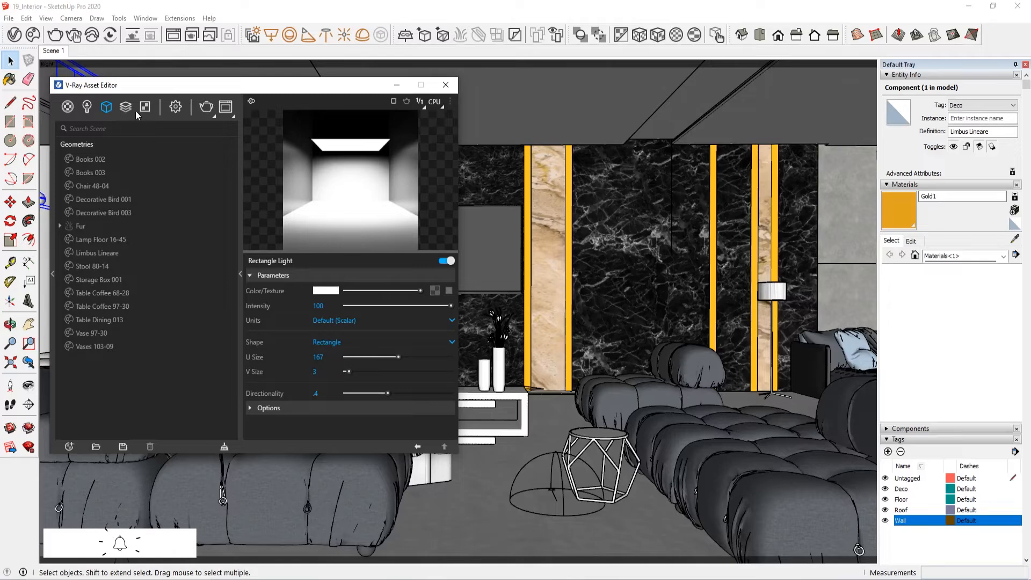
click(132, 109)
click(129, 114)
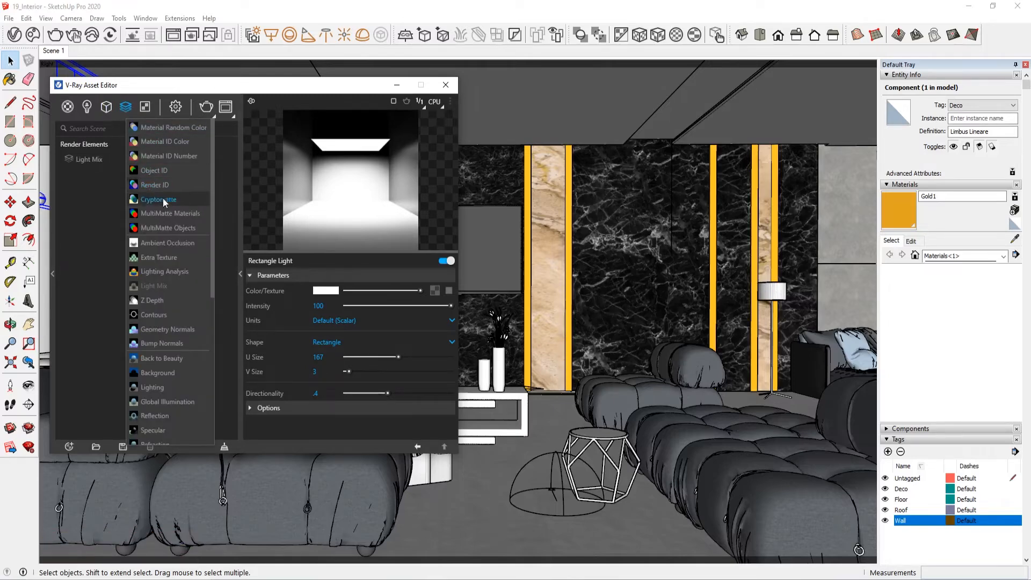
scroll(176, 335, down, 2)
click(145, 332)
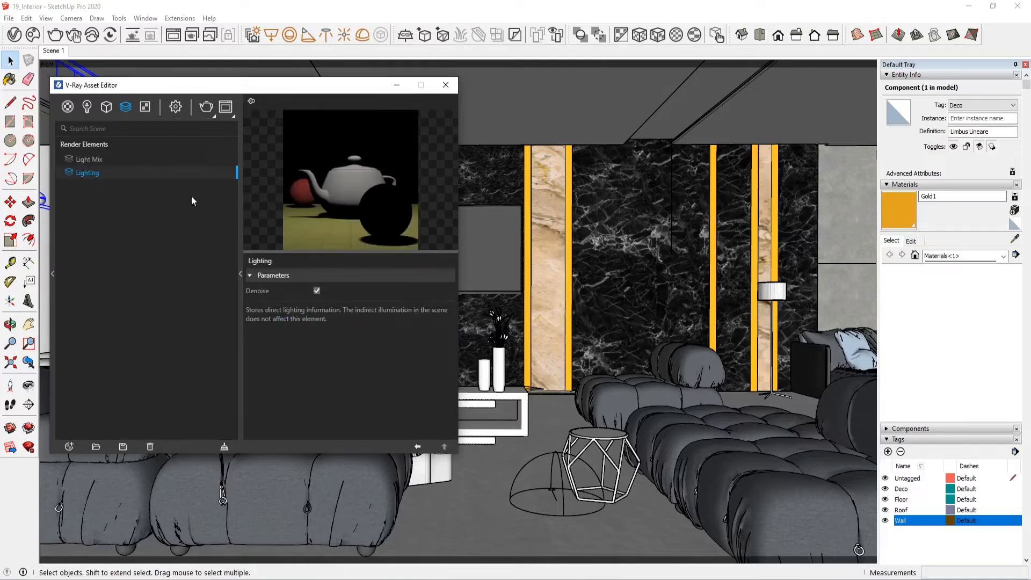
click(126, 110)
scroll(183, 306, down, 2)
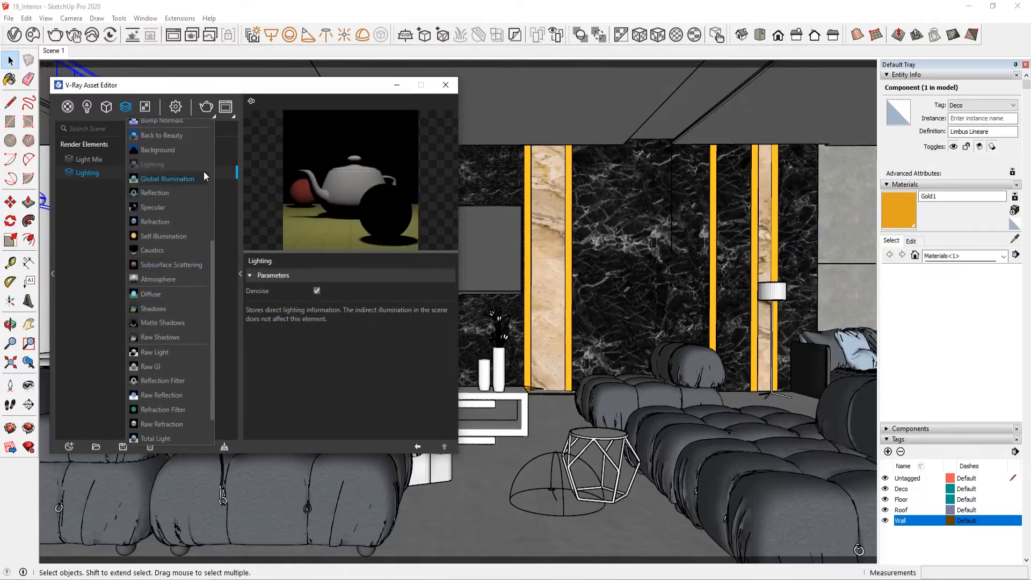
click(180, 185)
Step: Add Ambient Occlusion and Global Illumination render elements to the scene
click(131, 106)
scroll(186, 273, up, 2)
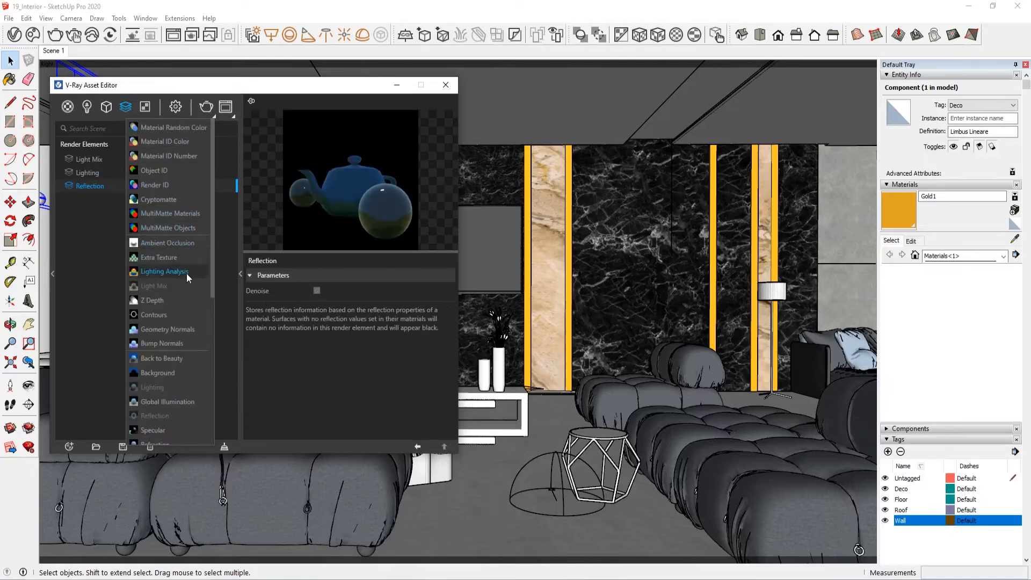
click(185, 244)
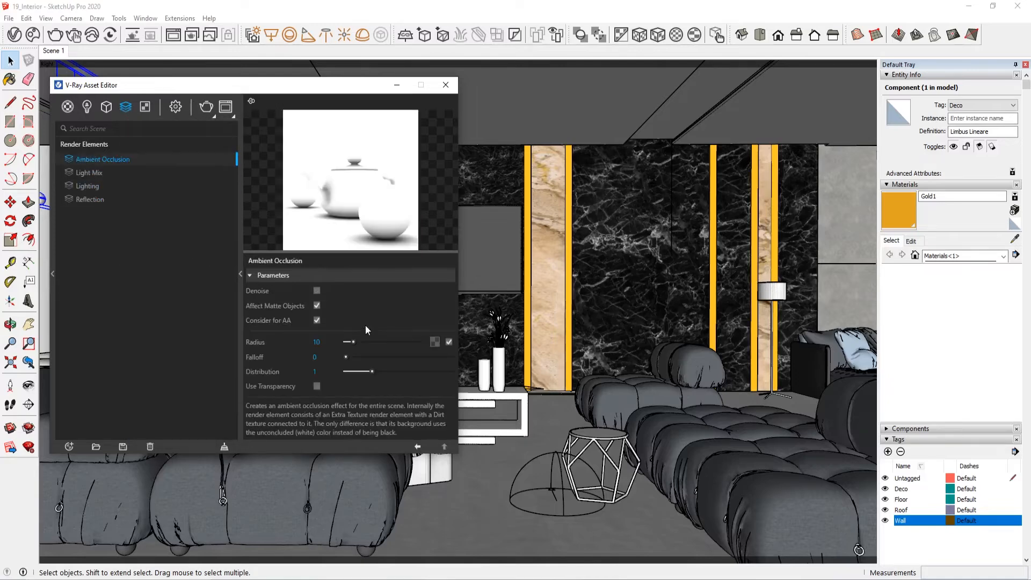
click(125, 106)
scroll(168, 274, down, 2)
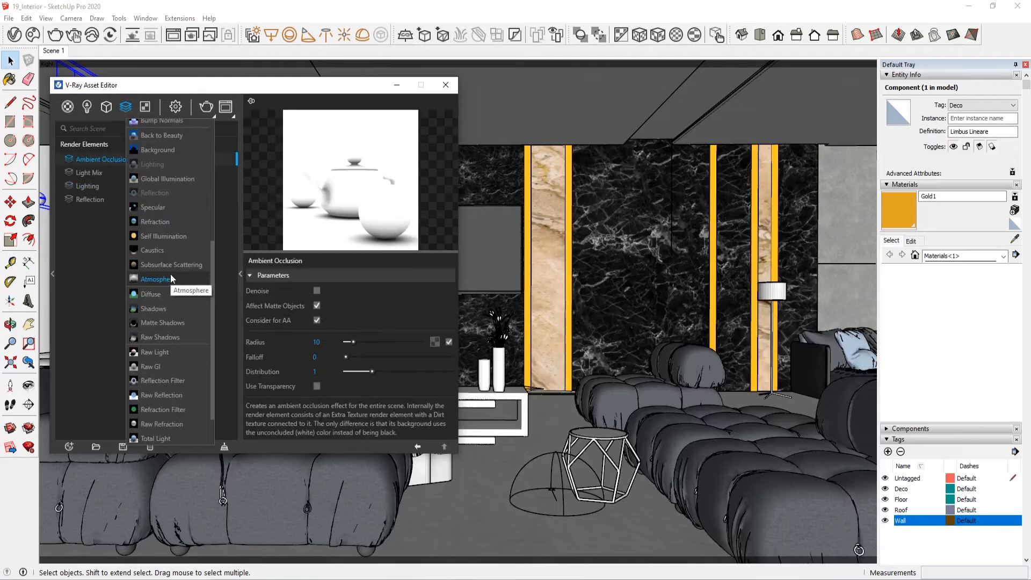
click(181, 179)
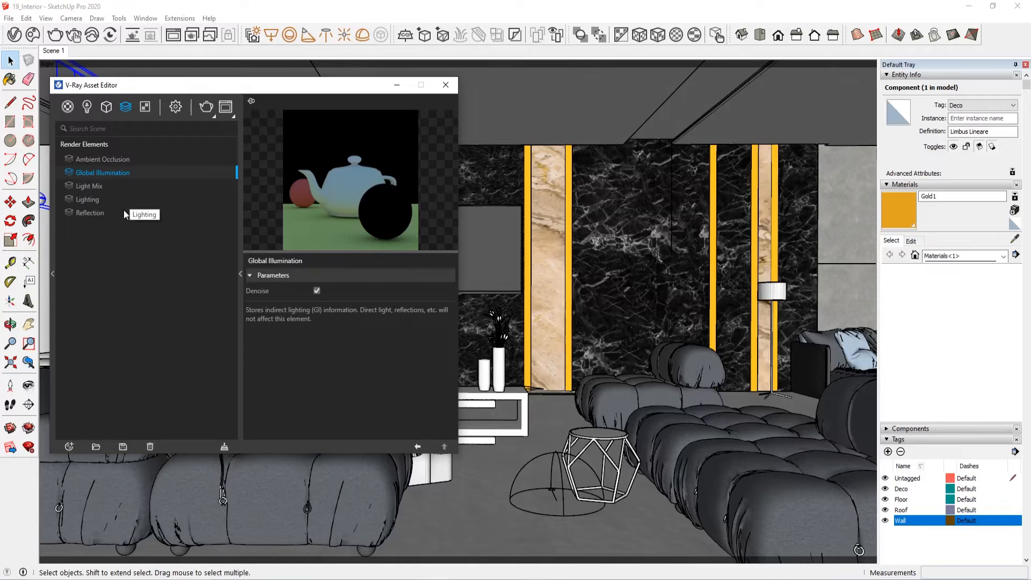
Step: Open the V-Ray Frame Buffer, close the Asset Editor and maximize the frame buffer window
click(240, 188)
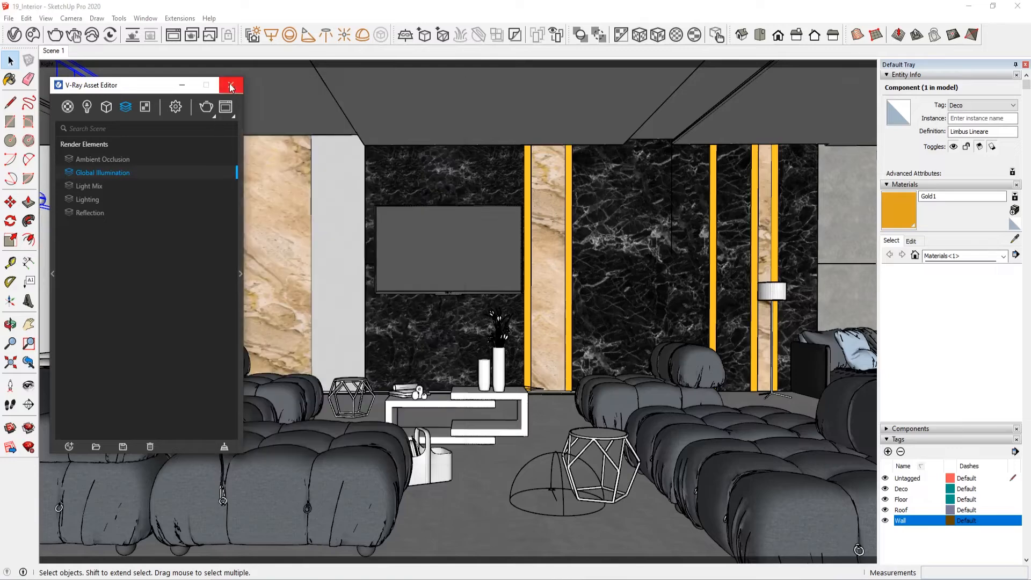
click(225, 107)
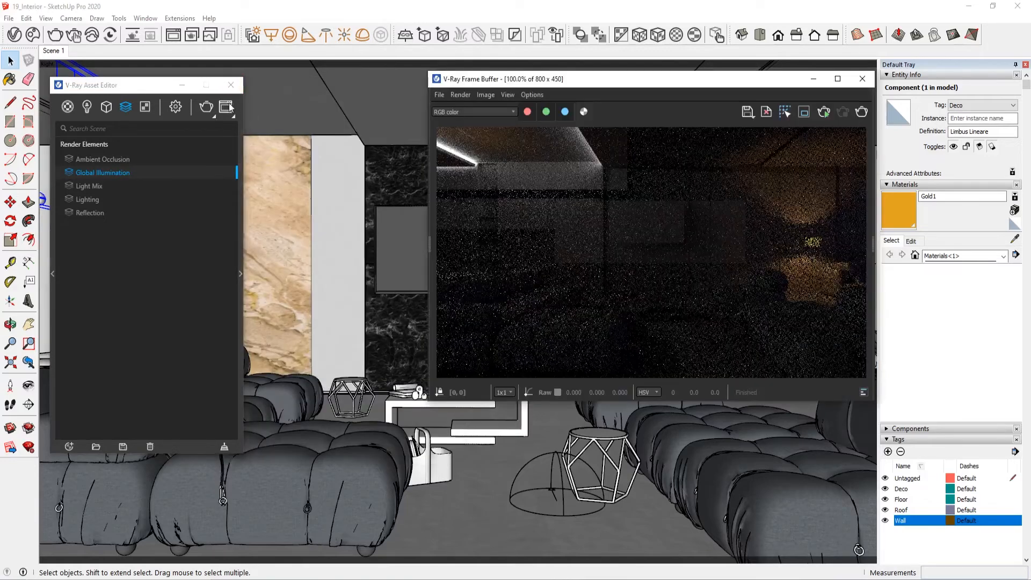
click(237, 86)
click(837, 79)
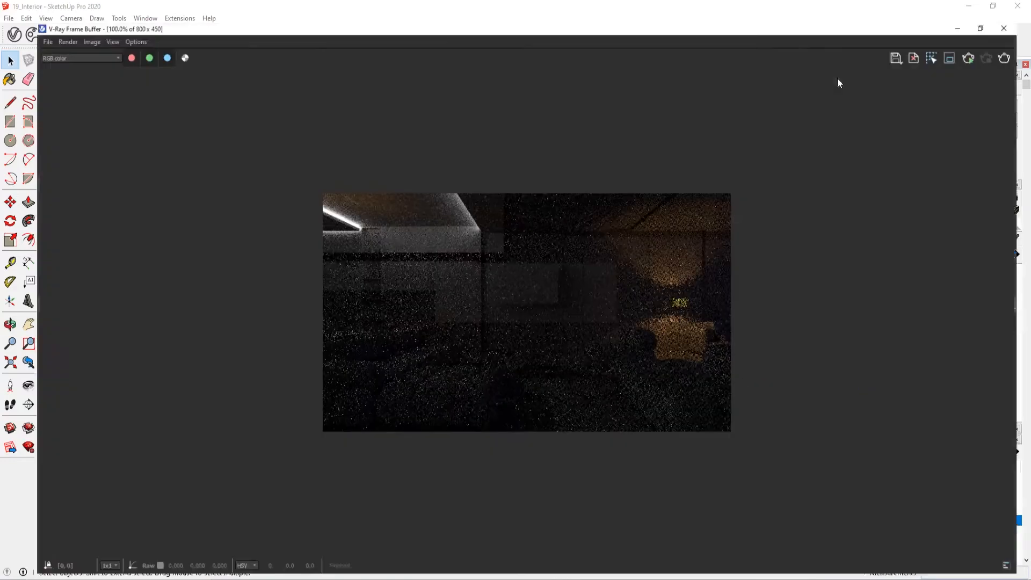
Step: Remove the noisy test render from the frame buffer history and display the 2560 x 1440 night render
click(2, 293)
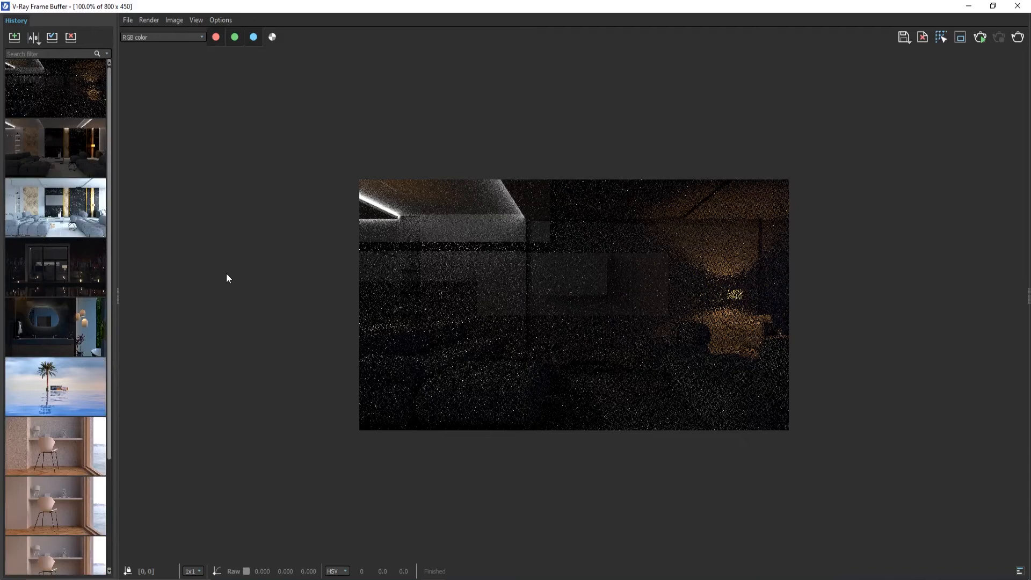
click(76, 89)
click(72, 37)
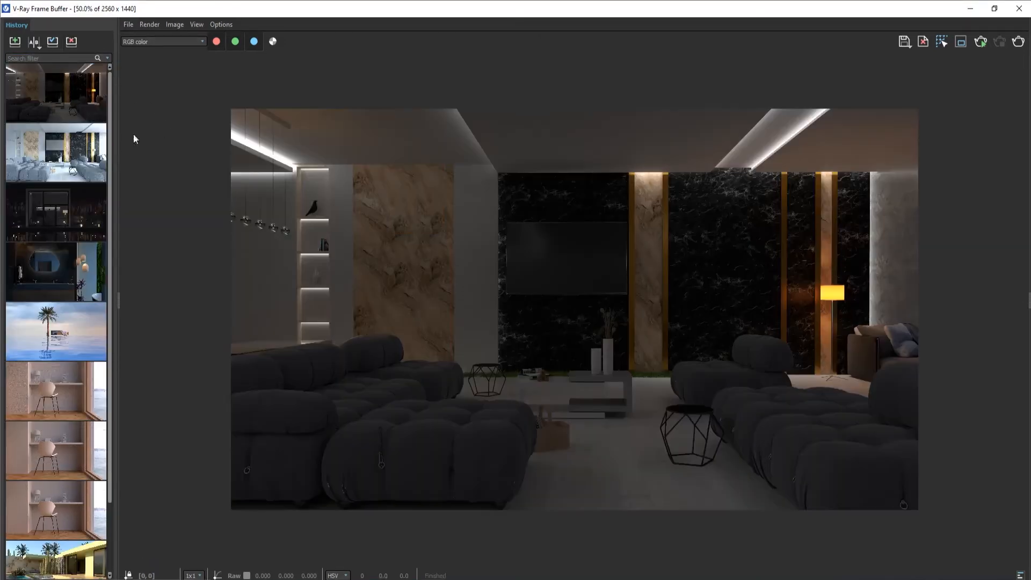
scroll(526, 309, up, 1)
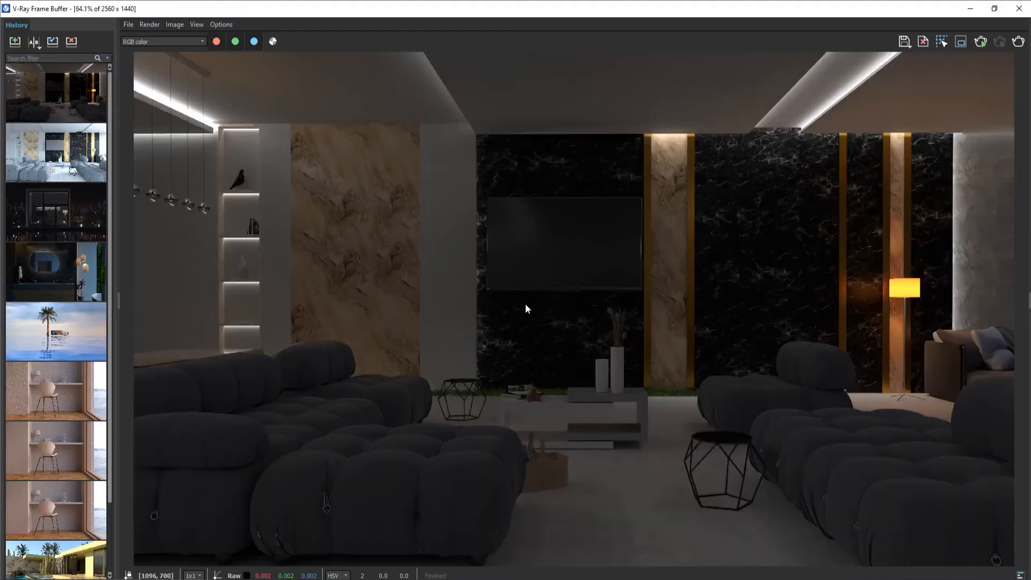
Step: Show the frame buffer's layers and open the properties of the LightMix source layer
click(1024, 305)
scroll(777, 300, down, 1)
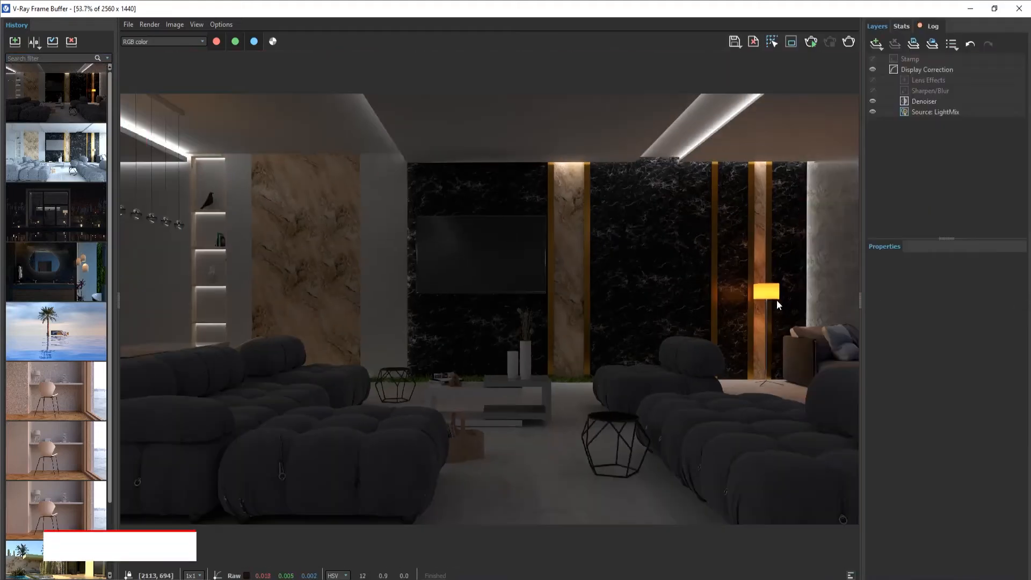
click(929, 113)
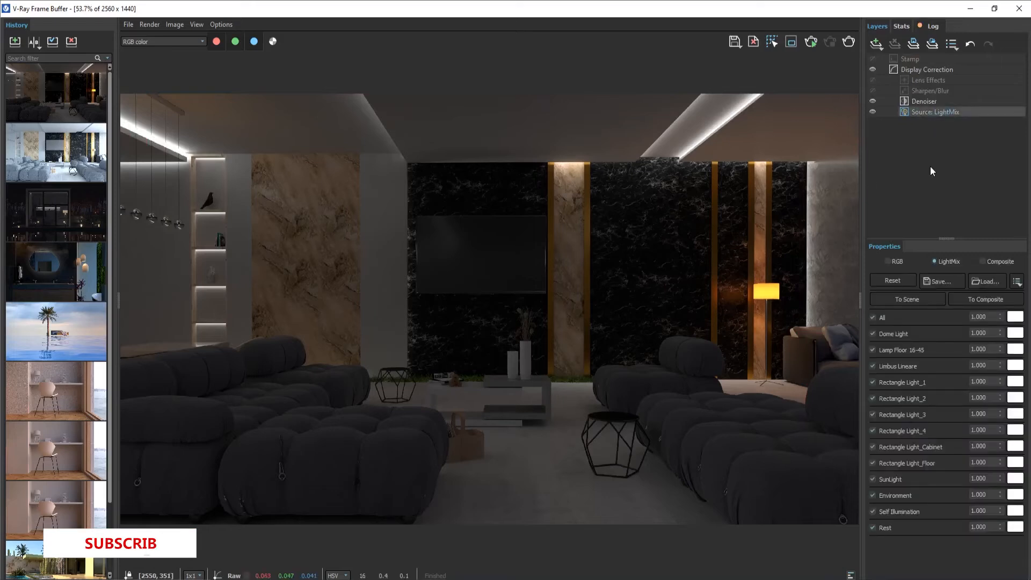
Step: Disable all lights in the Light Mix, enable only Rectangle Light_1 and tint it pink
click(873, 317)
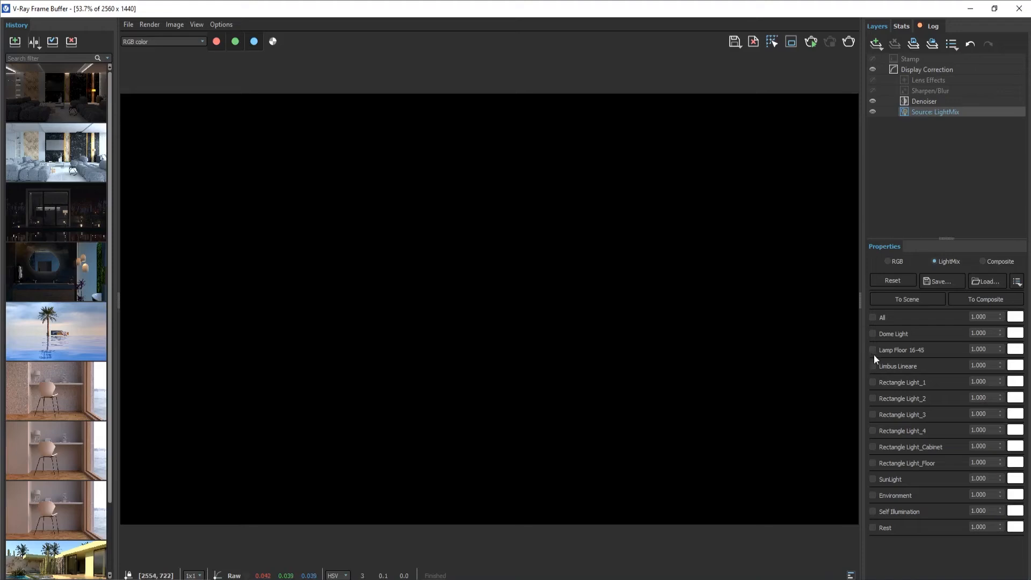
click(873, 382)
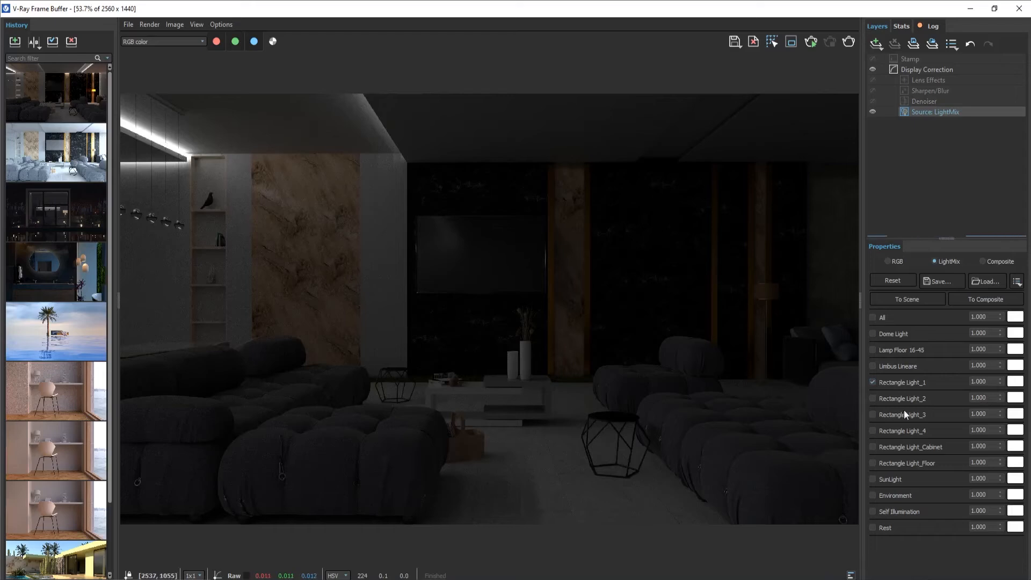
click(1015, 382)
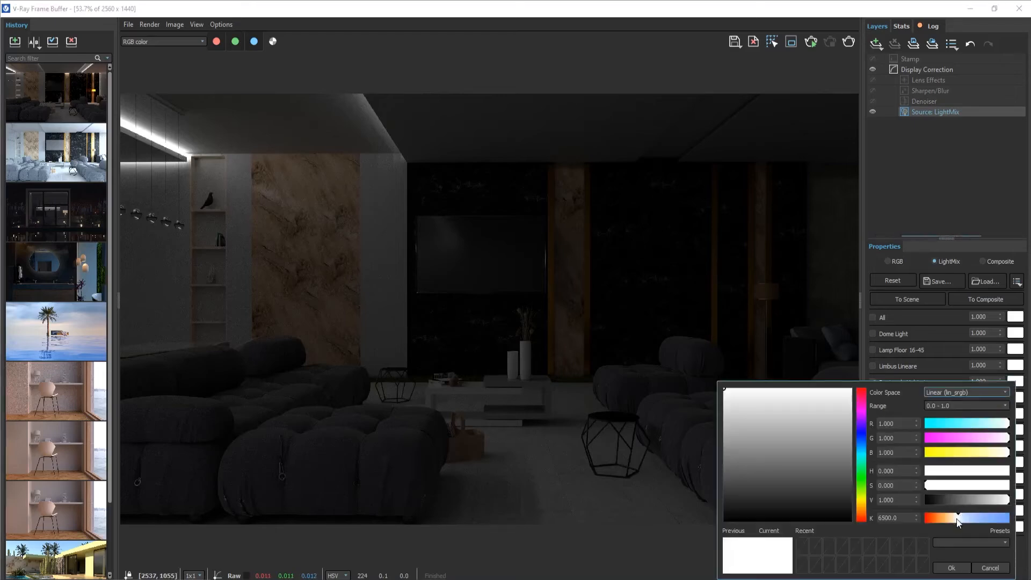
drag(958, 520, 947, 519)
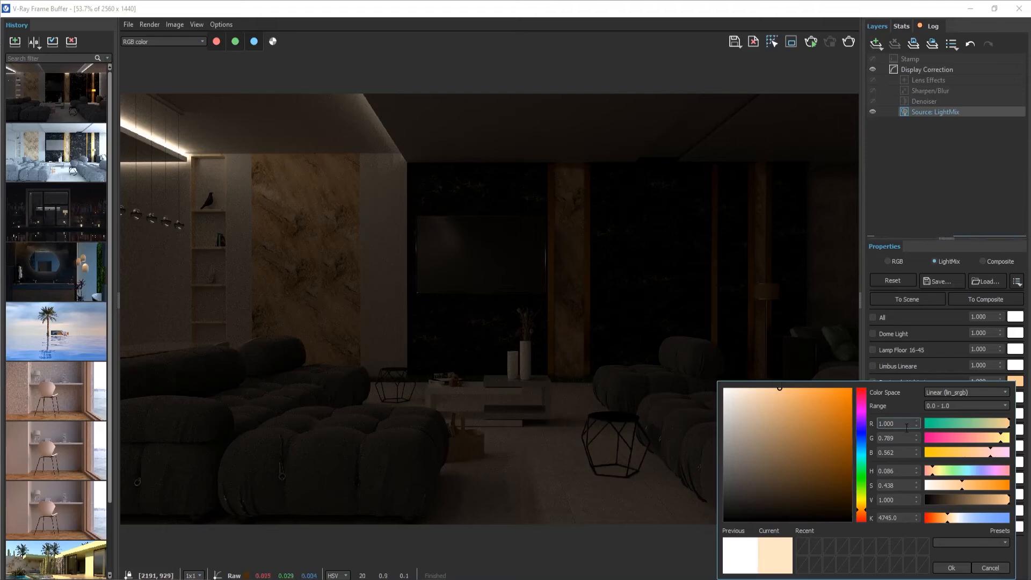
drag(859, 442, 862, 404)
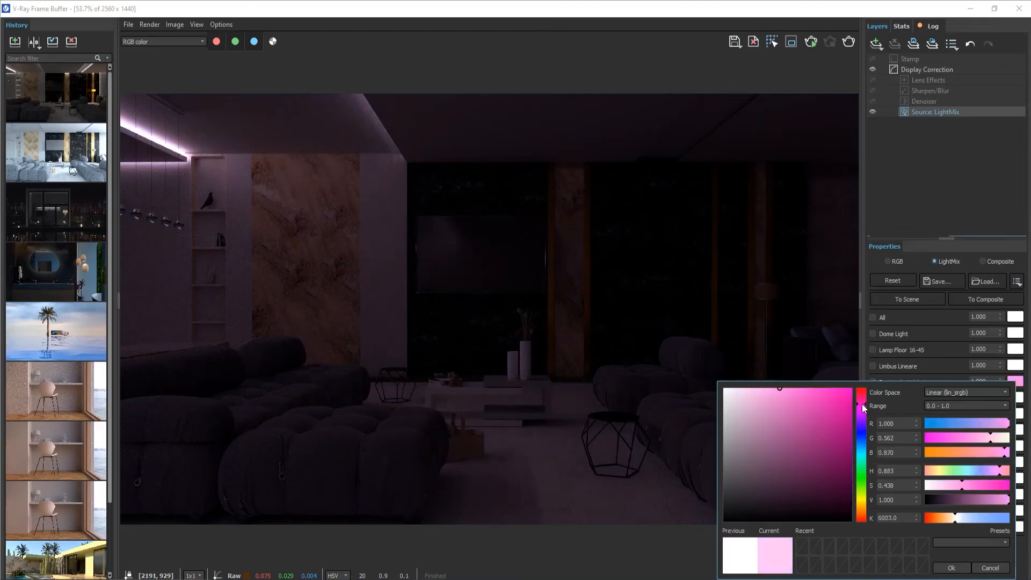
click(951, 568)
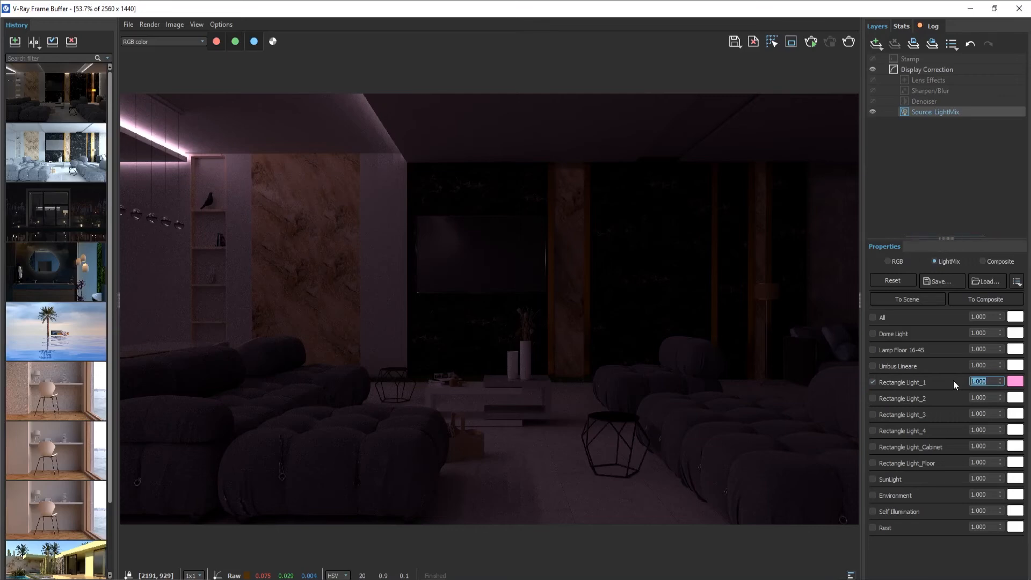
Step: Set Rectangle Light_1's intensity to 1.2 and its colour temperature to a warm 5200 K
text(1.2)
key(Return)
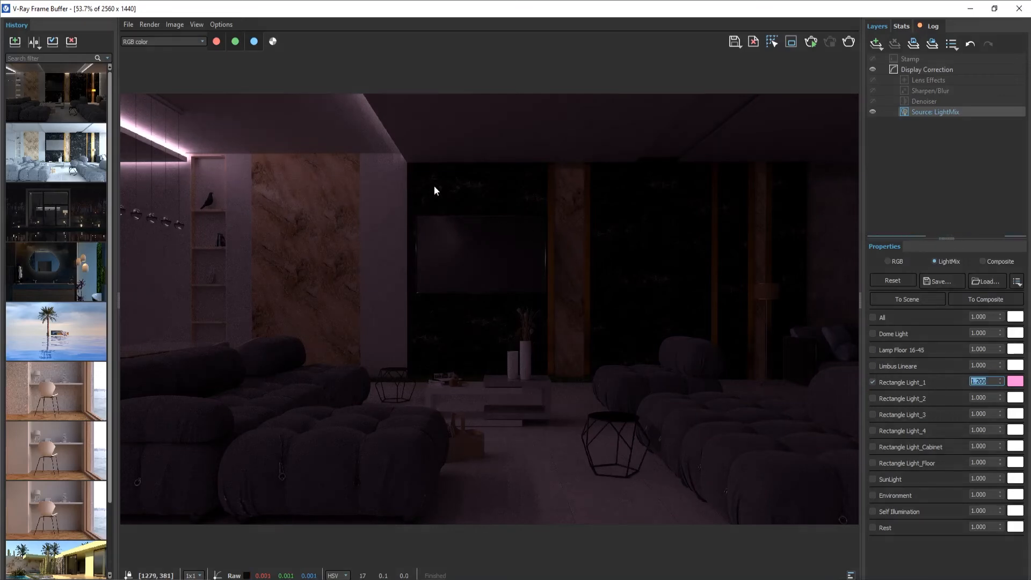
text(1.6)
key(Return)
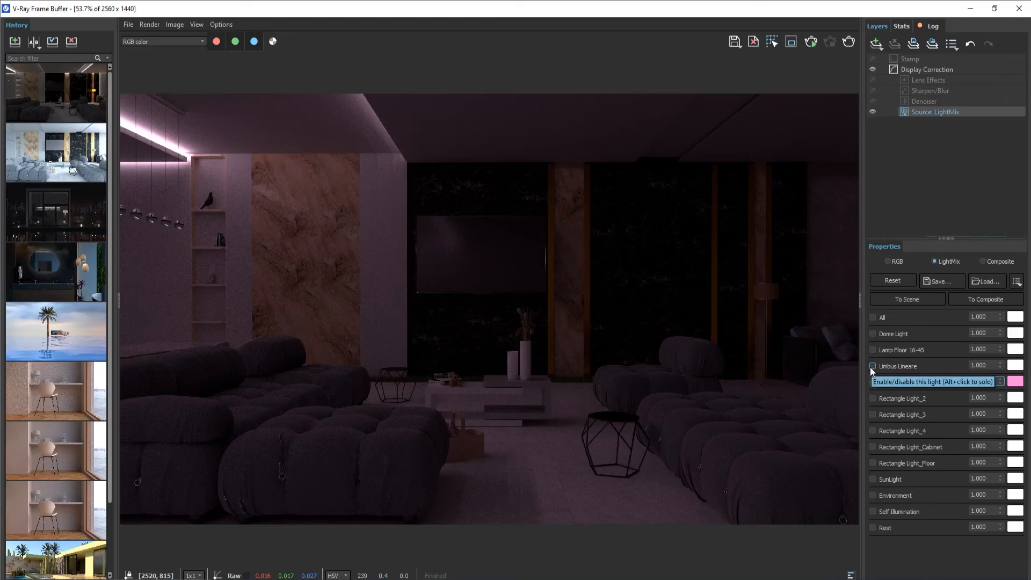
click(1015, 381)
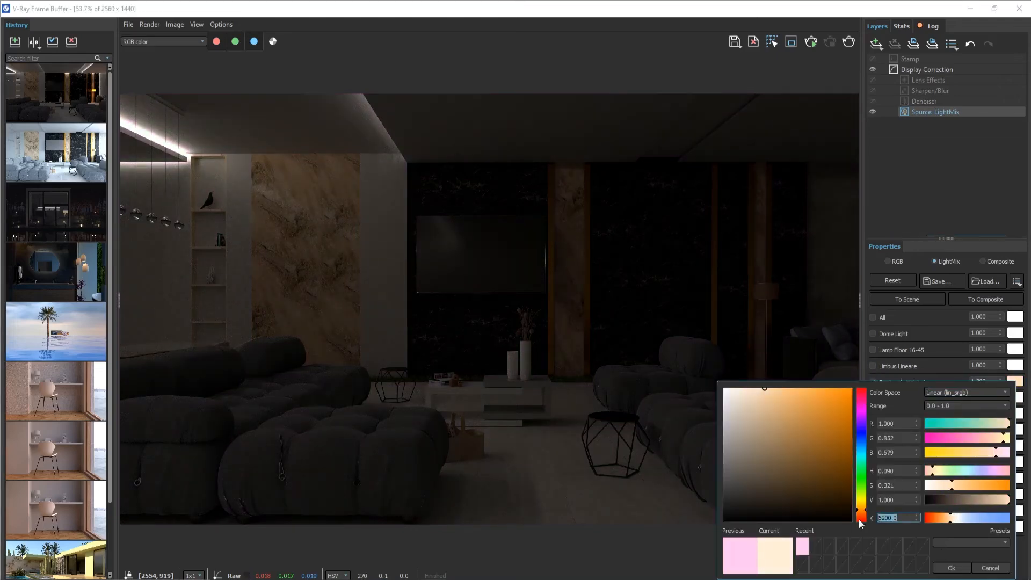
click(952, 567)
Step: Enable Rectangle Light_2, give it a cool blue colour and set its intensity to 2
click(872, 398)
click(1015, 397)
drag(958, 337, 995, 339)
click(951, 386)
drag(990, 398, 938, 397)
text(2)
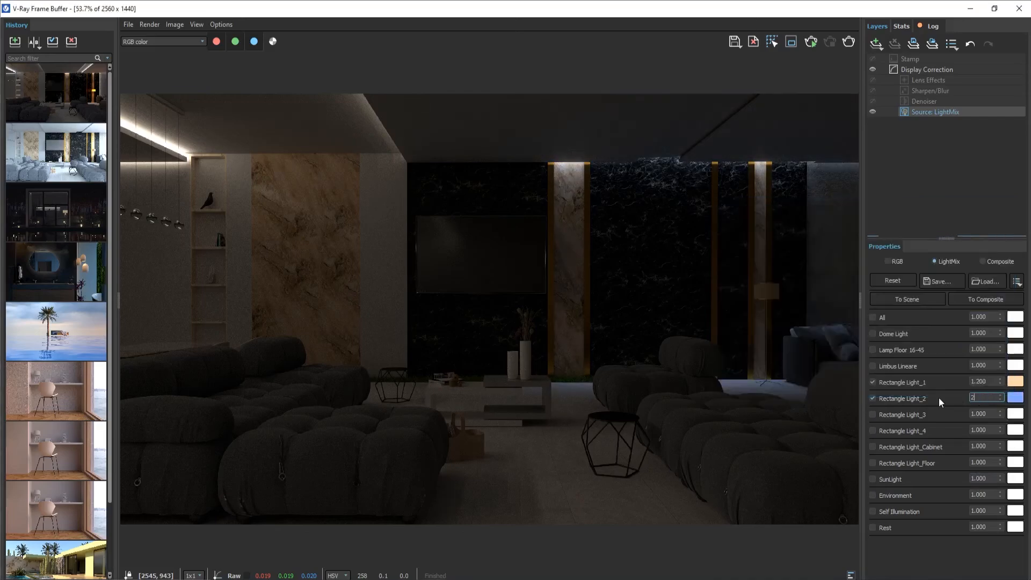
key(Return)
Step: Enable Rectangle Light_3, tint it orange and set its intensity to 4
click(873, 415)
click(1015, 413)
drag(959, 352, 929, 354)
click(951, 401)
drag(990, 414, 957, 414)
text(4)
key(Return)
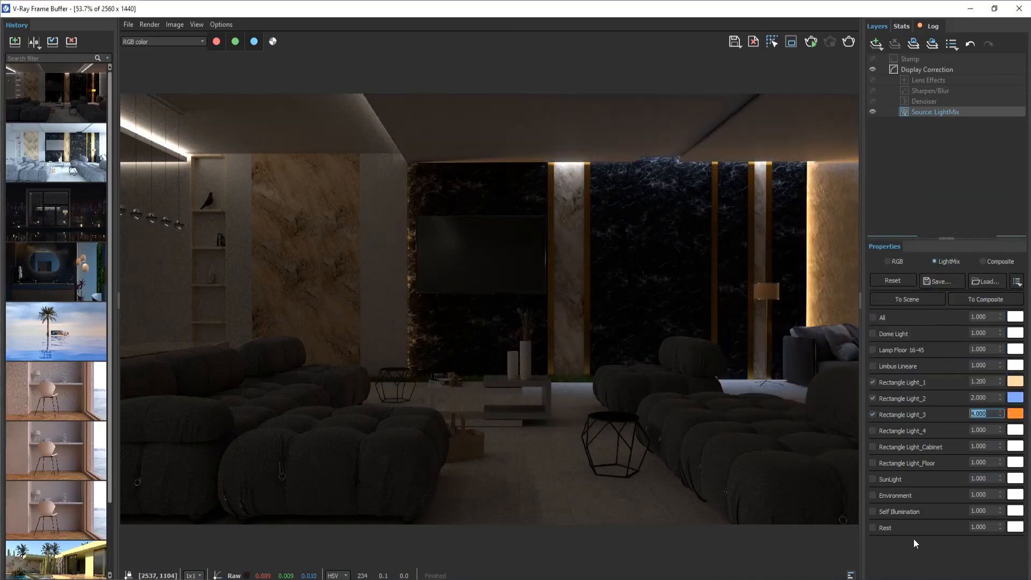
Step: Enable Rectangle Light_4, give it the same warm 5200 K colour as Rectangle Light_1 and set its intensity to 1.2
click(1015, 381)
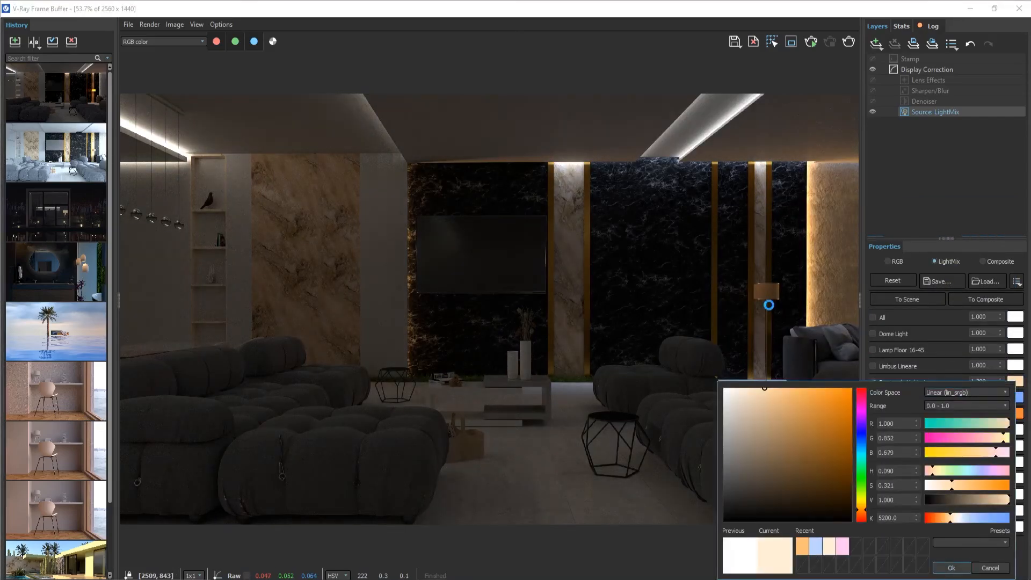
click(952, 568)
click(1015, 377)
click(951, 563)
click(872, 425)
click(1015, 425)
click(829, 393)
click(951, 414)
drag(989, 426, 954, 429)
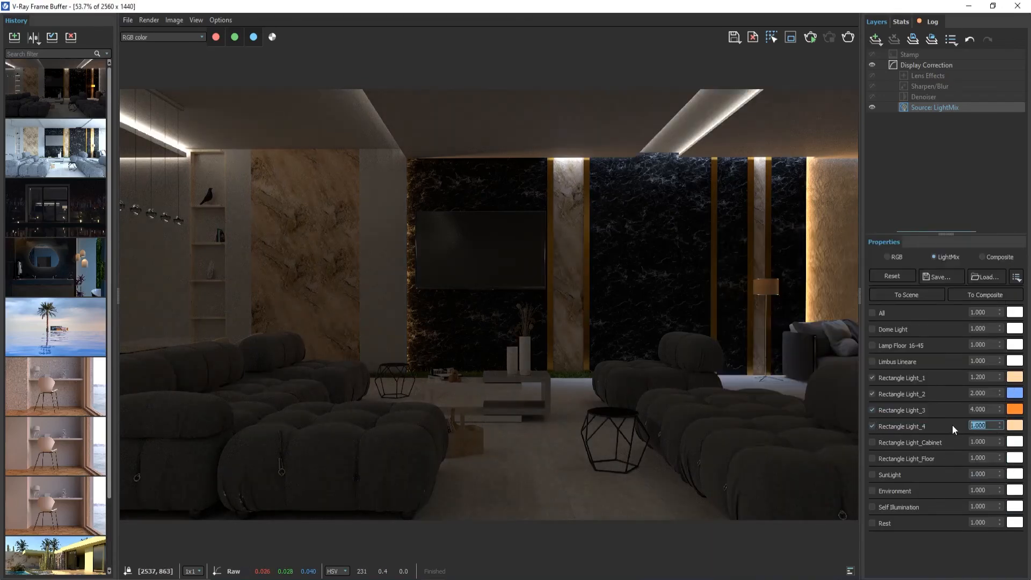
text(1.2)
key(Return)
Step: Enable Rectangle Light_Cabinet, colour it cyan and set its intensity to 4
click(872, 442)
click(1014, 442)
drag(1008, 300, 986, 300)
click(861, 316)
click(831, 258)
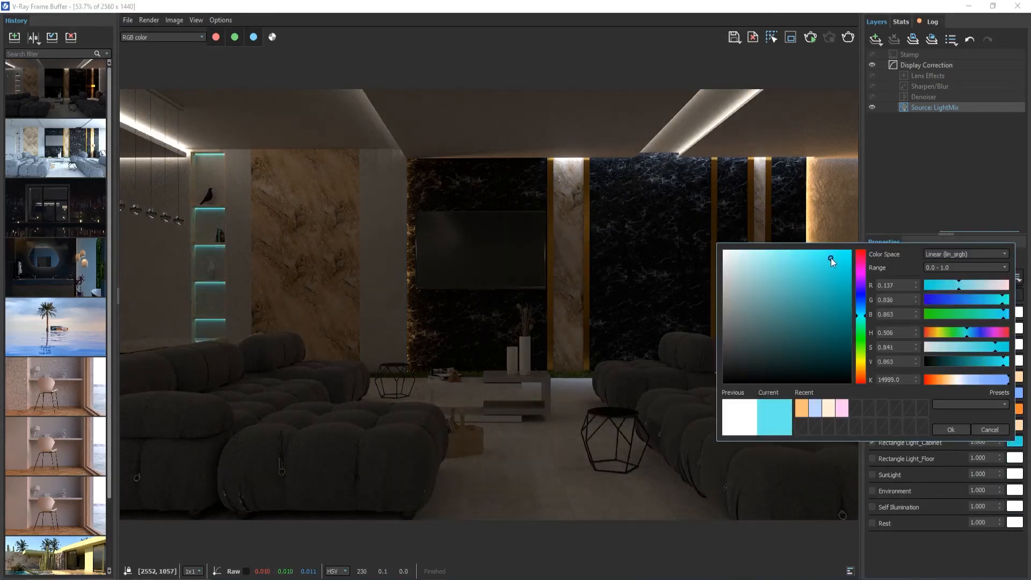
click(951, 429)
text(4)
drag(989, 442, 959, 460)
Step: Enable Rectangle Light_Floor, colour it green and set its intensity to 2
click(872, 459)
click(1015, 458)
click(861, 361)
click(848, 281)
click(951, 446)
text(2)
Step: Enable the SunLight, Environment, Self Illumination, Rest, Dome Light and Lamp Floor 16-45 entries in the Light Mix
click(872, 474)
click(872, 491)
click(872, 507)
click(872, 523)
click(872, 329)
click(872, 346)
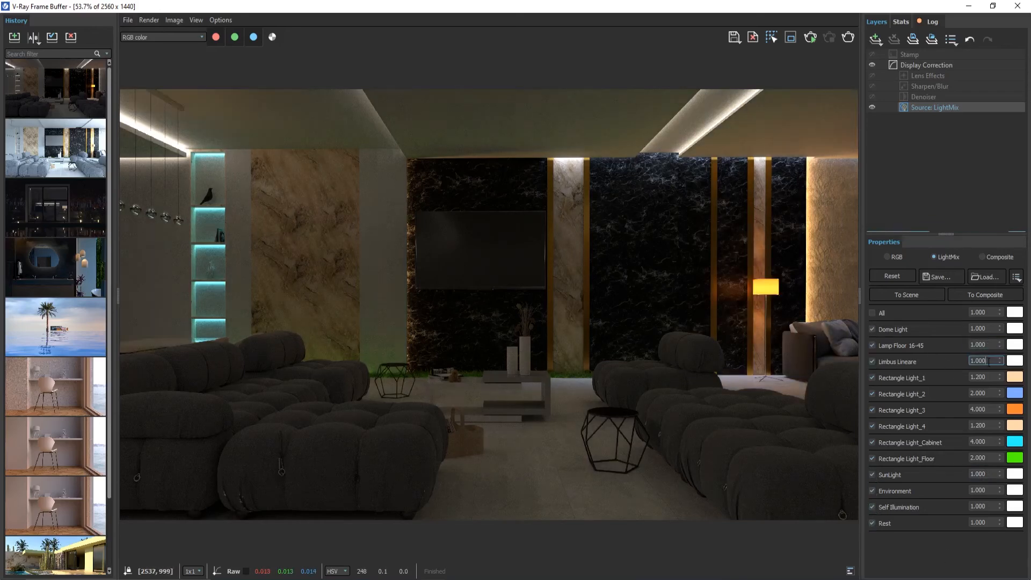
Step: Set the Limbus Lineare intensity to 2 and try other tints before choosing white as its colour
drag(989, 361, 951, 359)
text(2)
click(1014, 361)
click(861, 386)
click(815, 386)
click(861, 449)
click(724, 371)
click(951, 547)
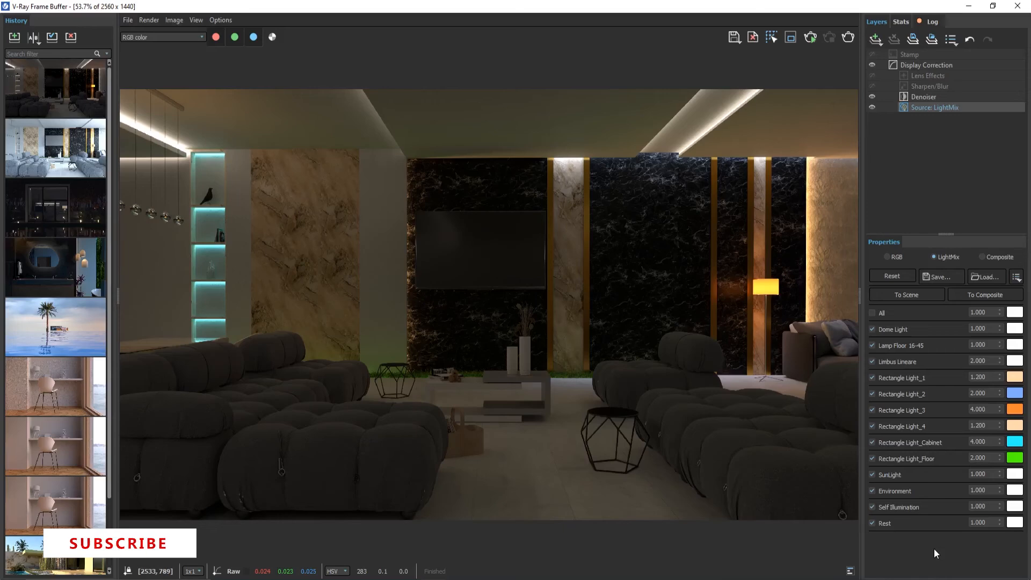
Step: Enable the All entry and send the light mix to the composite, checking the Denoiser and Lens Effects settings
click(872, 312)
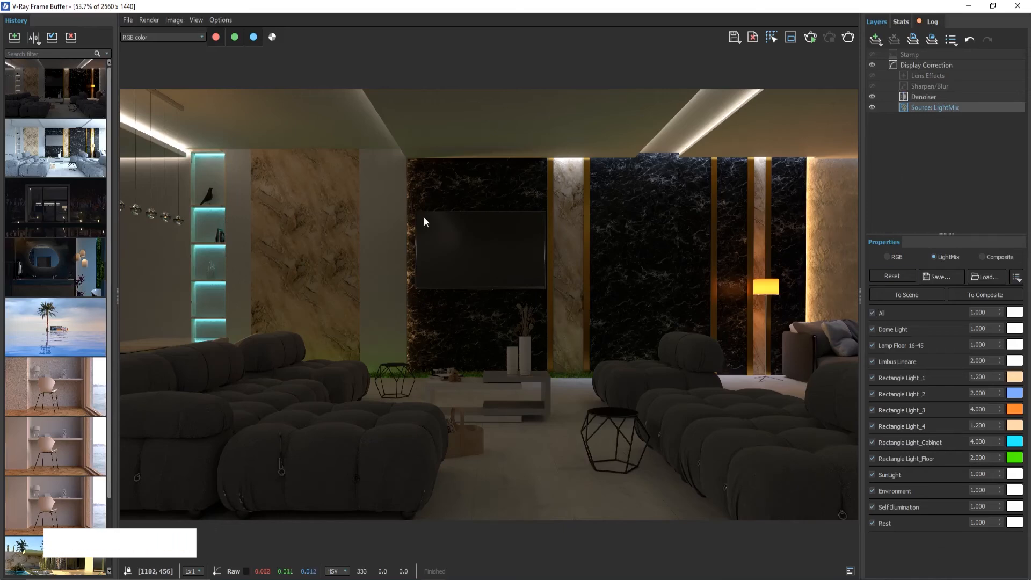
click(950, 294)
click(924, 96)
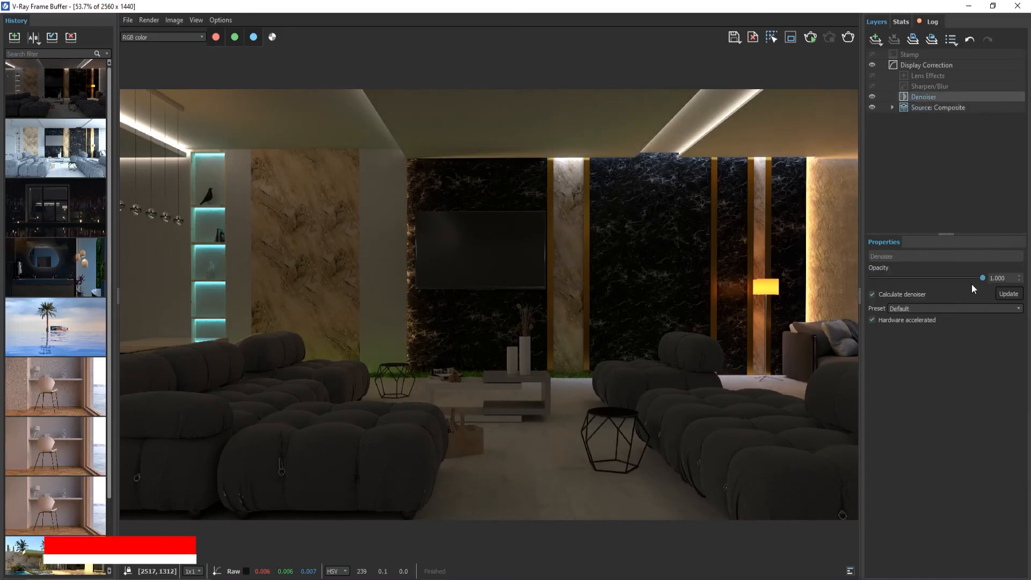
click(927, 76)
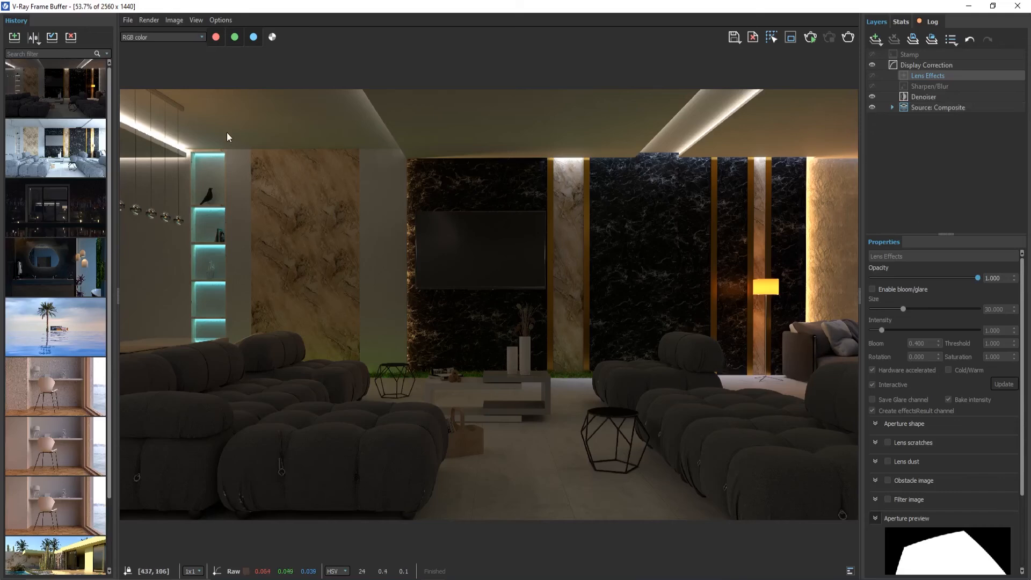
Step: Add an Exposure correction layer with exposure about 0.94, highlight burn 0.4 and contrast 0.1
click(876, 39)
click(906, 129)
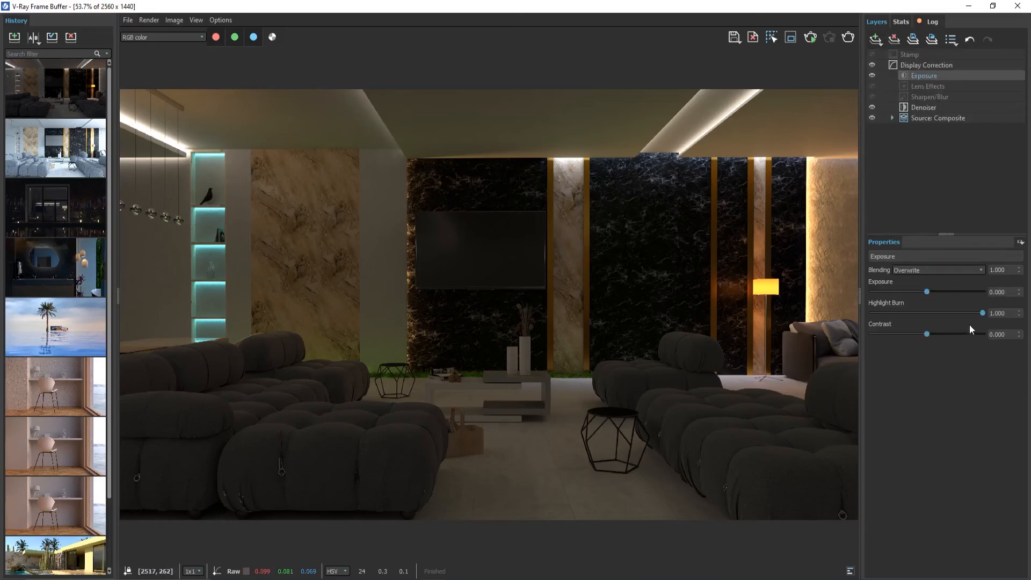
mouse_move(976, 314)
mouse_down()
mouse_move(946, 317)
mouse_move(928, 291)
mouse_move(938, 291)
mouse_up()
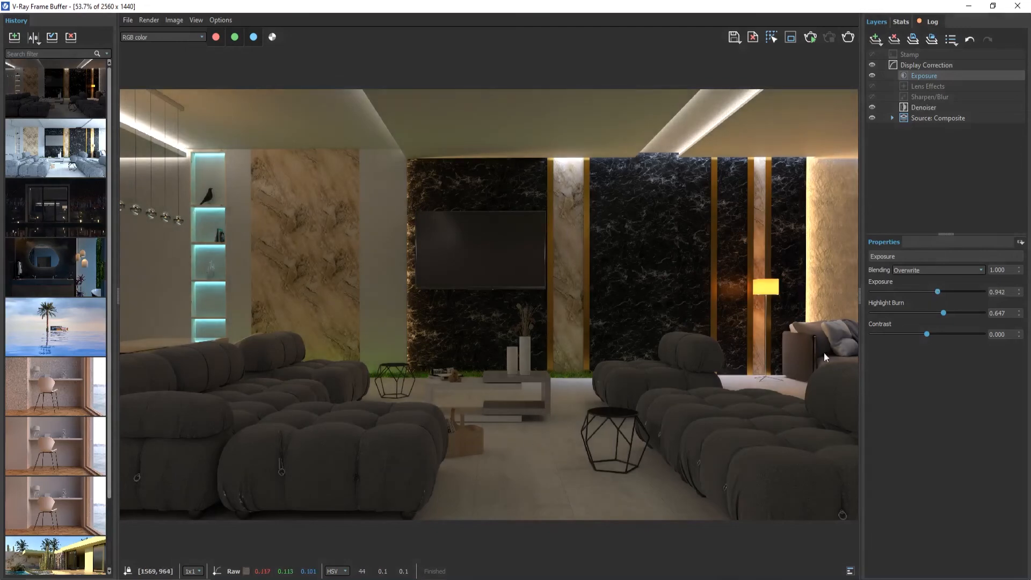
drag(932, 314, 917, 314)
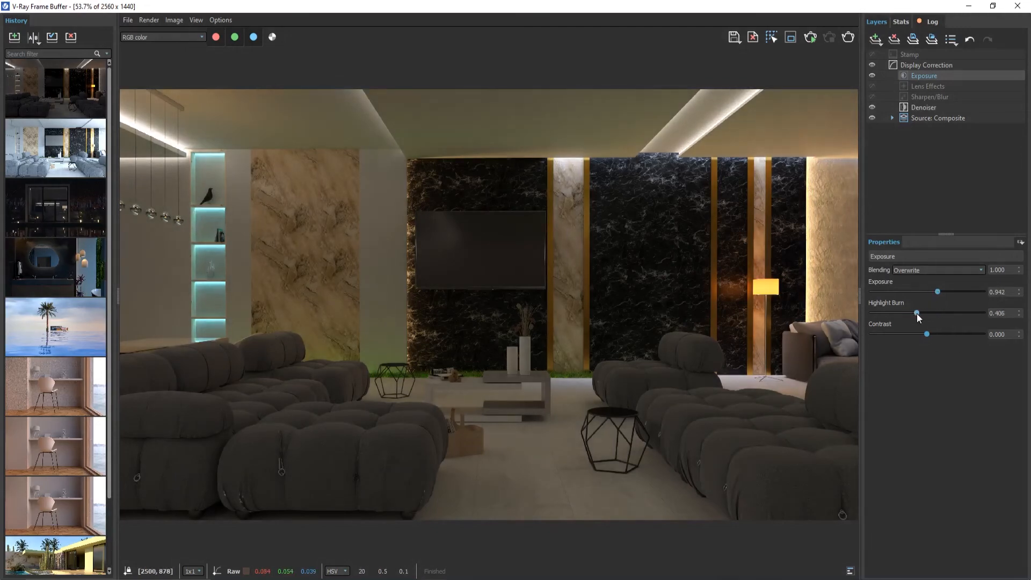
text(0.4)
key(Return)
key(Tab)
text(0.1)
key(Return)
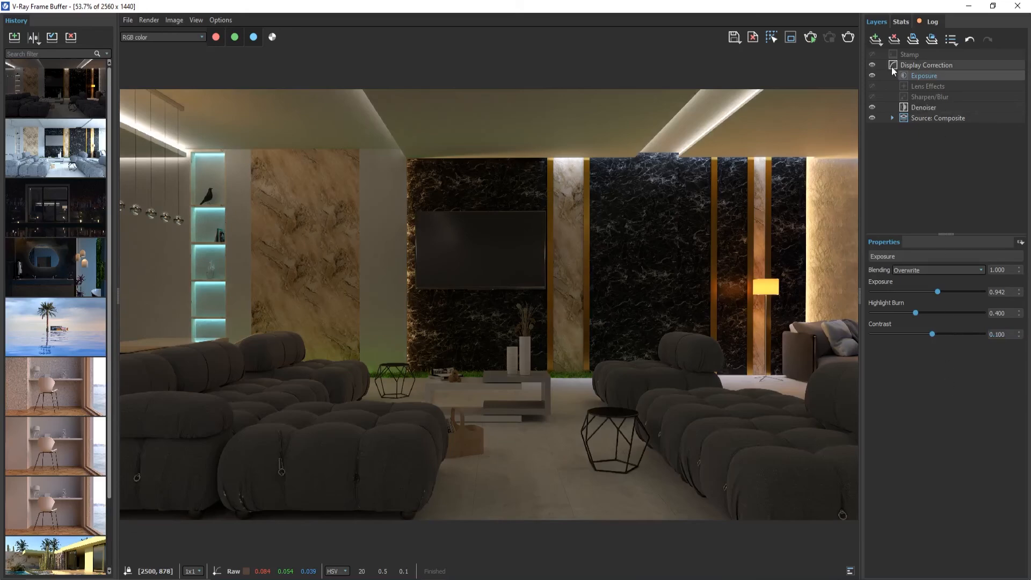
Step: Add a White Balance correction layer and adjust its temperature and magenta-green tint
click(875, 39)
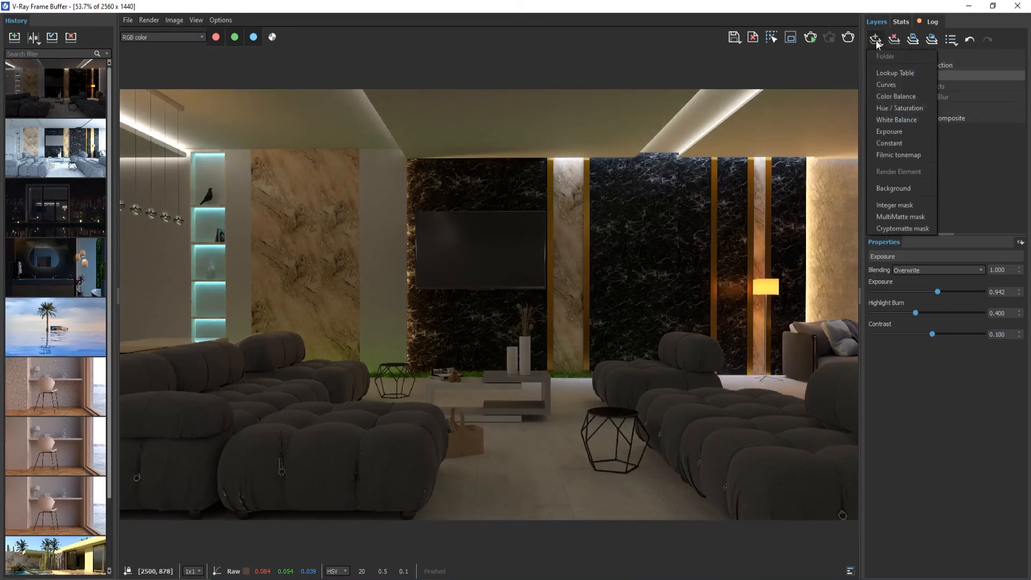
click(912, 119)
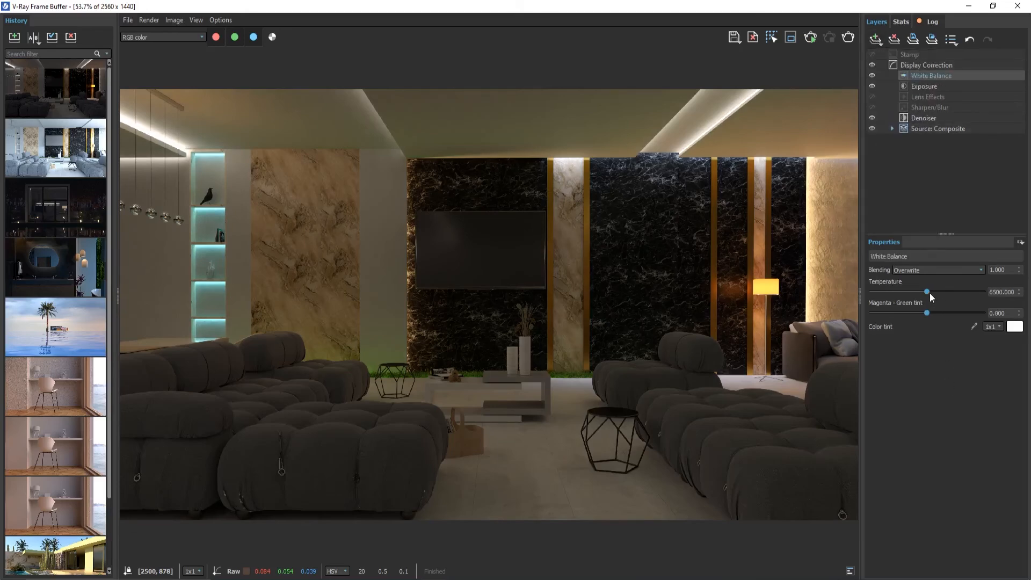
drag(929, 293, 810, 301)
drag(910, 291, 925, 315)
drag(1011, 313, 968, 313)
text(-.02)
key(Return)
Step: Set the Exposure layer's exposure to 1.7 and its highlight burn to 0.3
click(927, 86)
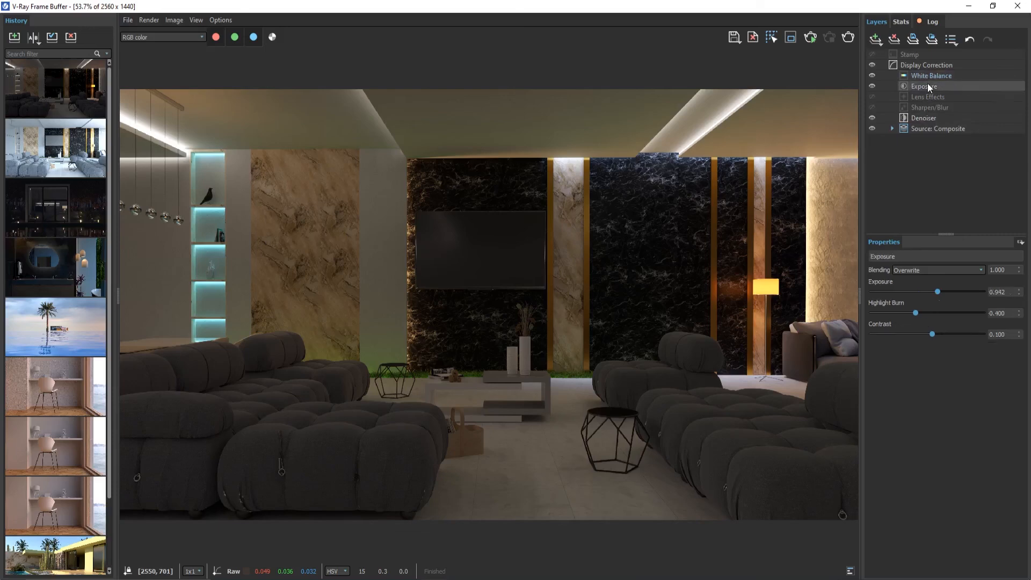
drag(938, 291, 946, 292)
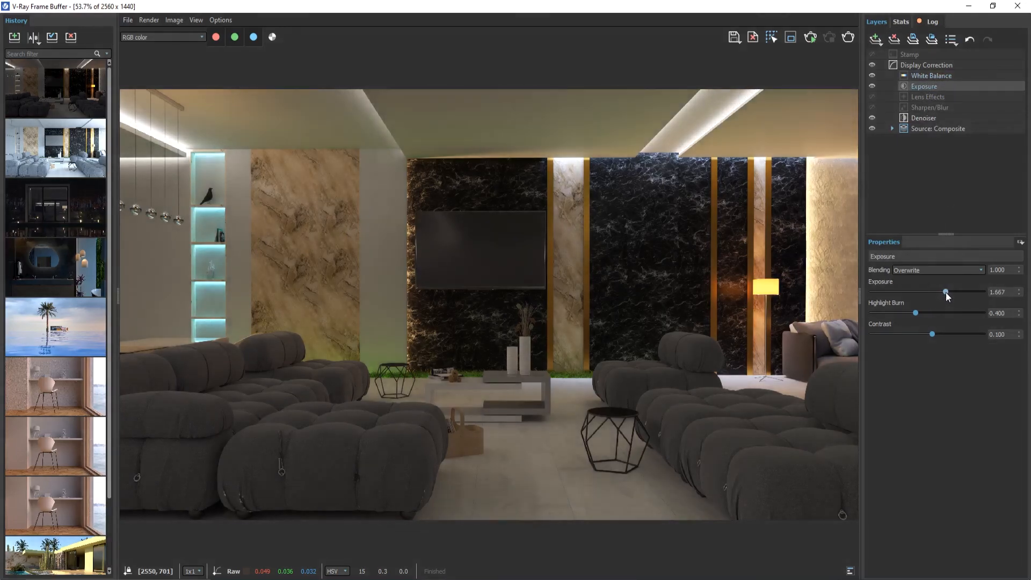
drag(1009, 292, 974, 294)
drag(1010, 313, 958, 312)
text(0.3)
key(Return)
click(961, 391)
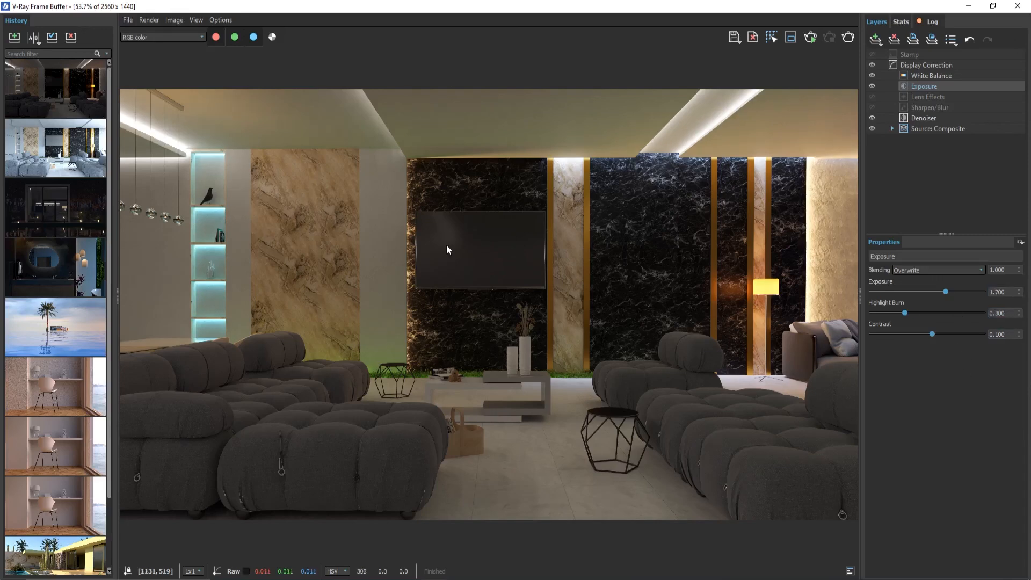